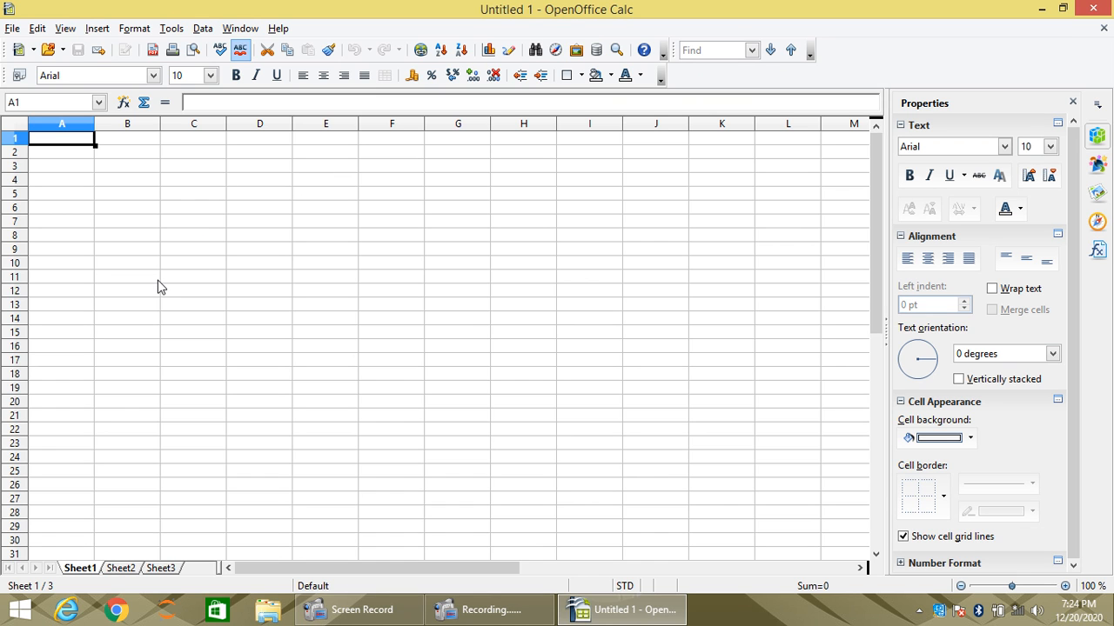
- Look through the blank worksheets Sheet1, Sheet2 and Sheet3 of the new spreadsheet, selecting cell B5 in Sheet1
{"action": "scroll", "coordinate": [271, 273], "scroll_direction": "up", "scroll_amount": 5}
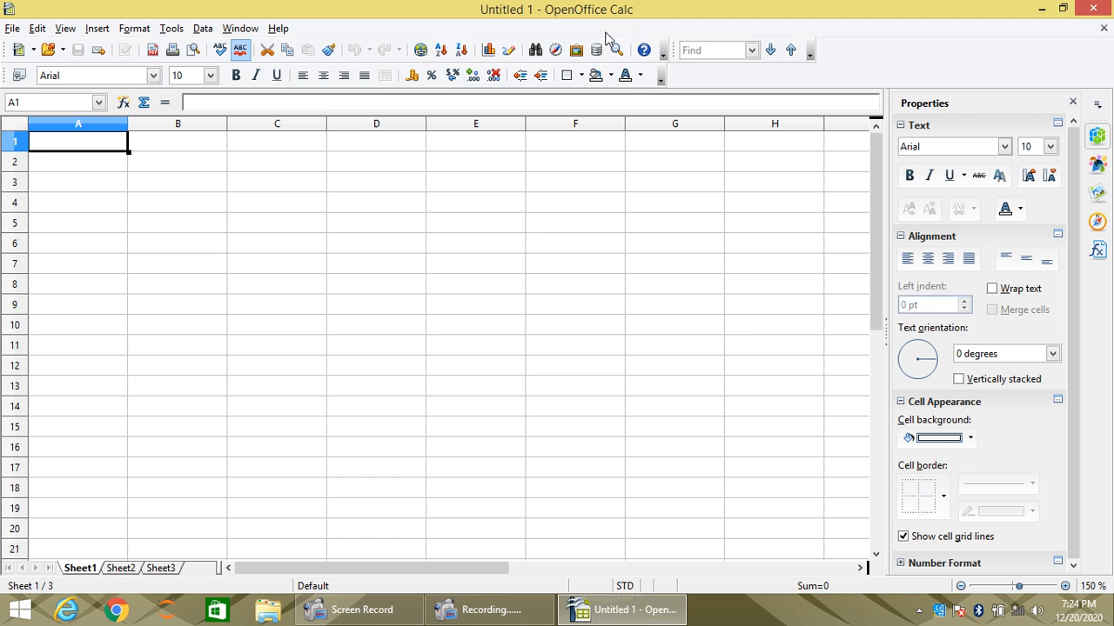
{"action": "left_click", "coordinate": [157, 231]}
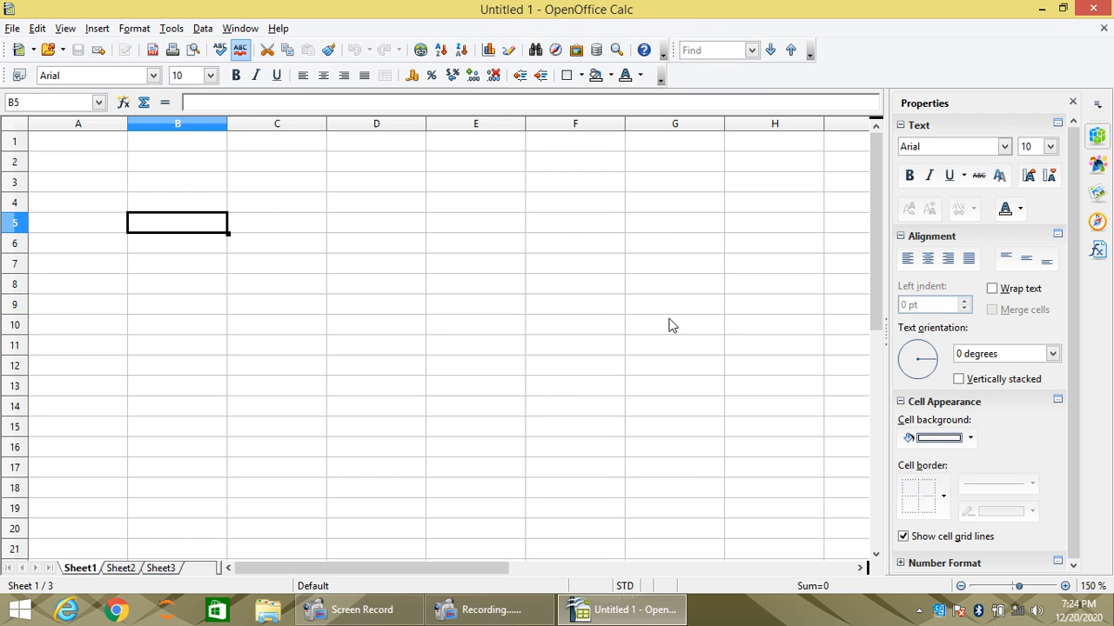
{"action": "left_click", "coordinate": [119, 570]}
{"action": "left_click", "coordinate": [166, 570]}
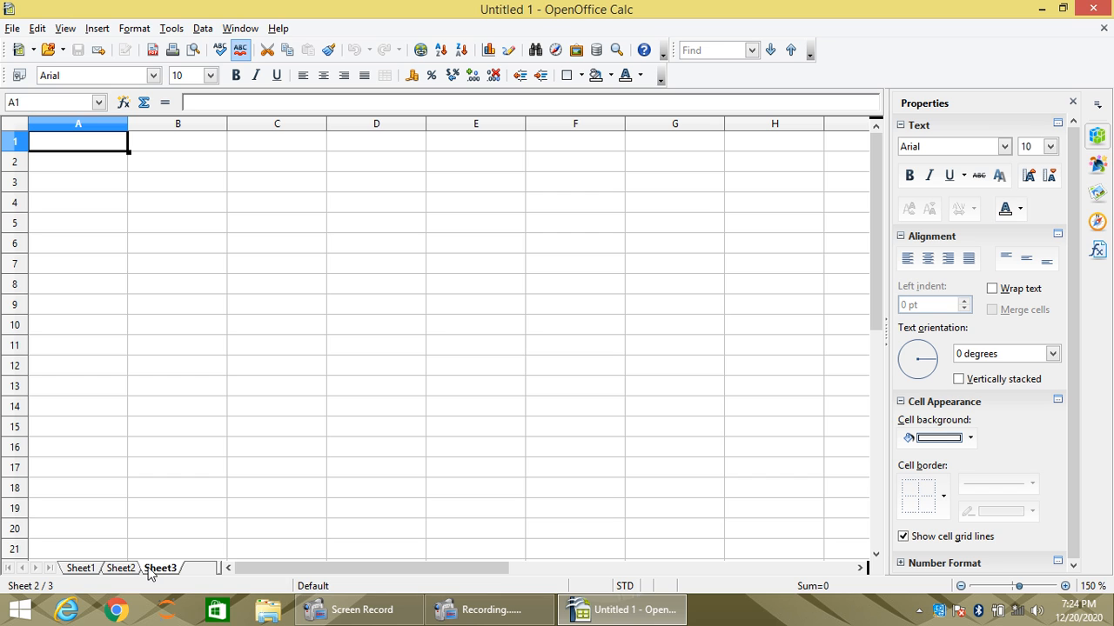
{"action": "left_click", "coordinate": [121, 570]}
{"action": "left_click", "coordinate": [94, 570]}
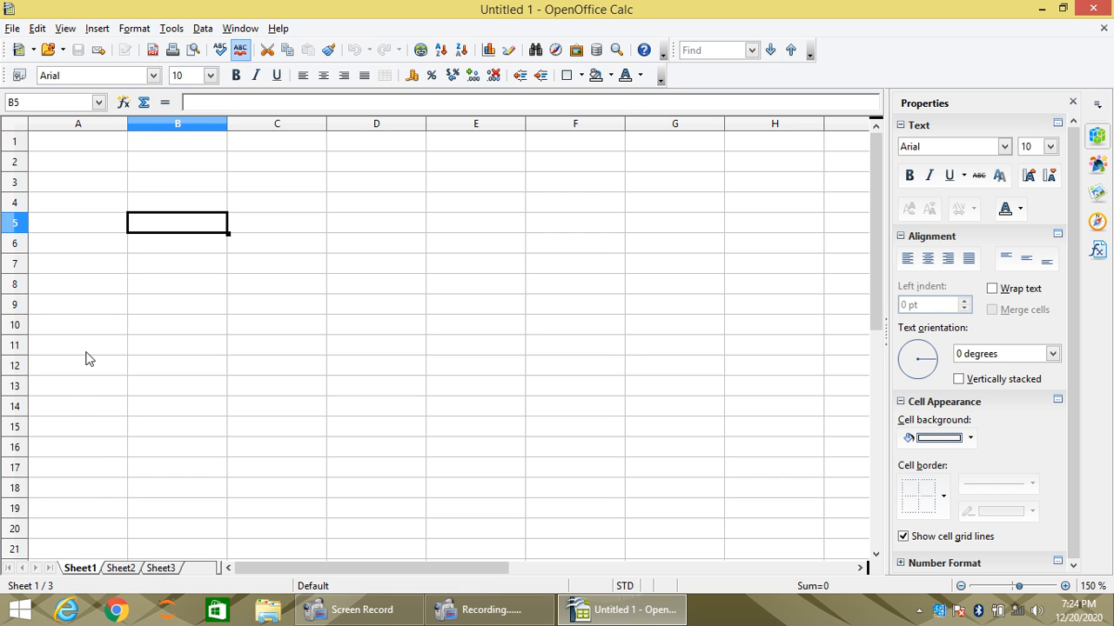
{"action": "left_click", "coordinate": [110, 306]}
{"action": "left_click", "coordinate": [195, 233]}
{"action": "left_click", "coordinate": [116, 568]}
{"action": "left_click", "coordinate": [161, 568]}
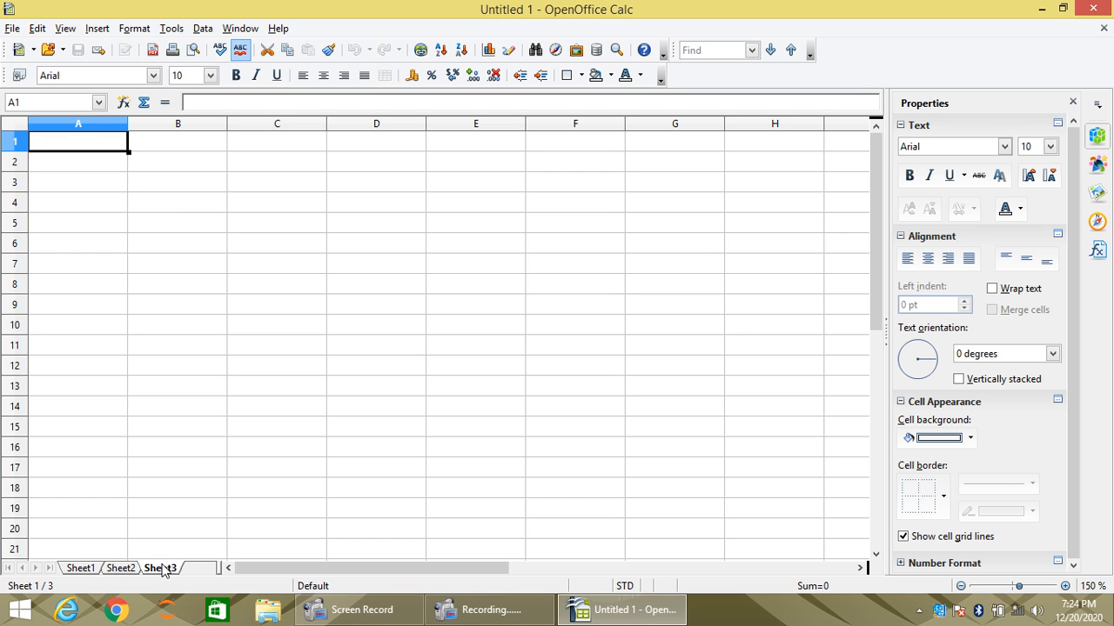
{"action": "left_click", "coordinate": [86, 570]}
{"action": "left_click", "coordinate": [121, 570]}
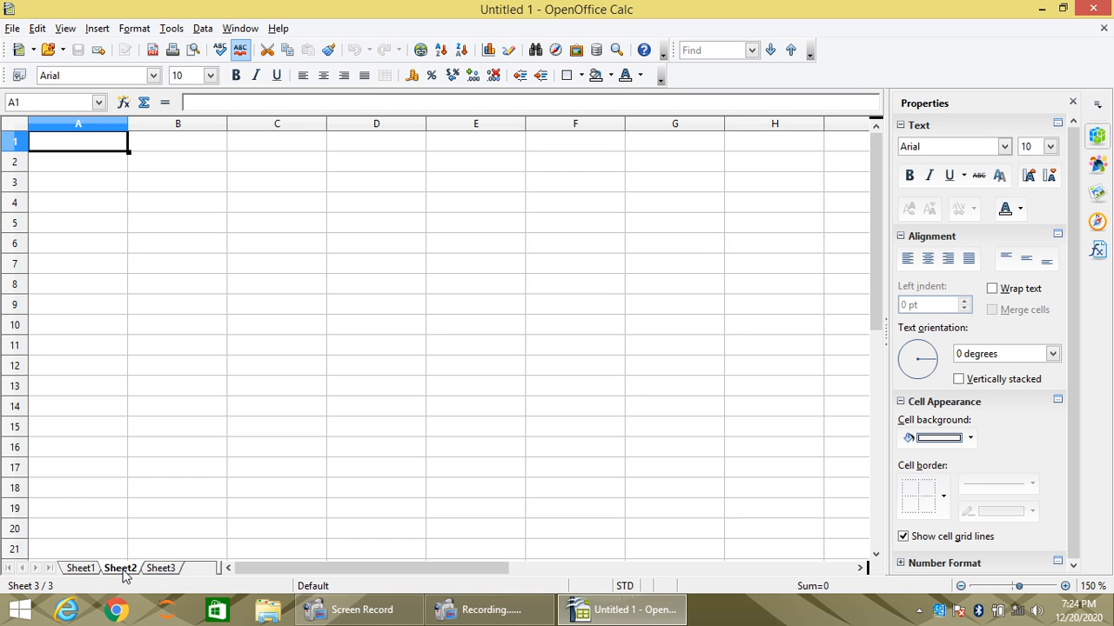
{"action": "left_click", "coordinate": [162, 569]}
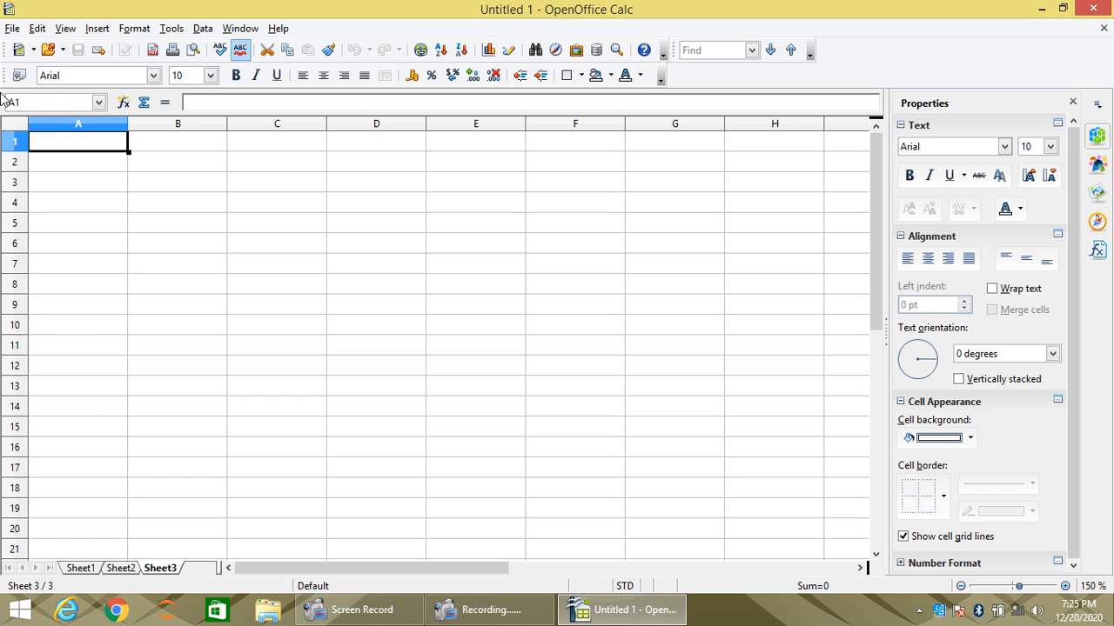
- Show the row and column structure of Sheet3 by selecting rows 1 to 11 and column A, ending on cell A1
{"action": "left_click_drag", "start_coordinate": [14, 141], "coordinate": [17, 350]}
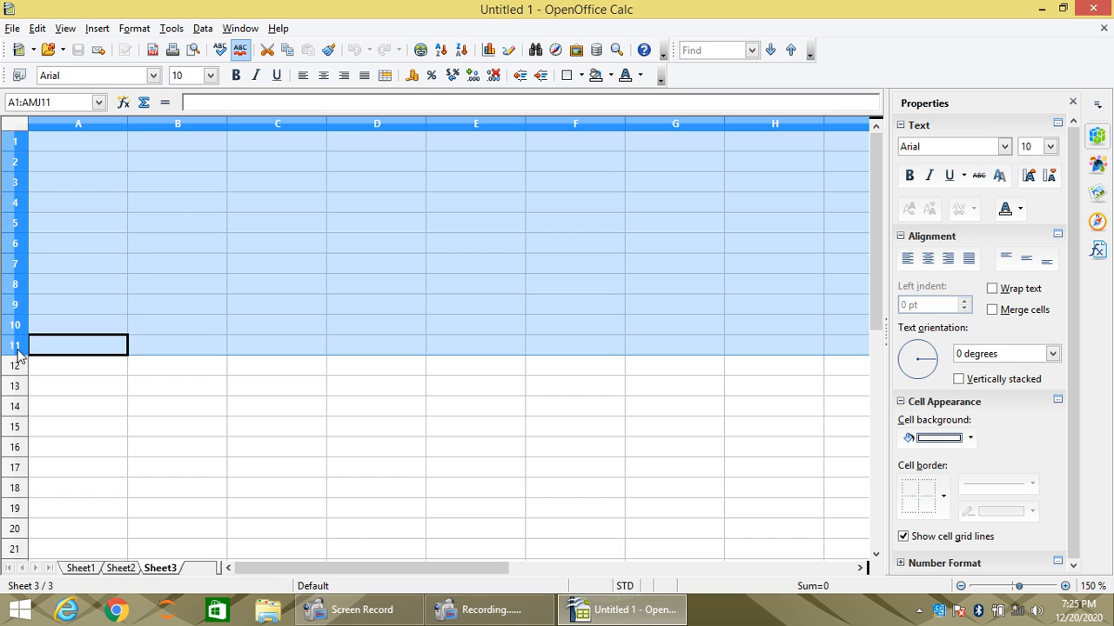
{"action": "left_click", "coordinate": [69, 124]}
{"action": "left_click_drag", "start_coordinate": [94, 123], "coordinate": [10, 179]}
{"action": "left_click", "coordinate": [73, 146]}
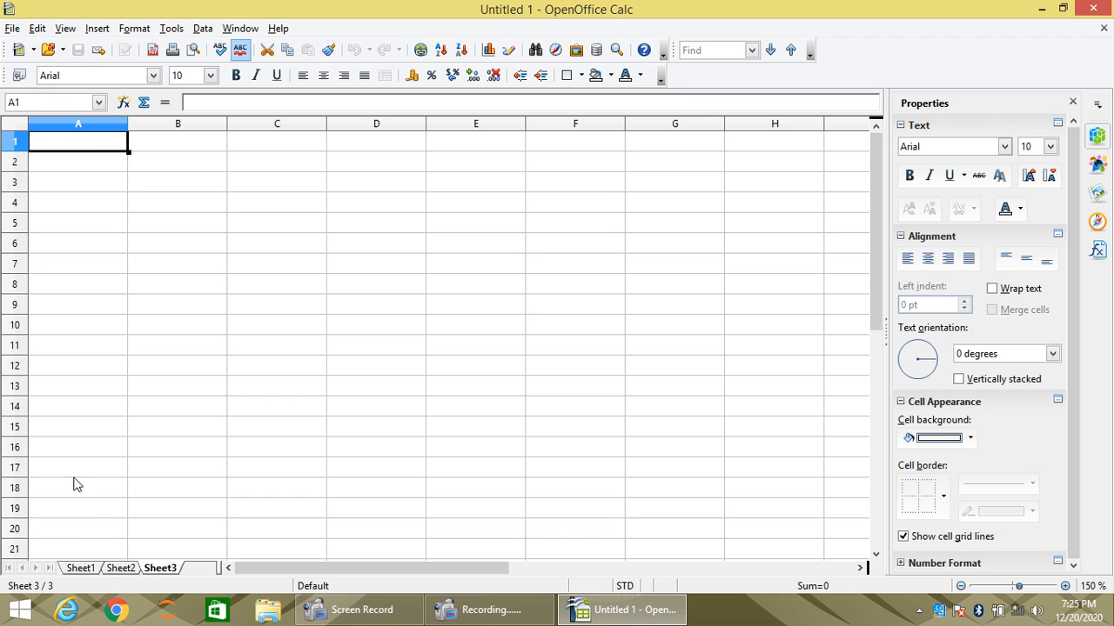
- Go back to Sheet1 and switch through the three worksheets again, ending on Sheet3
{"action": "left_click", "coordinate": [87, 570]}
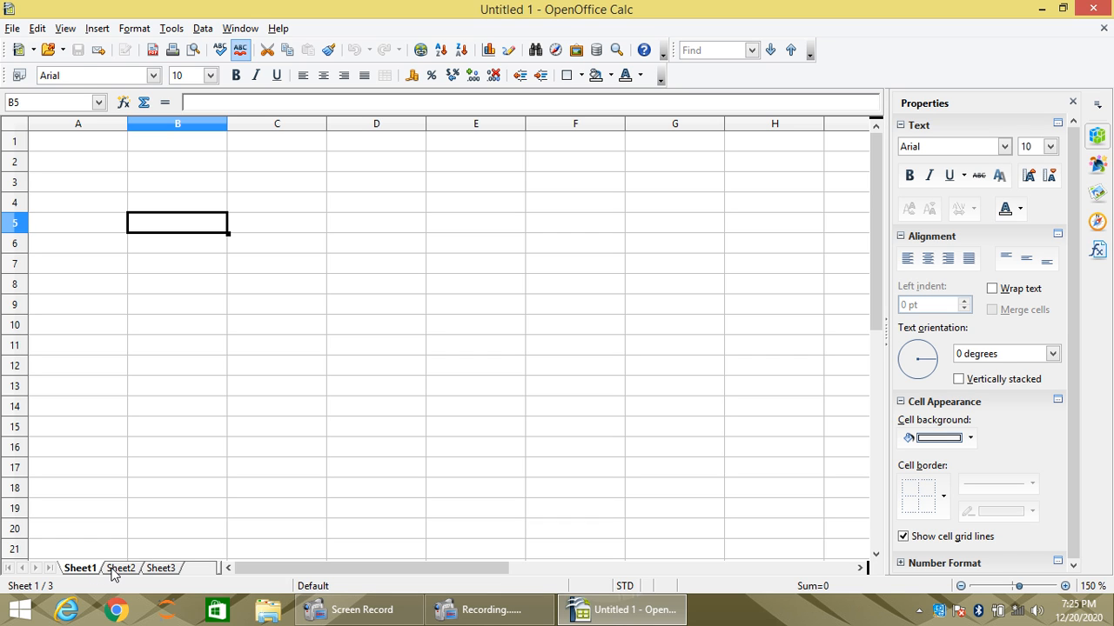
{"action": "left_click", "coordinate": [113, 570]}
{"action": "left_click", "coordinate": [165, 570]}
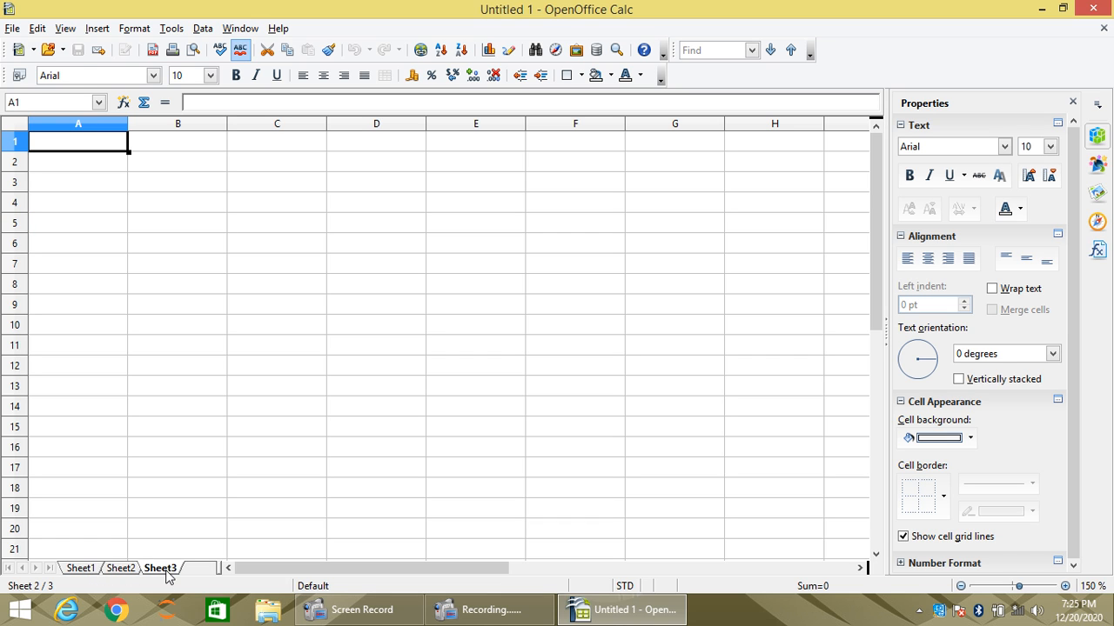
{"action": "left_click", "coordinate": [113, 571]}
{"action": "left_click", "coordinate": [87, 571]}
{"action": "left_click", "coordinate": [120, 571]}
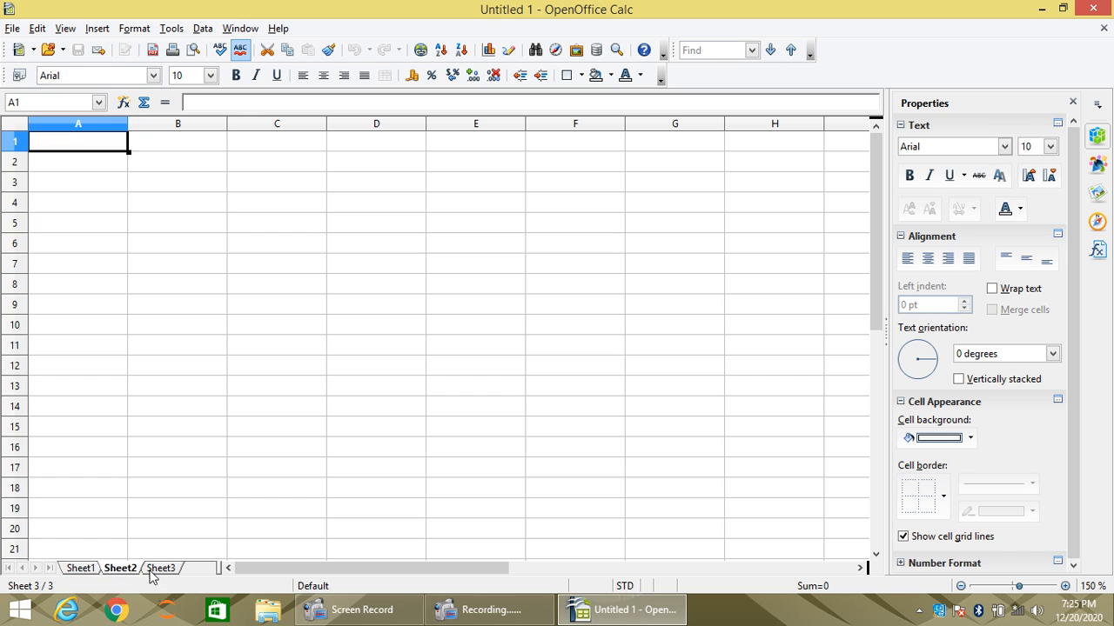
{"action": "left_click", "coordinate": [162, 571]}
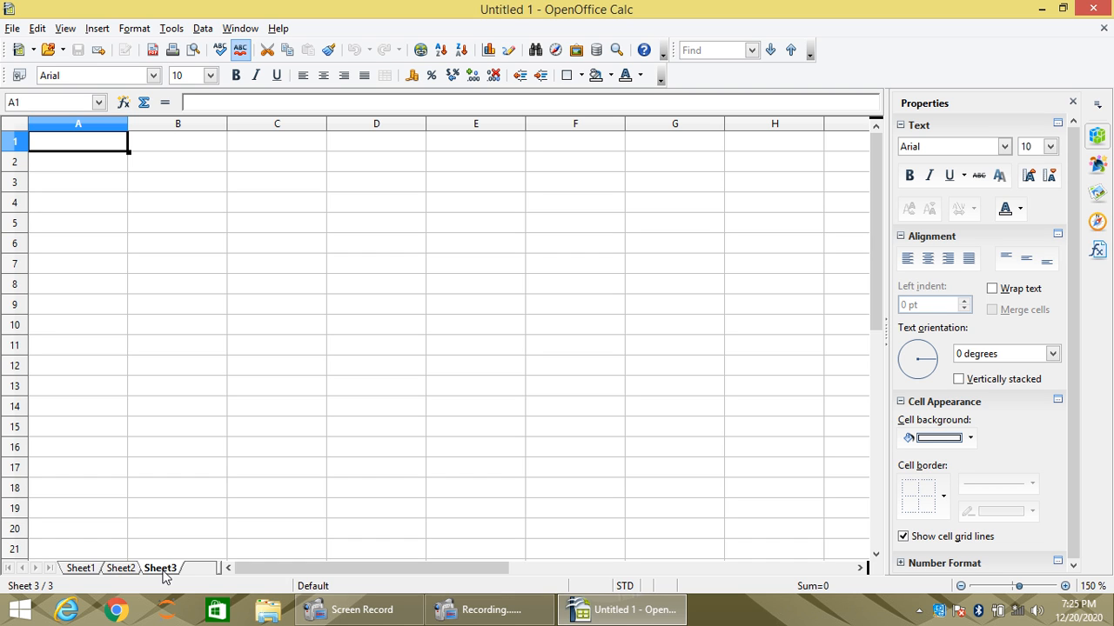
- Start inserting a sheet from Sheet3 with its position set to after the current sheet
{"action": "double_click", "coordinate": [199, 572]}
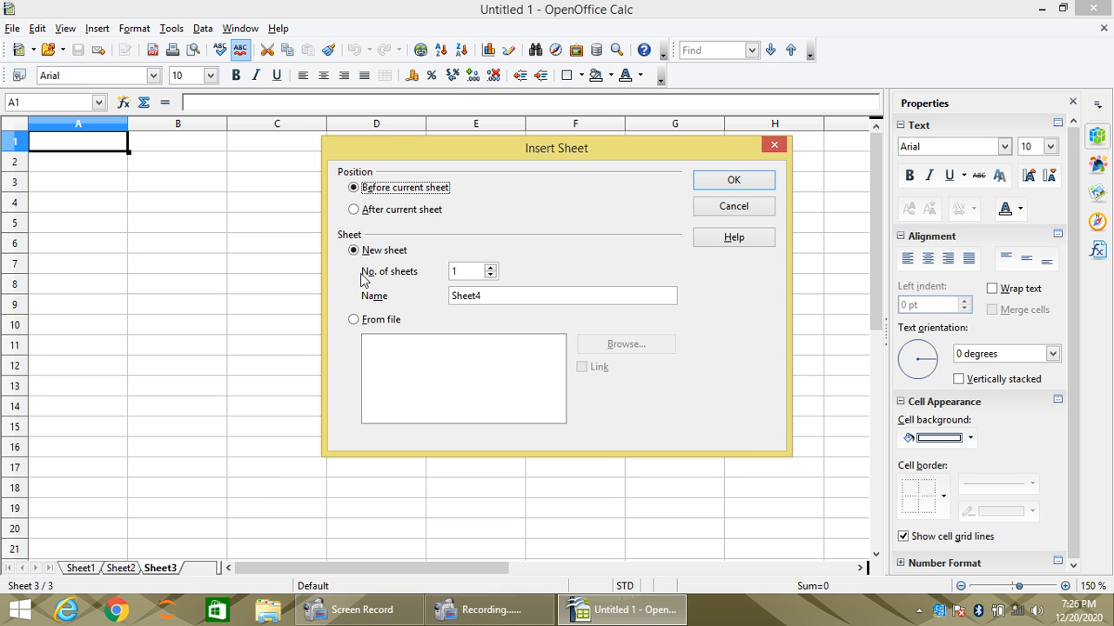
{"action": "left_click", "coordinate": [383, 217]}
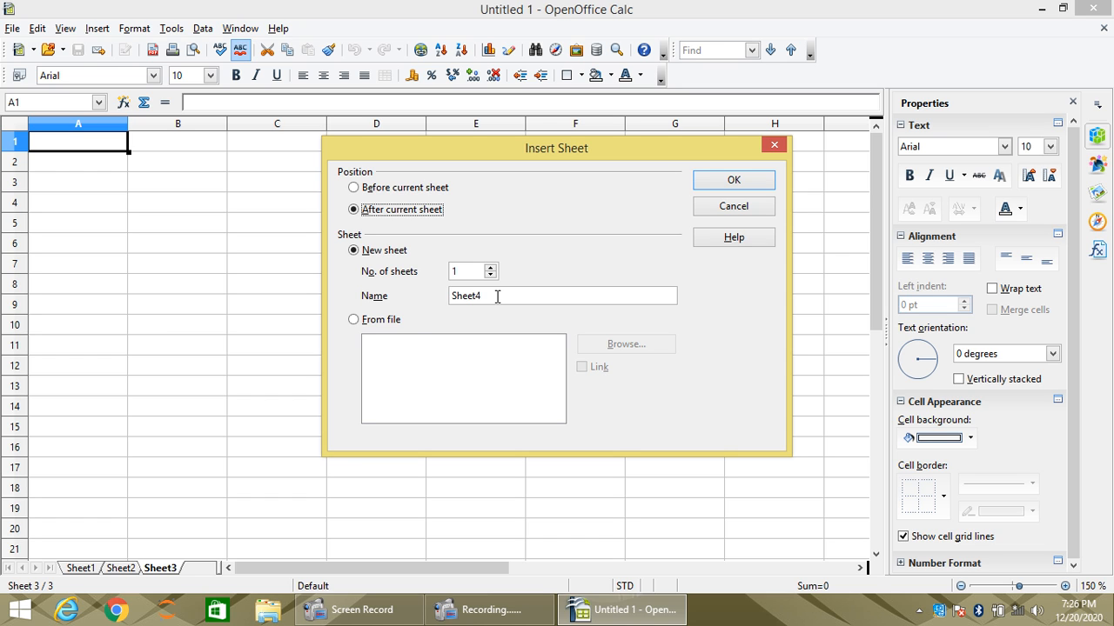
{"action": "left_click", "coordinate": [353, 321]}
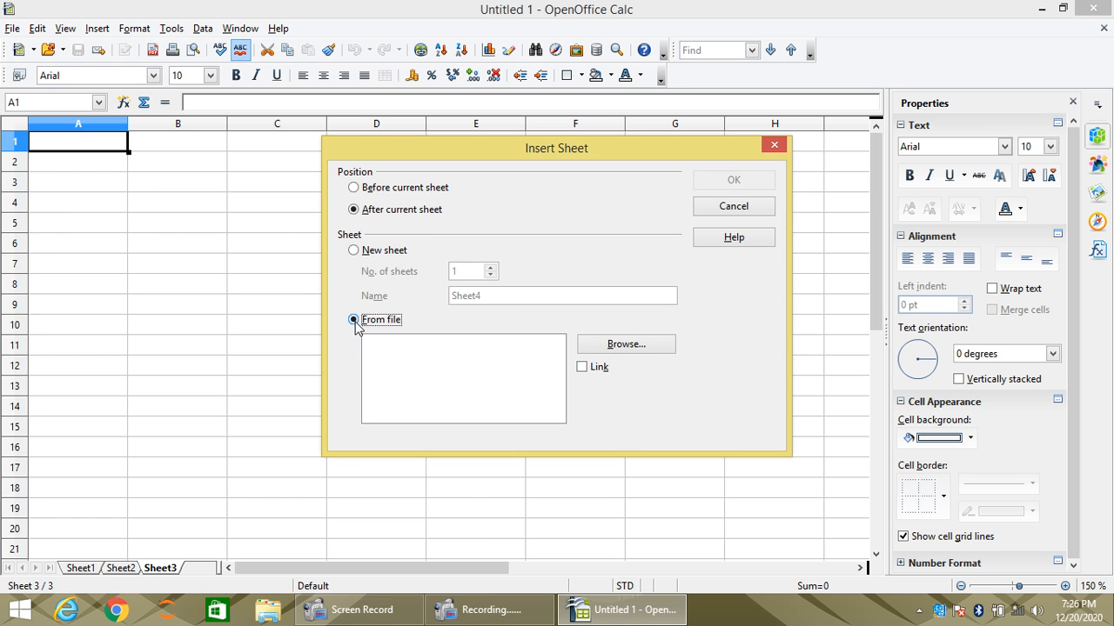
{"action": "left_click", "coordinate": [609, 346]}
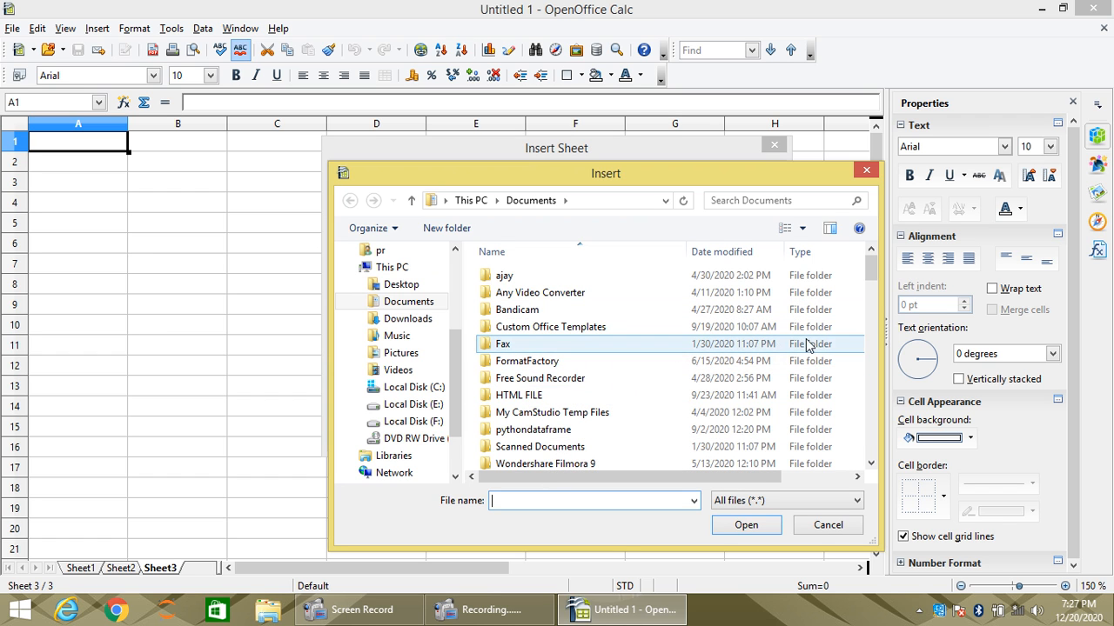
{"action": "left_click_drag", "start_coordinate": [867, 280], "coordinate": [873, 450]}
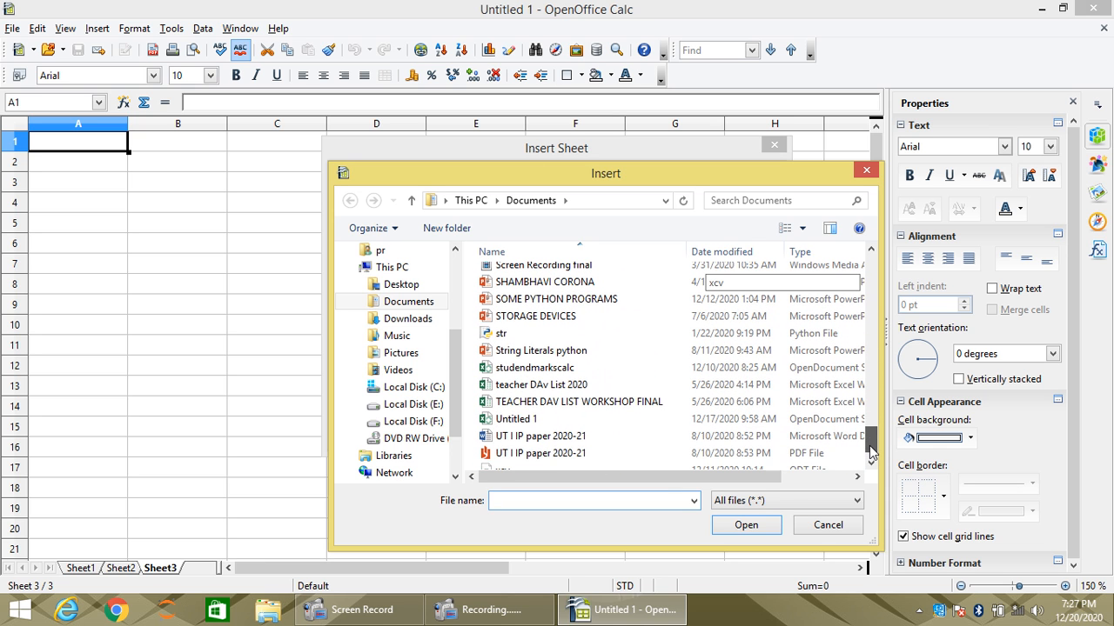
{"action": "left_click", "coordinate": [842, 531]}
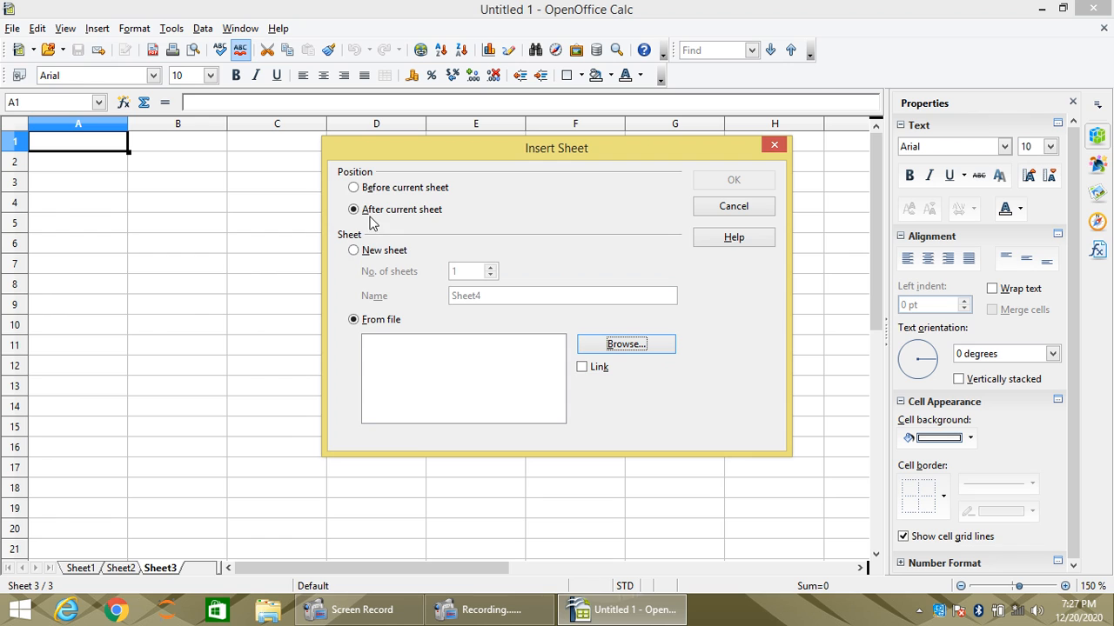
{"action": "left_click", "coordinate": [364, 252]}
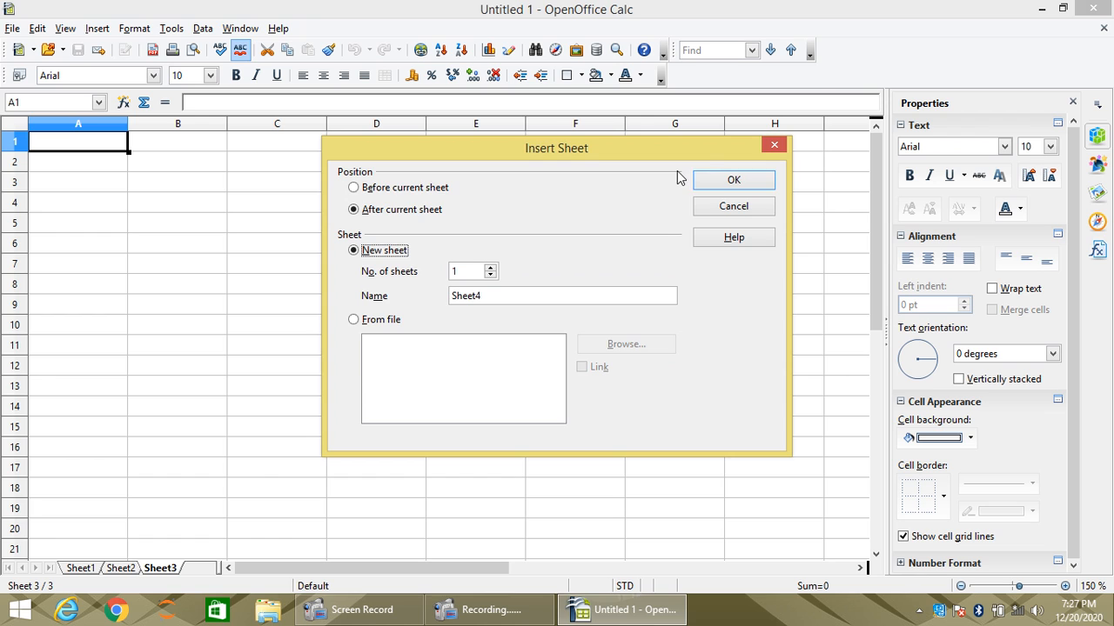
- Insert the single new sheet Sheet4 and widen the sheet tab area so the tabs of all four sheets show
{"action": "left_click", "coordinate": [716, 182]}
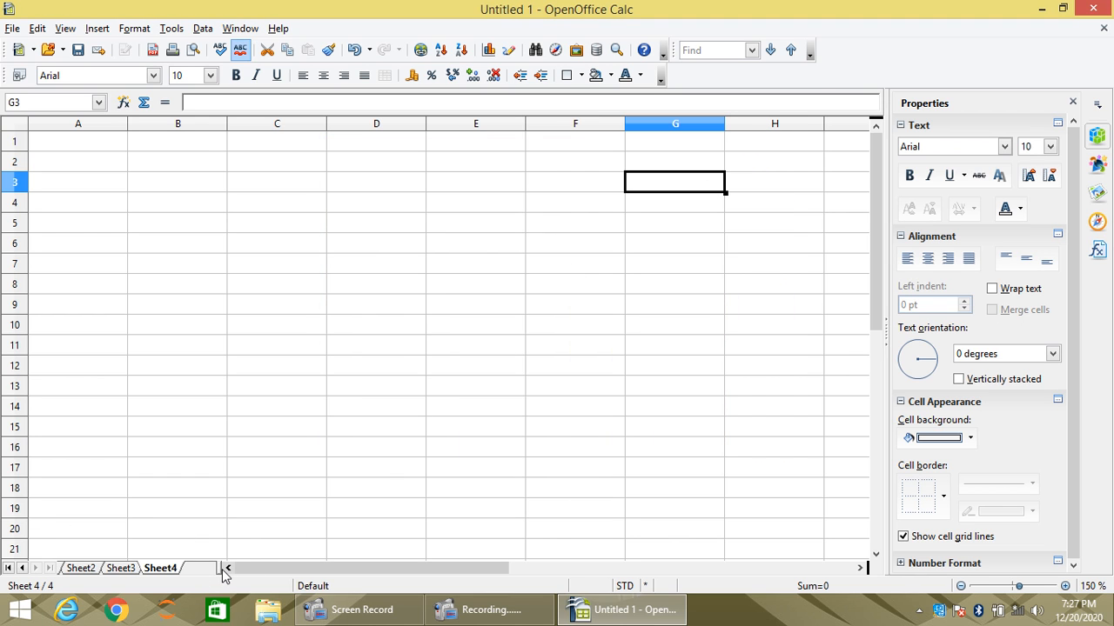
{"action": "left_click_drag", "start_coordinate": [222, 569], "coordinate": [431, 567]}
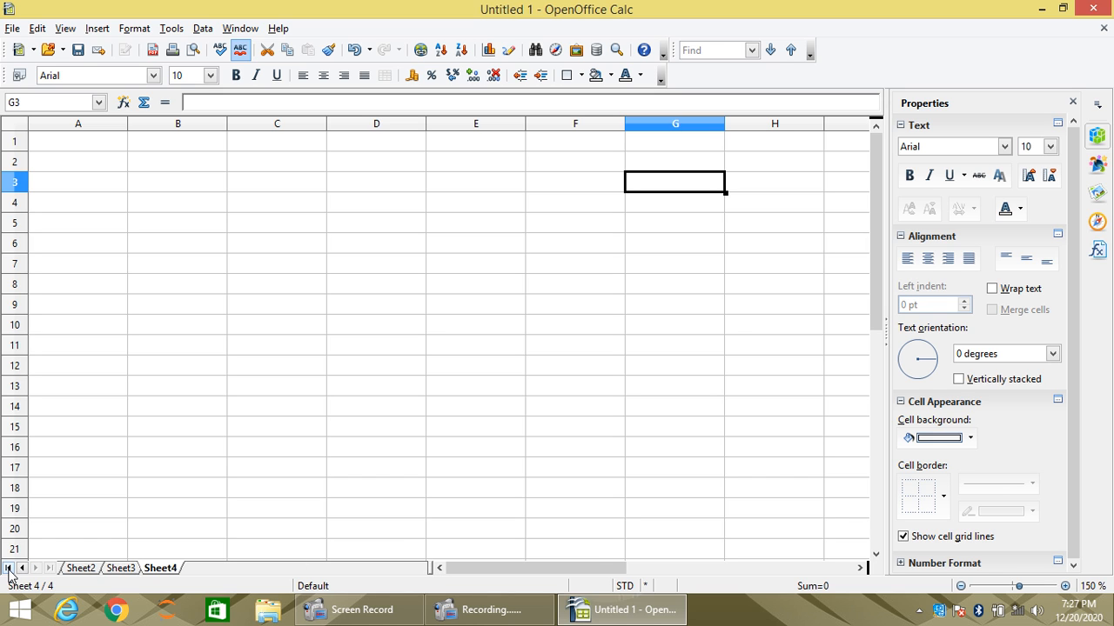
{"action": "left_click", "coordinate": [21, 568]}
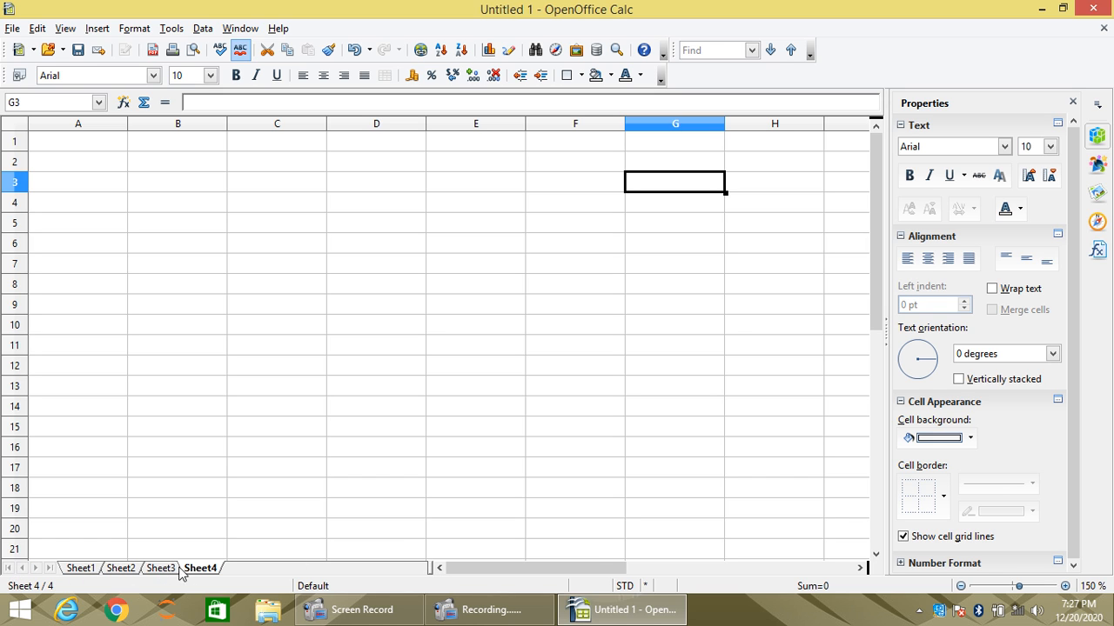
{"action": "left_click", "coordinate": [76, 568]}
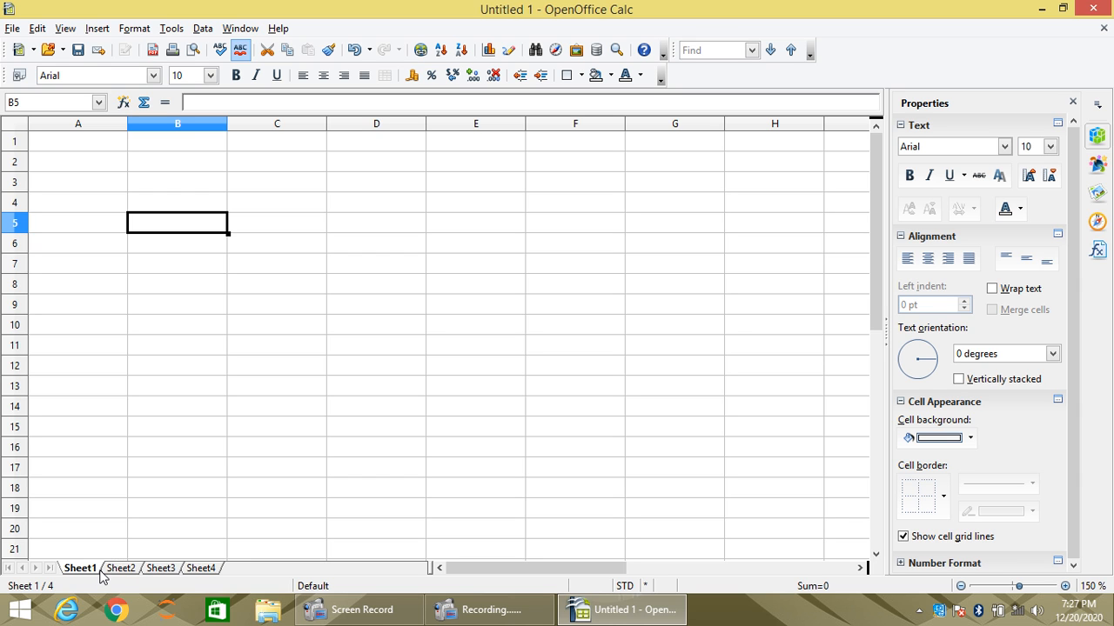
{"action": "double_click", "coordinate": [259, 569]}
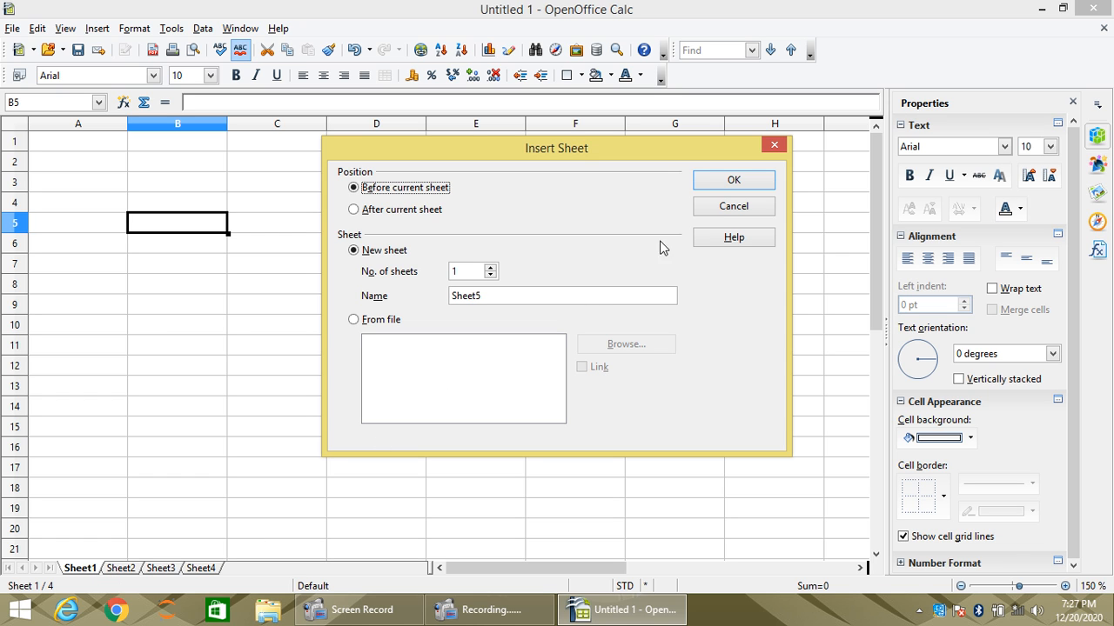
{"action": "left_click", "coordinate": [727, 209]}
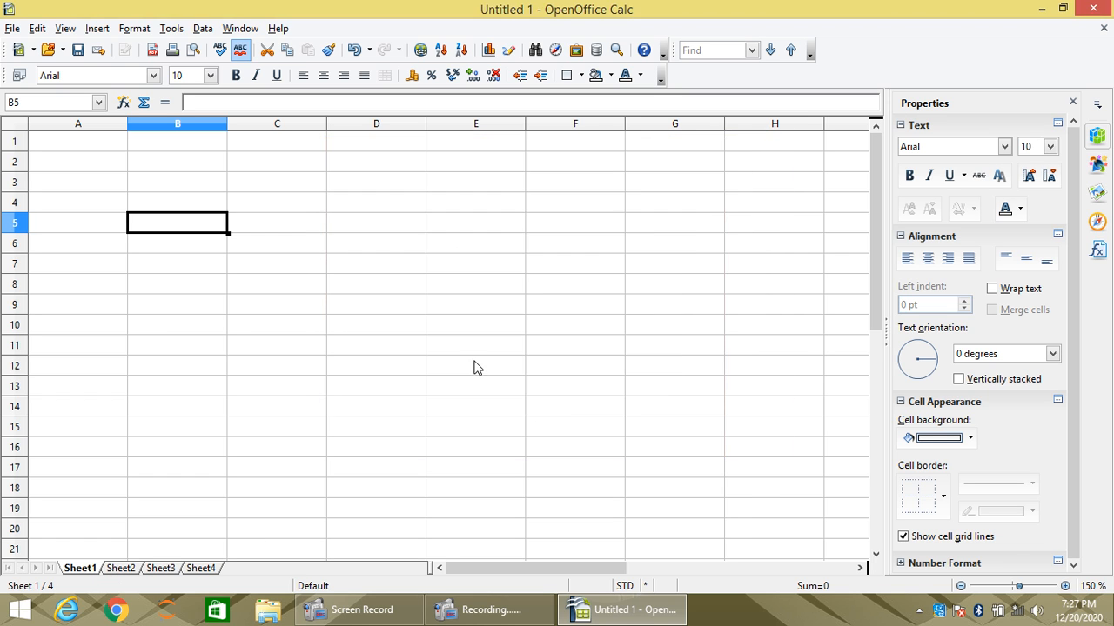
{"action": "right_click", "coordinate": [165, 570]}
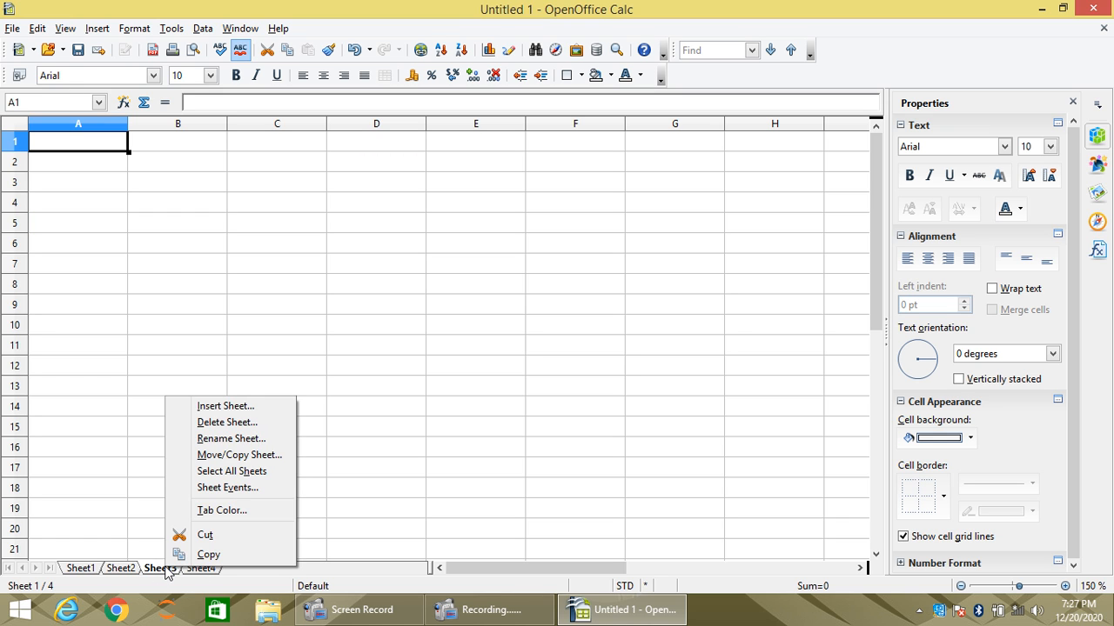
{"action": "left_click", "coordinate": [252, 408]}
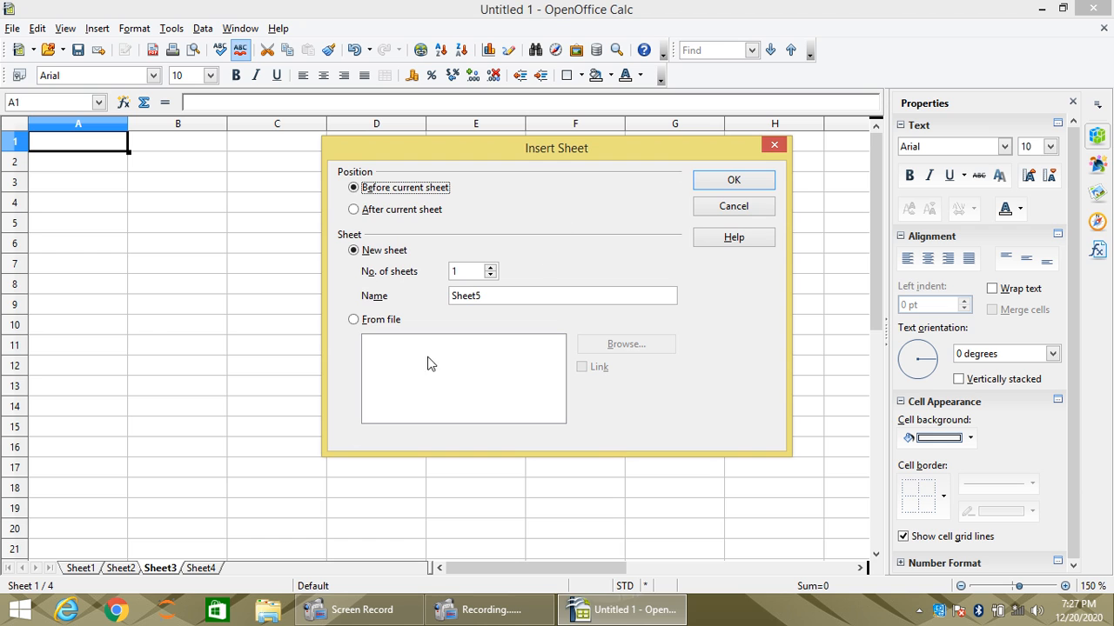
{"action": "left_click", "coordinate": [736, 207]}
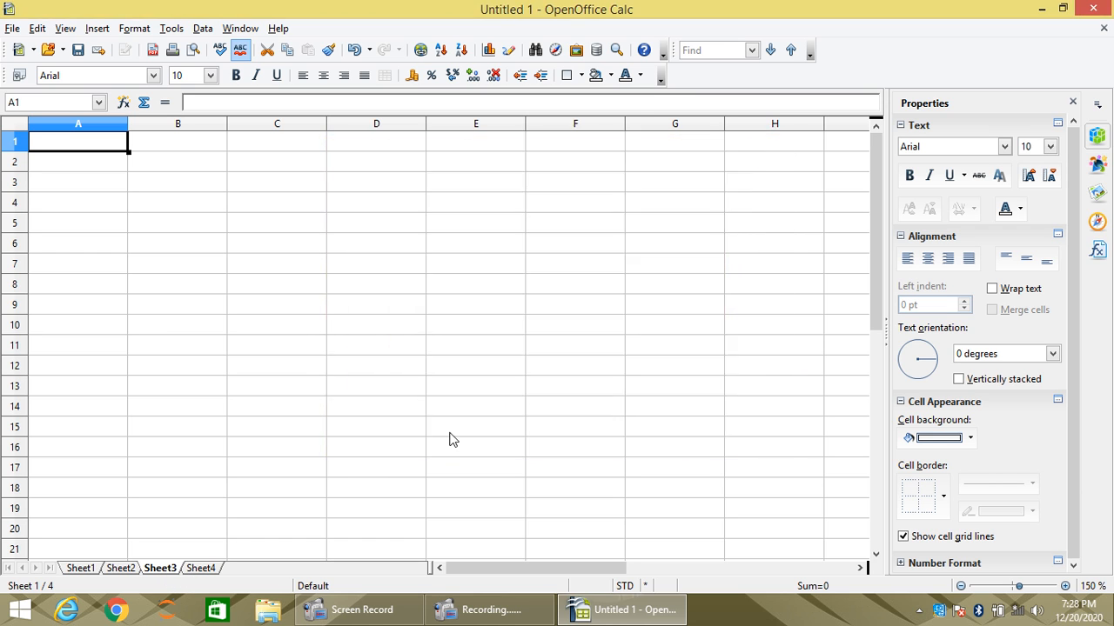
- Delete the worksheet Sheet3 and confirm its removal
{"action": "right_click", "coordinate": [157, 568]}
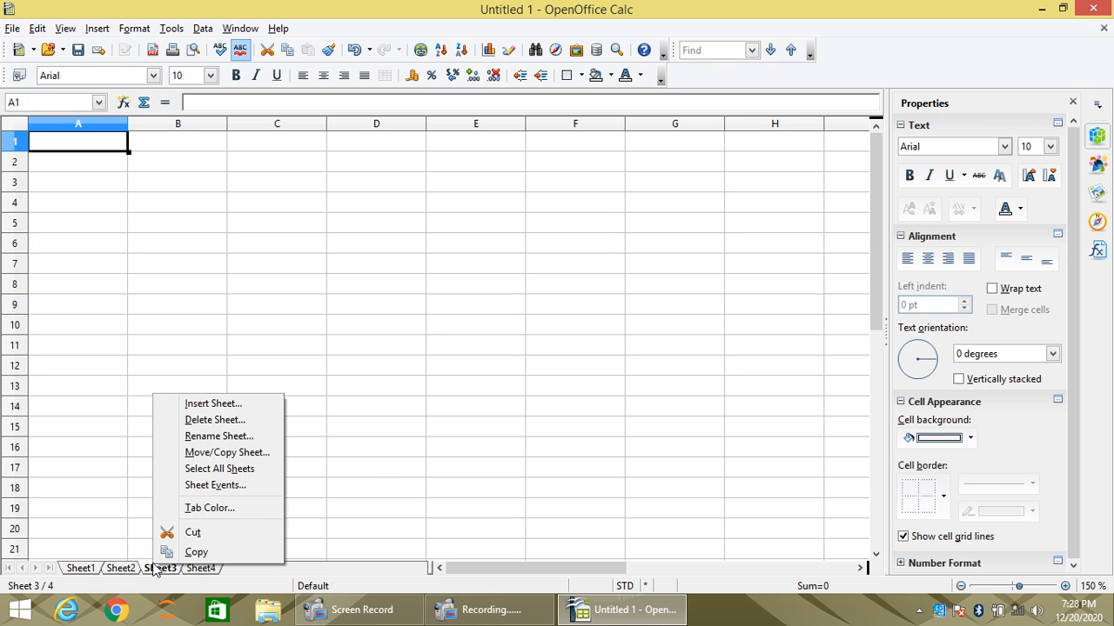
{"action": "left_click", "coordinate": [234, 422]}
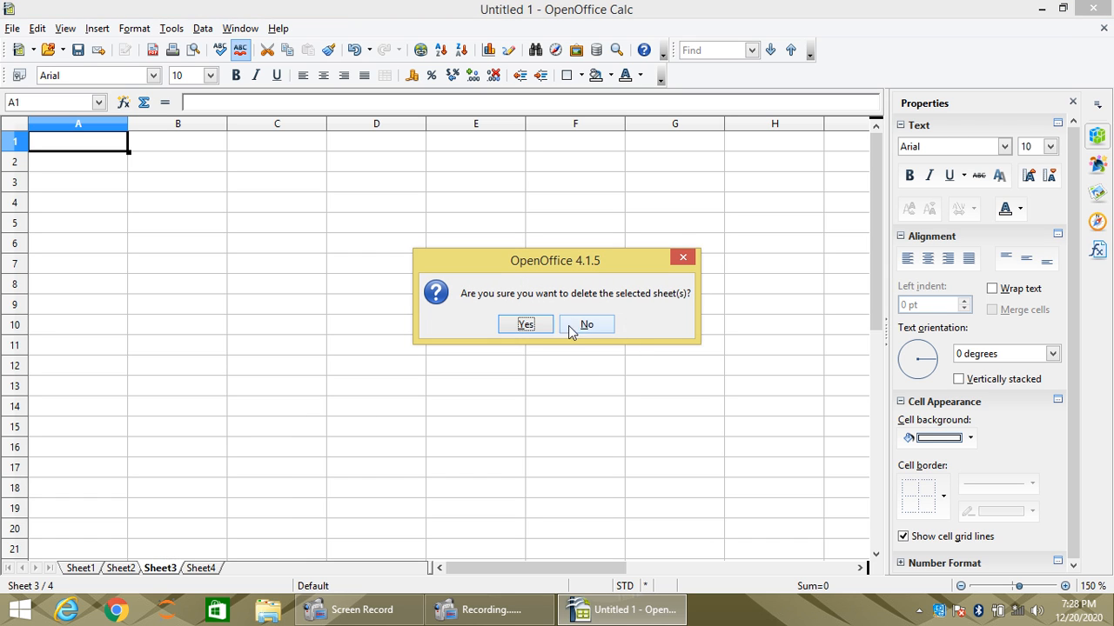
{"action": "left_click", "coordinate": [528, 328]}
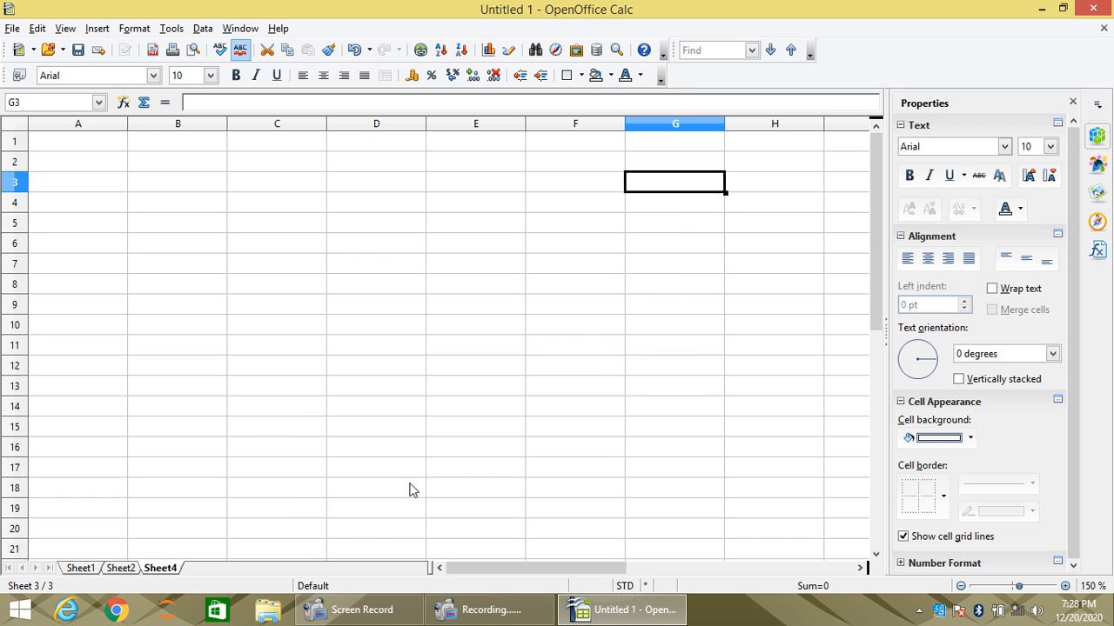
- Rename the worksheet Sheet4 as calc3
{"action": "right_click", "coordinate": [177, 575]}
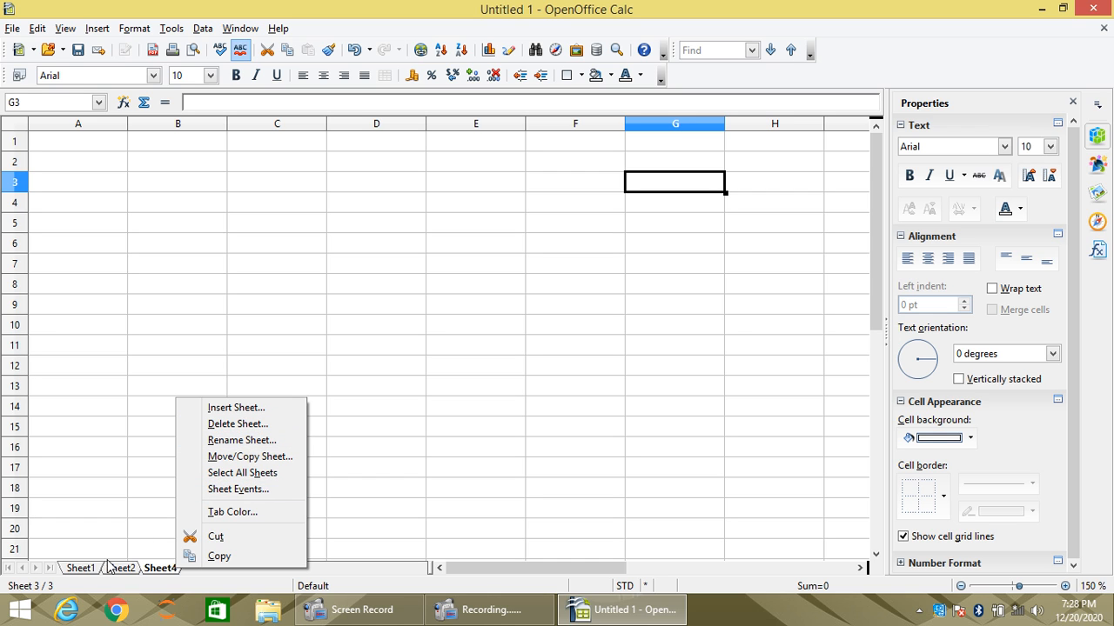
{"action": "left_click", "coordinate": [249, 442]}
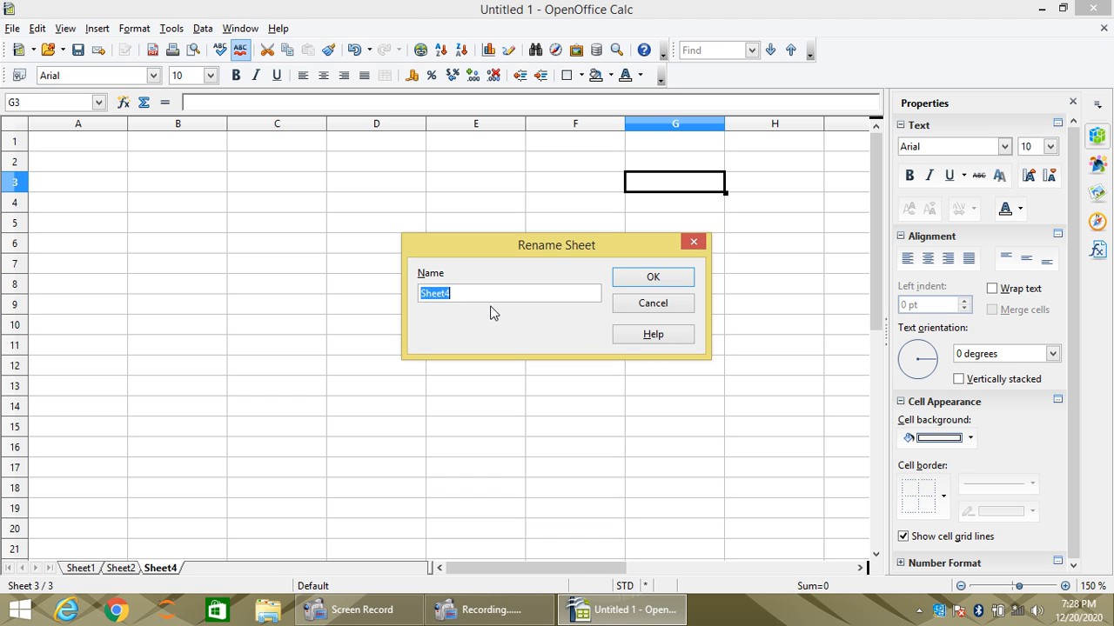
{"action": "type", "text": "calc3"}
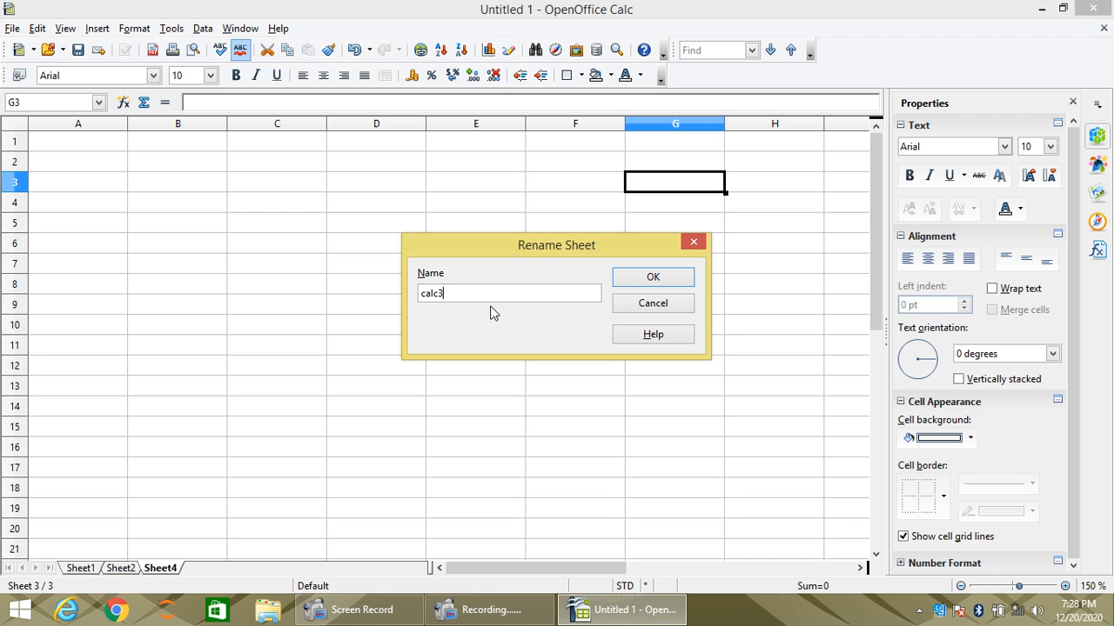
{"action": "left_click", "coordinate": [652, 277]}
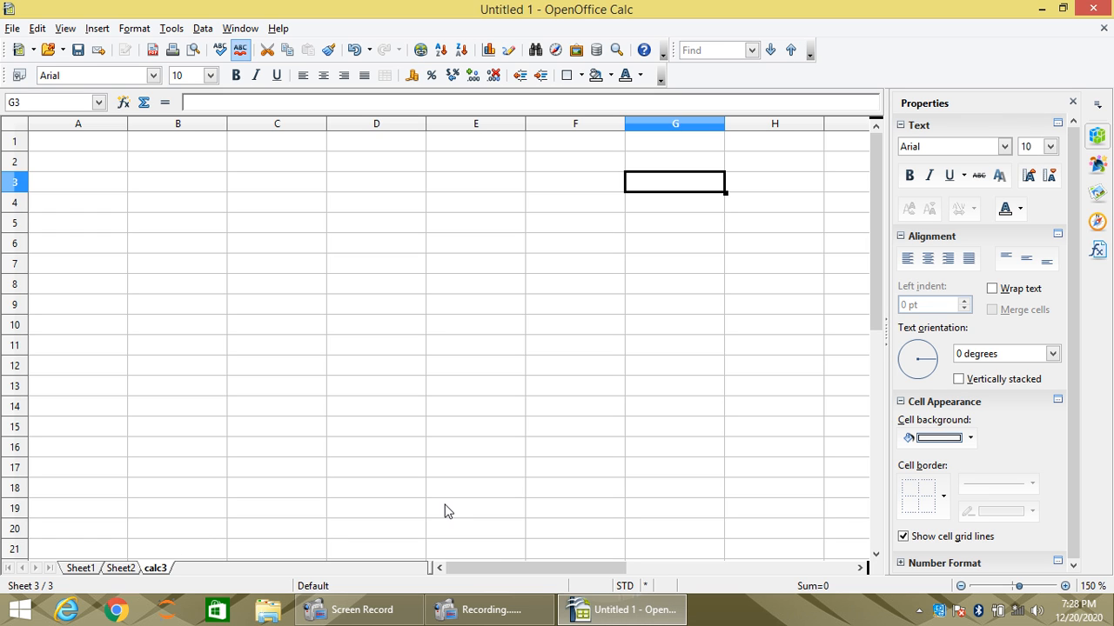
- Switch to the worksheet Sheet1, keeping the document open
{"action": "right_click", "coordinate": [149, 569]}
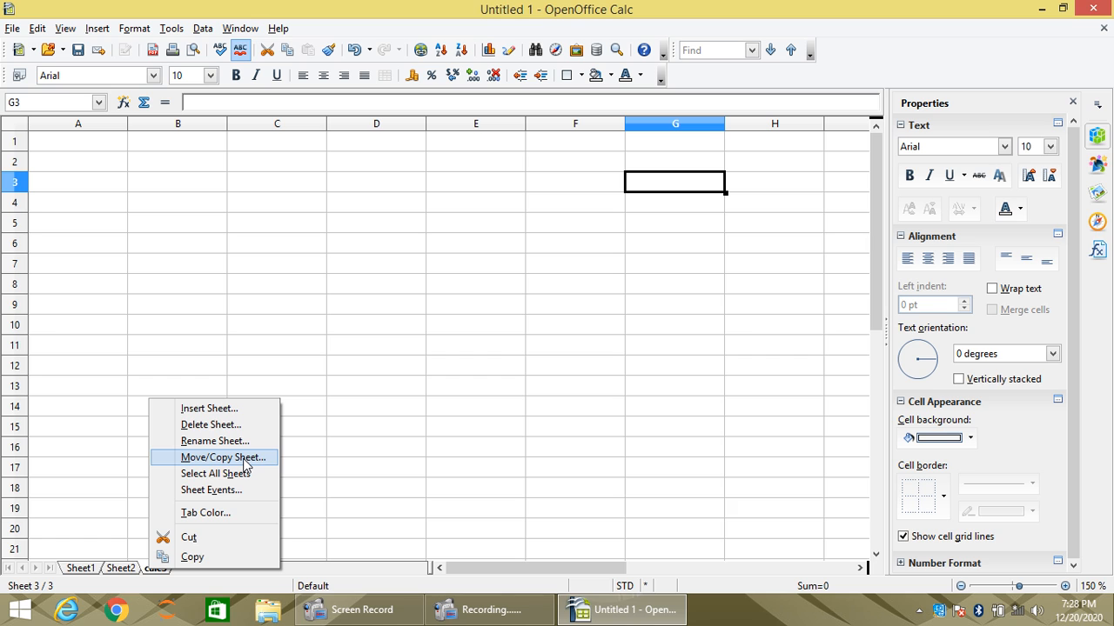
{"action": "left_click", "coordinate": [94, 569]}
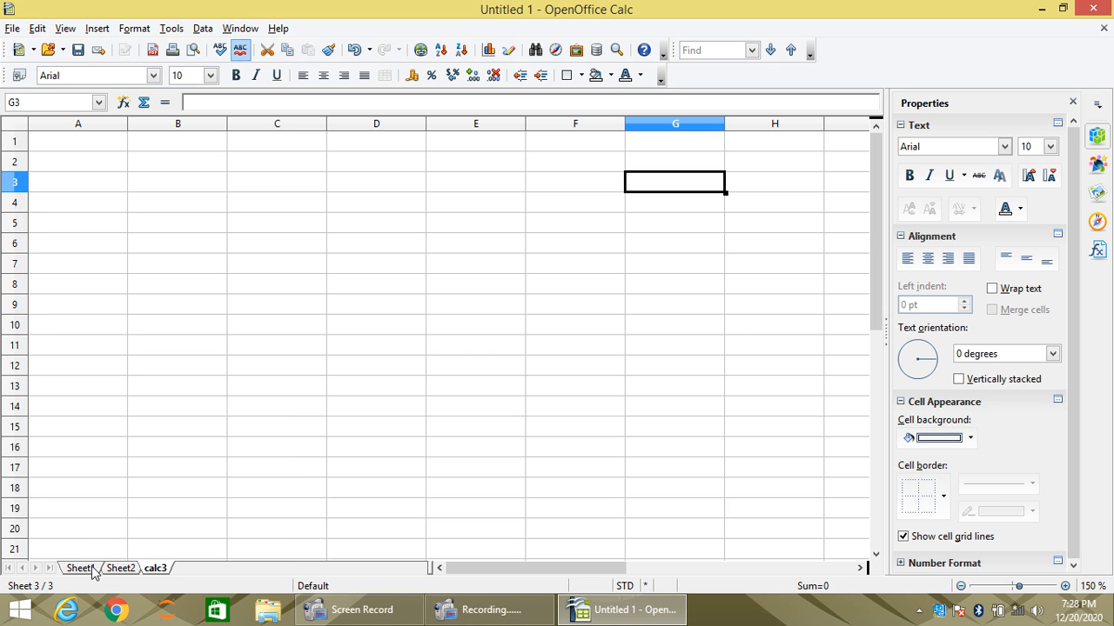
{"action": "left_click", "coordinate": [94, 571]}
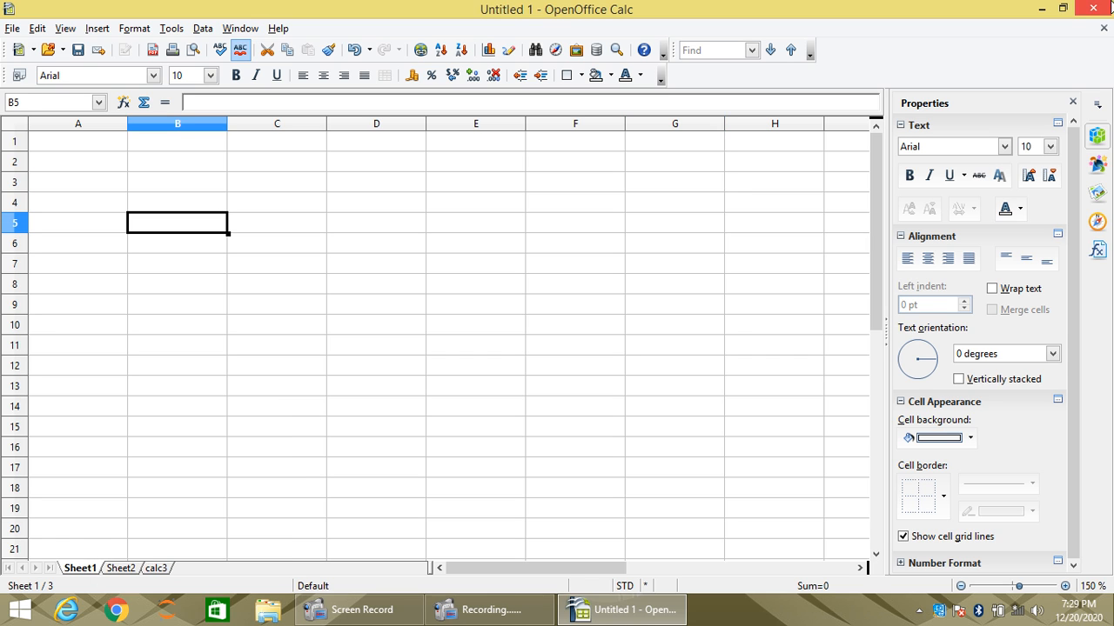
{"action": "left_click", "coordinate": [1087, 10]}
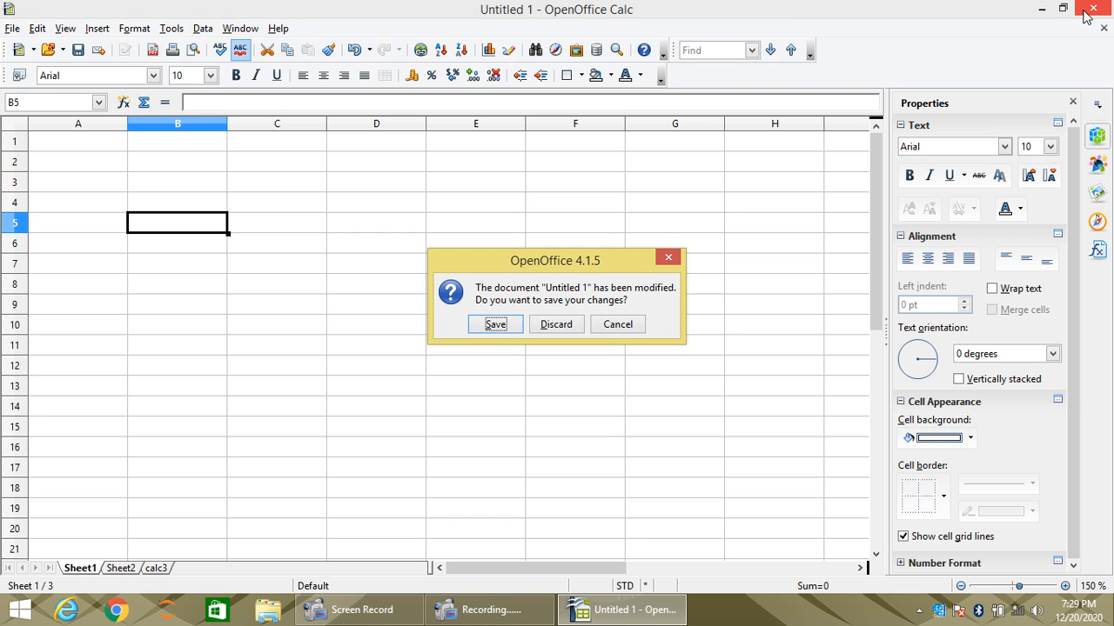
{"action": "left_click", "coordinate": [669, 257]}
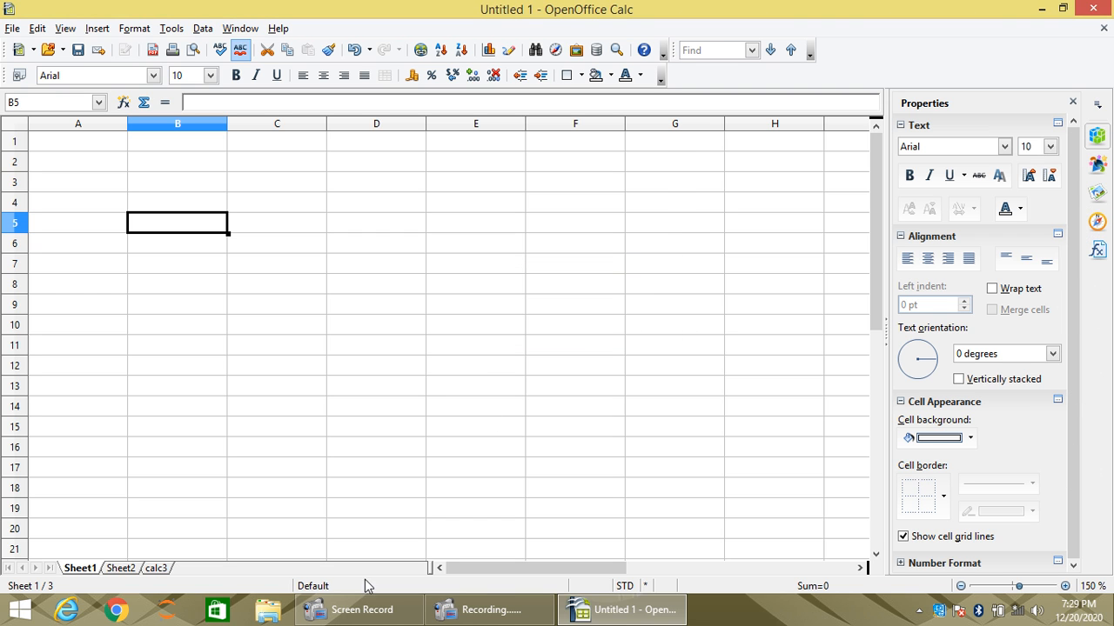
- Insert Sheet3 from the spreadsheet file Untitled 1 on the Desktop, placing it before the current sheet Sheet1
{"action": "double_click", "coordinate": [199, 567]}
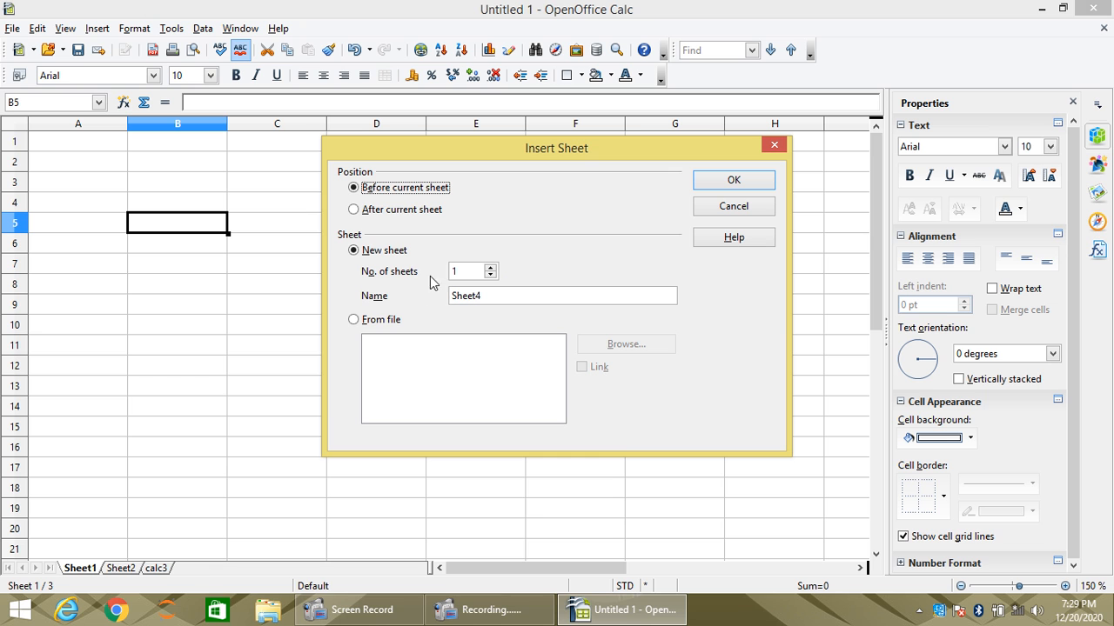
{"action": "left_click", "coordinate": [353, 319]}
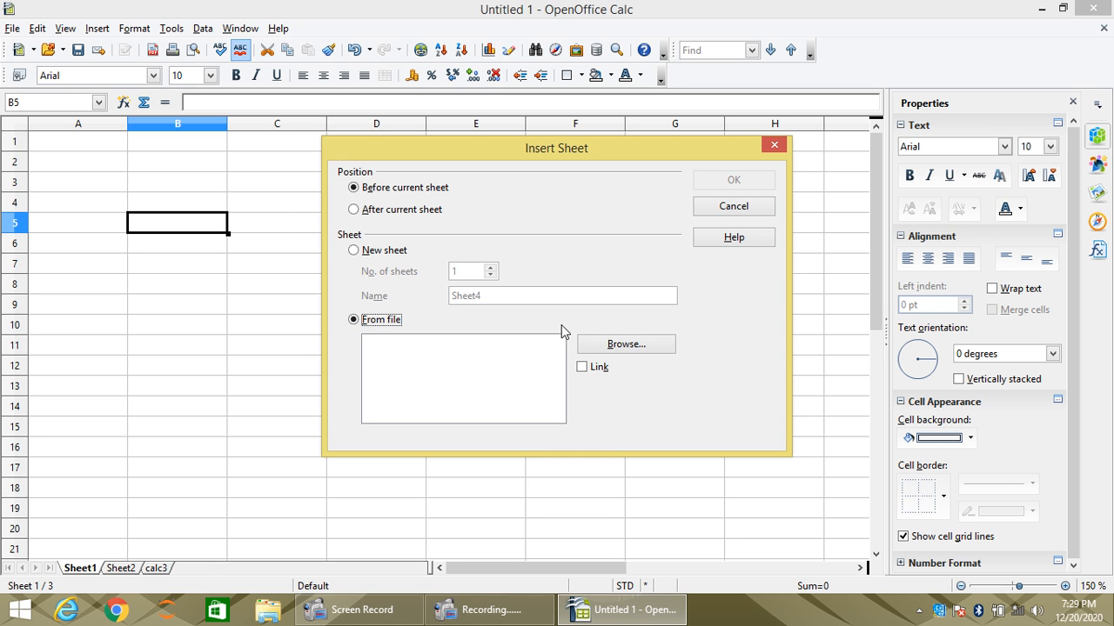
{"action": "left_click", "coordinate": [596, 346]}
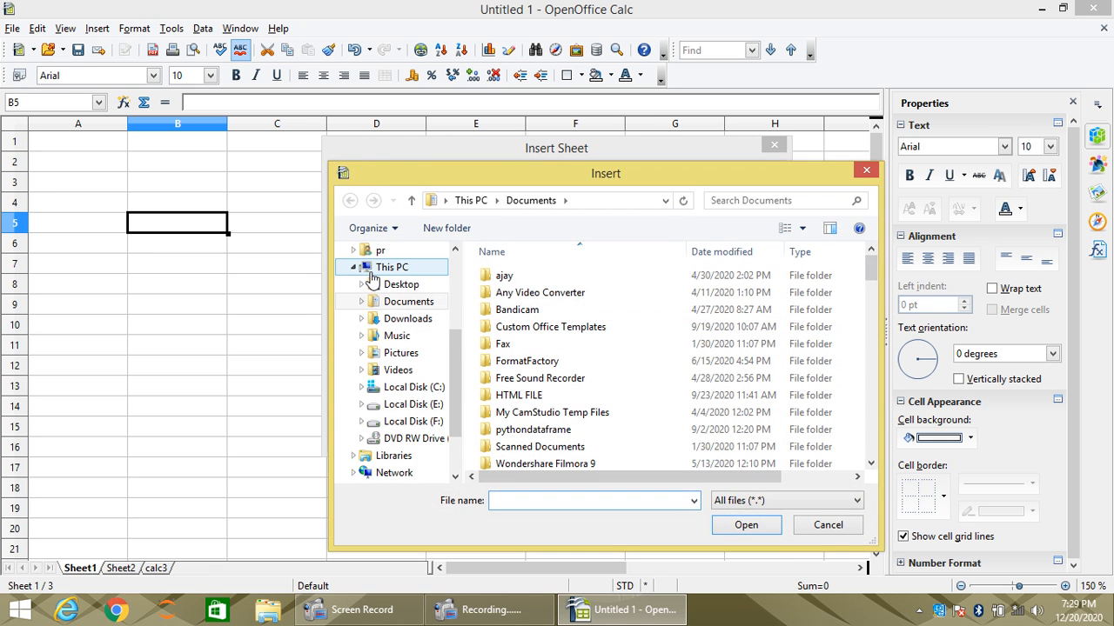
{"action": "left_click", "coordinate": [399, 286]}
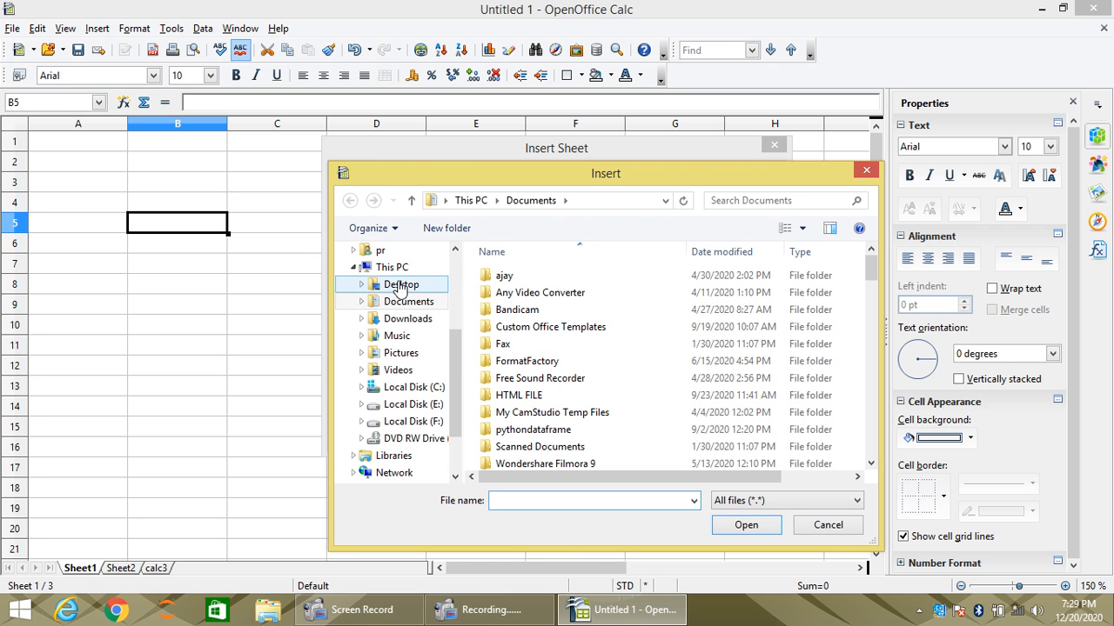
{"action": "left_click", "coordinate": [532, 411]}
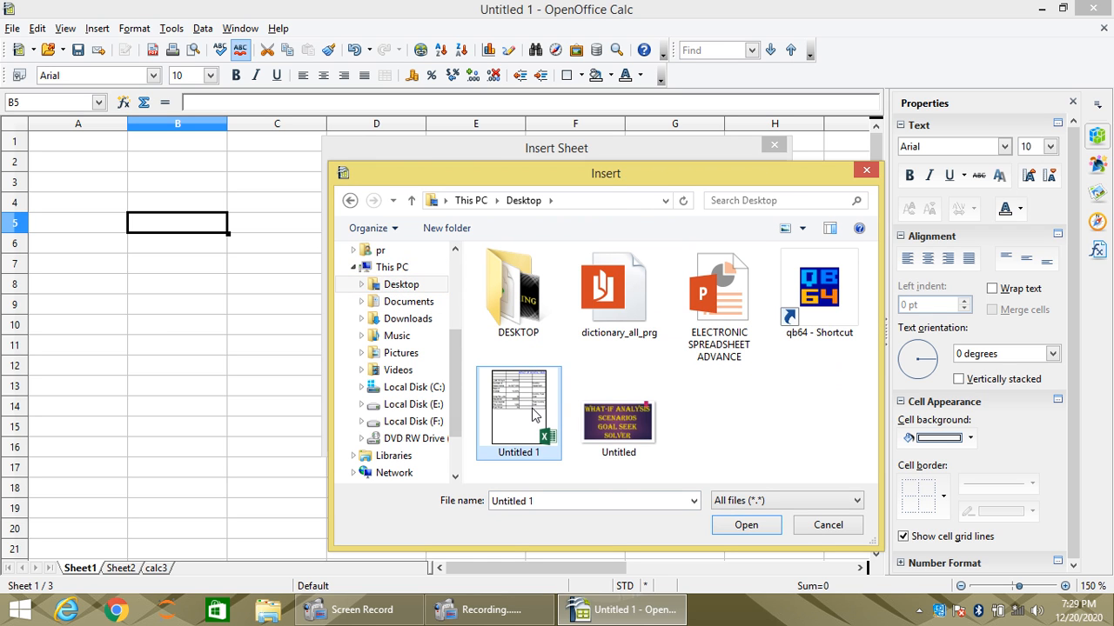
{"action": "left_click", "coordinate": [745, 526]}
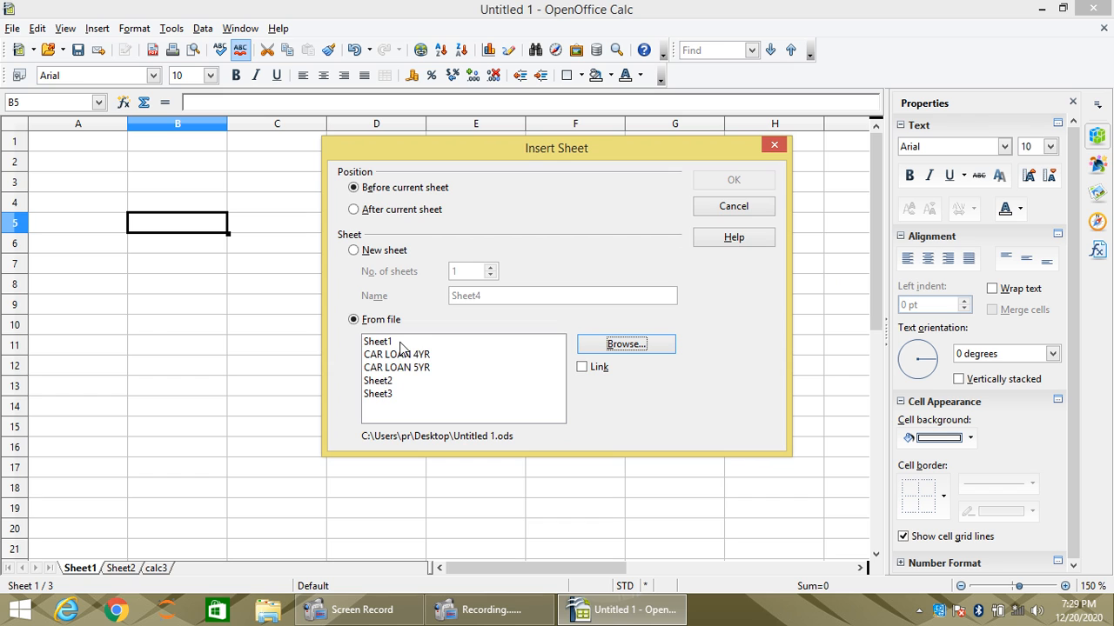
{"action": "left_click", "coordinate": [394, 398]}
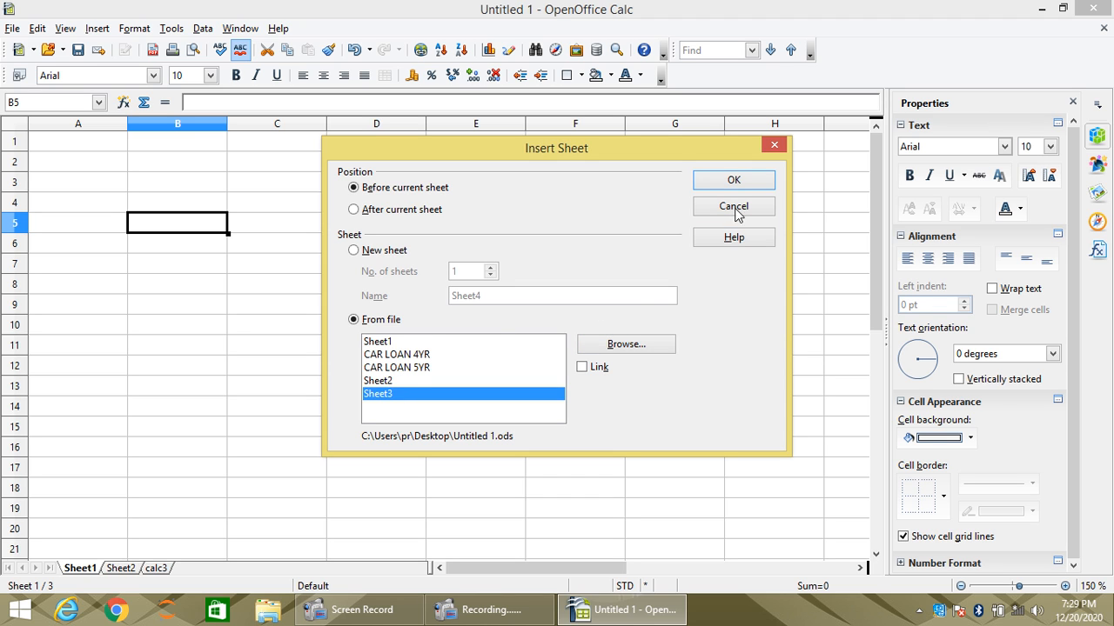
{"action": "left_click", "coordinate": [749, 180]}
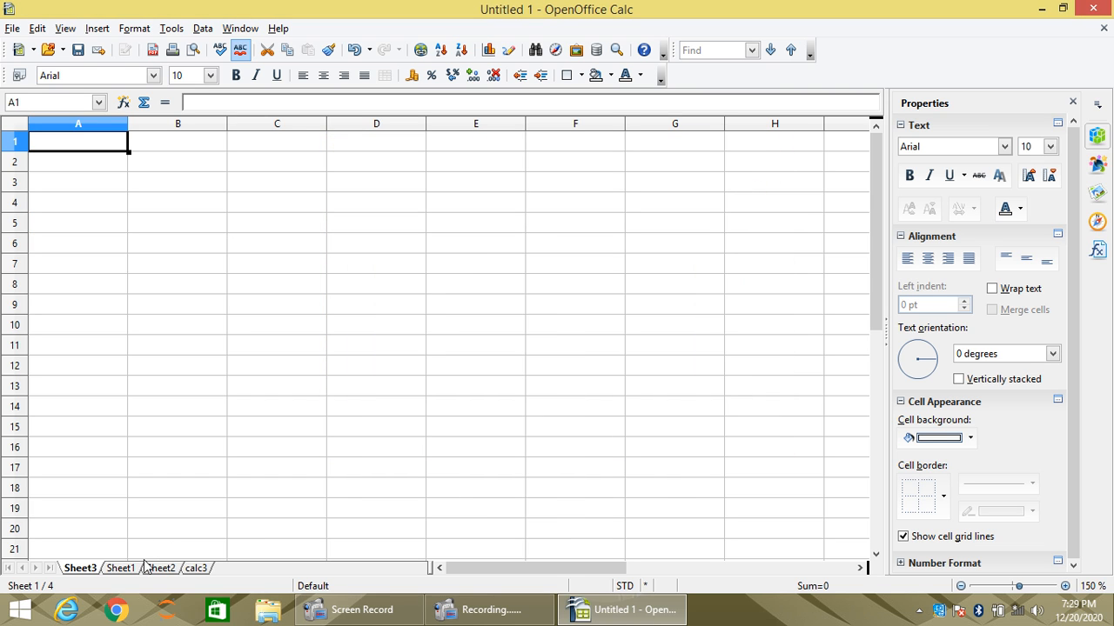
- Look through the worksheets Sheet1, Sheet2 and calc3, selecting cells C6 and A4 on Sheet1
{"action": "left_click", "coordinate": [121, 571]}
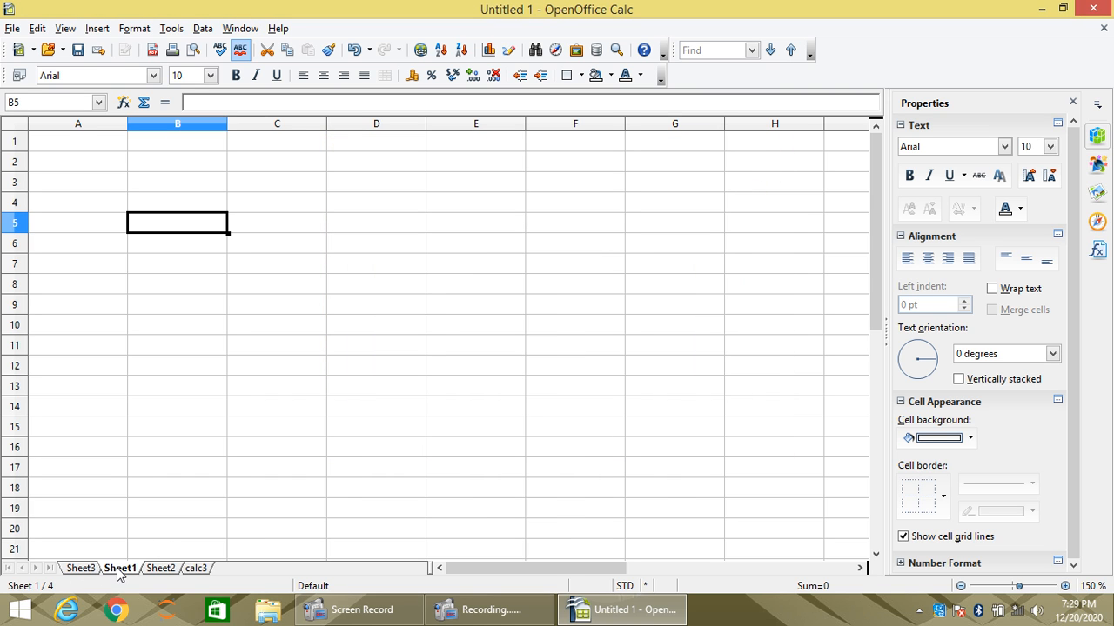
{"action": "left_click", "coordinate": [273, 243]}
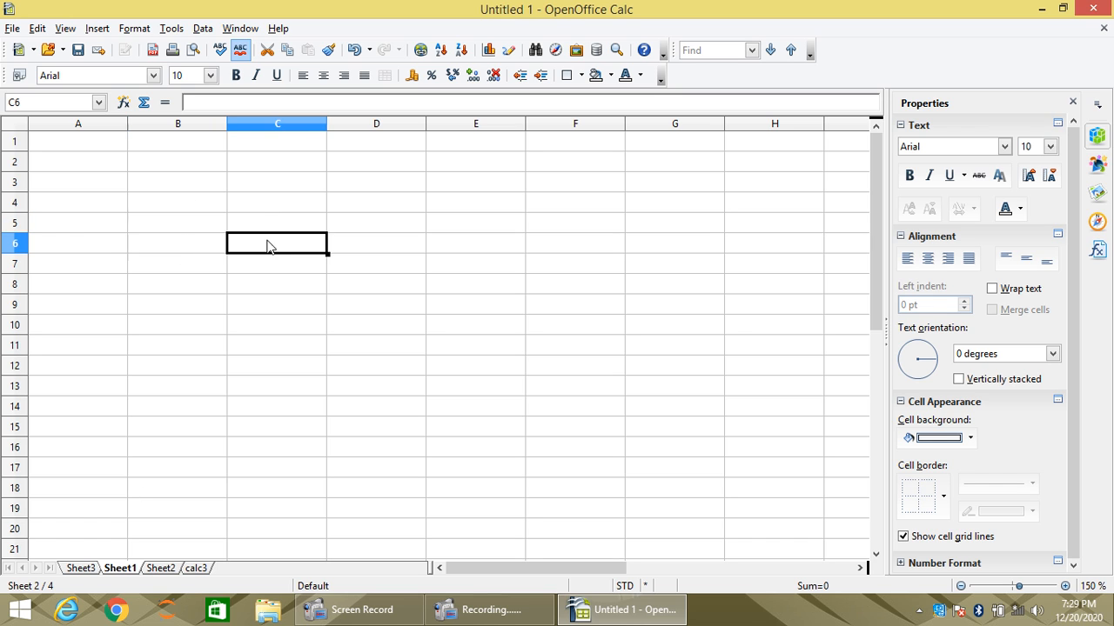
{"action": "left_click", "coordinate": [83, 208]}
{"action": "left_click", "coordinate": [159, 570]}
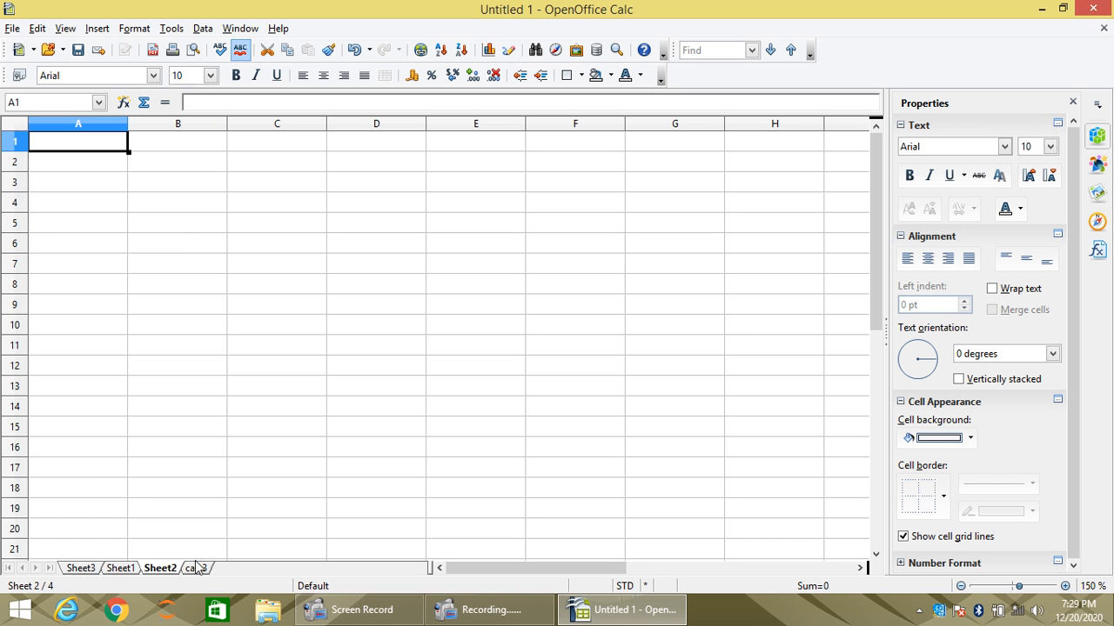
{"action": "left_click", "coordinate": [196, 568]}
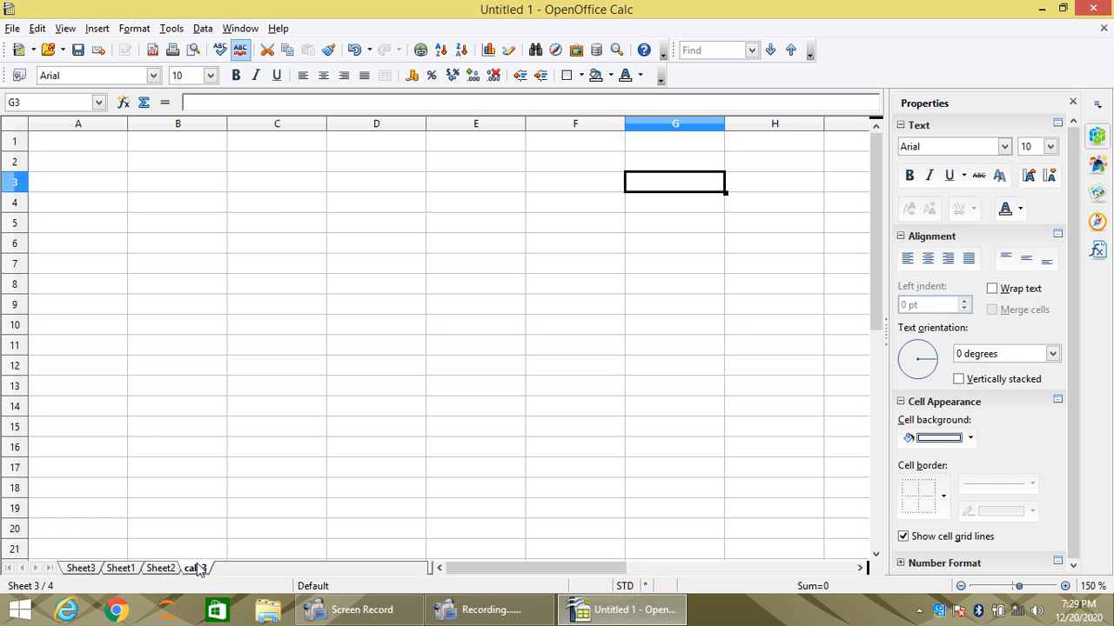
- Insert Sheet1 from the Desktop file Untitled 1 before the worksheet Sheet3
{"action": "left_click", "coordinate": [85, 570]}
{"action": "double_click", "coordinate": [274, 566]}
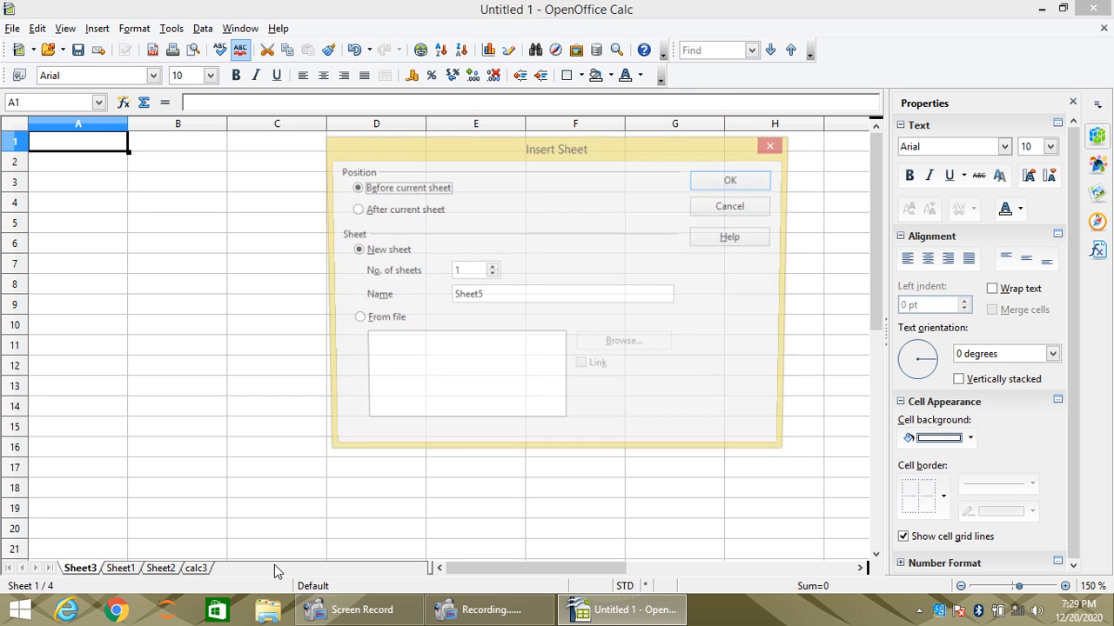
{"action": "left_click", "coordinate": [364, 321]}
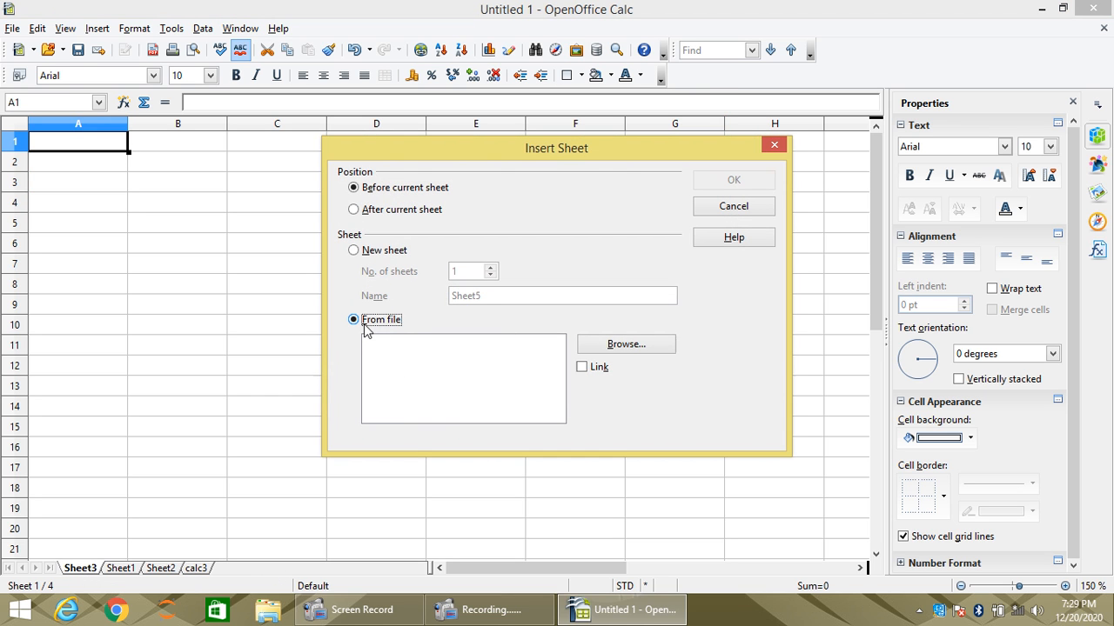
{"action": "left_click", "coordinate": [584, 344]}
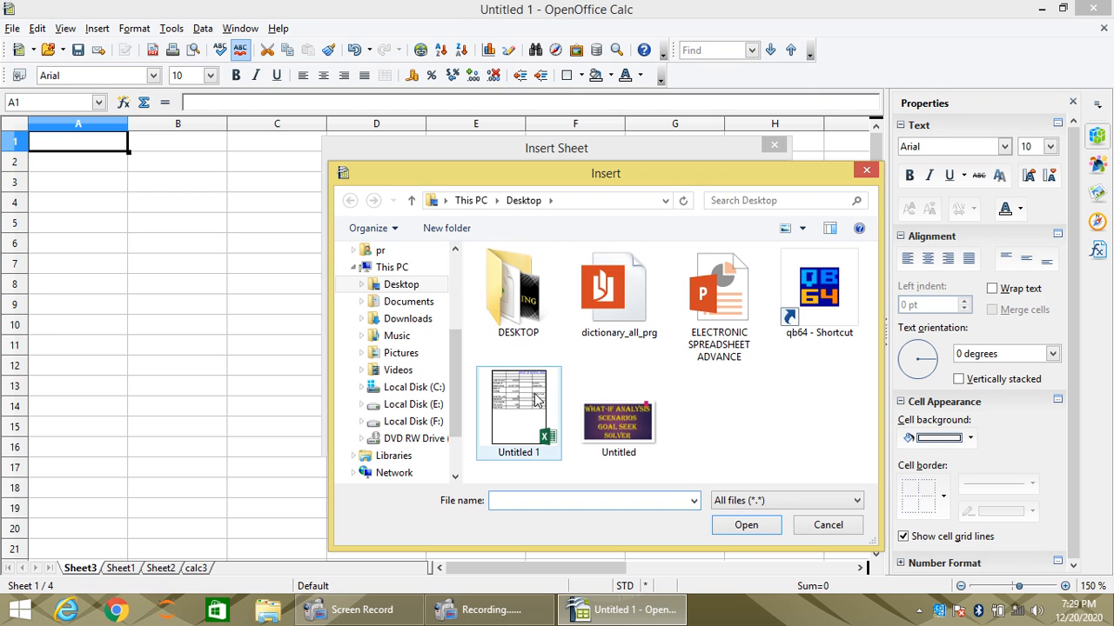
{"action": "left_click", "coordinate": [519, 413]}
{"action": "left_click", "coordinate": [733, 523]}
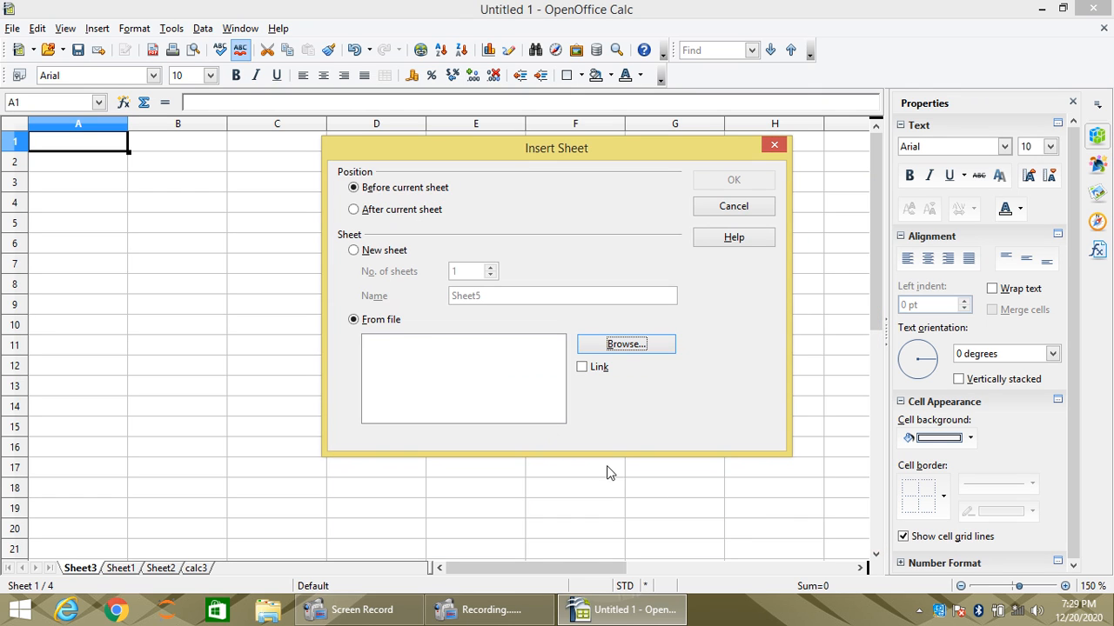
{"action": "left_click", "coordinate": [380, 344]}
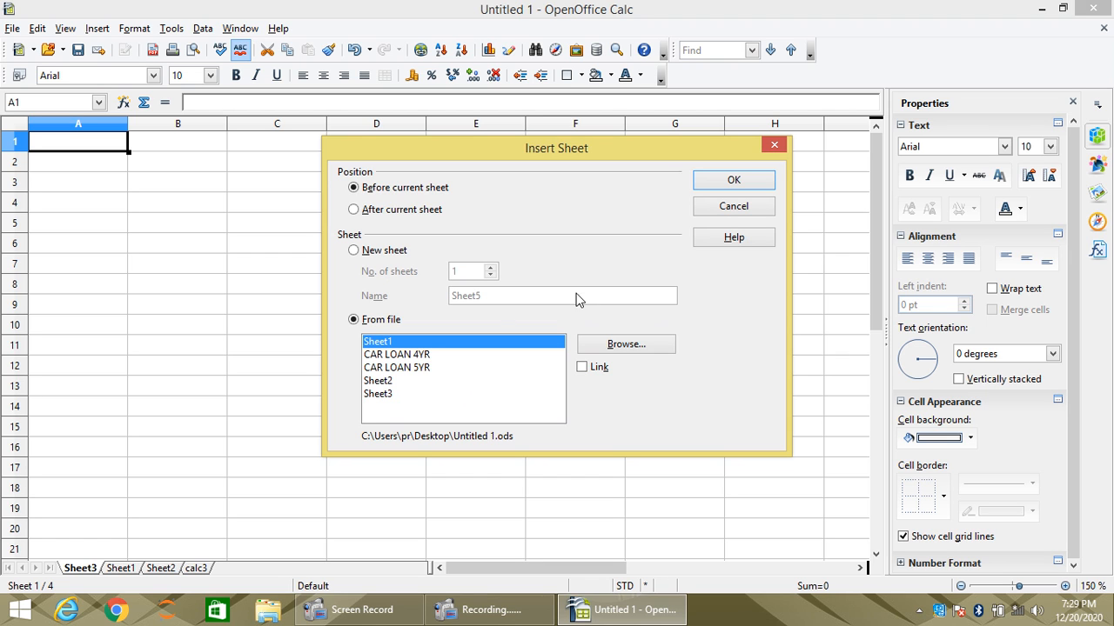
{"action": "left_click", "coordinate": [733, 182]}
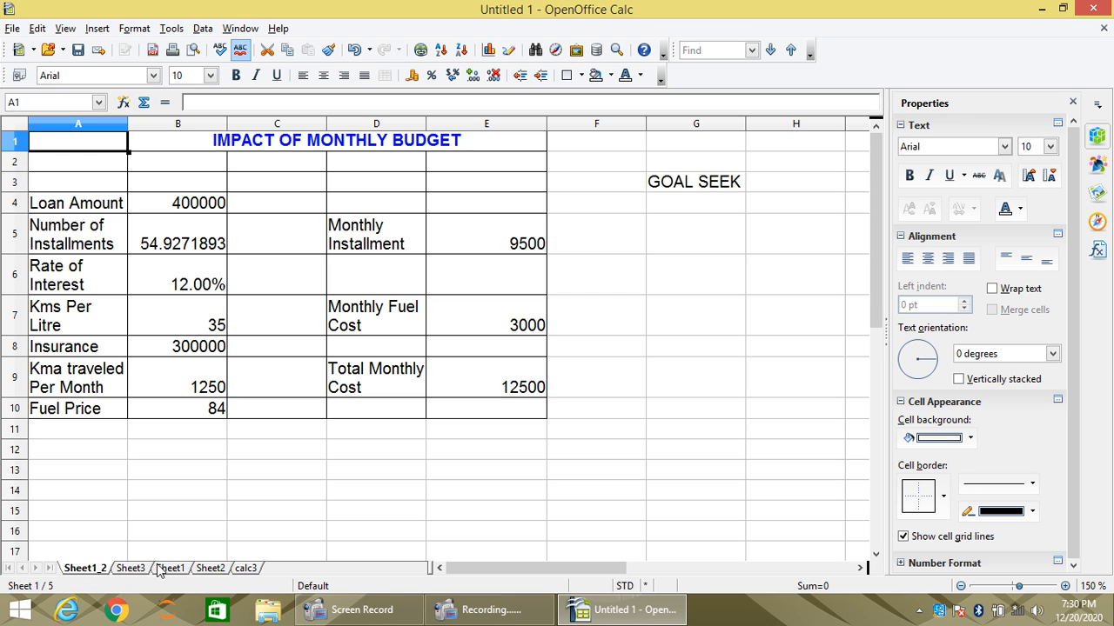
- Rename the imported monthly budget worksheet as CALC1
{"action": "right_click", "coordinate": [87, 572]}
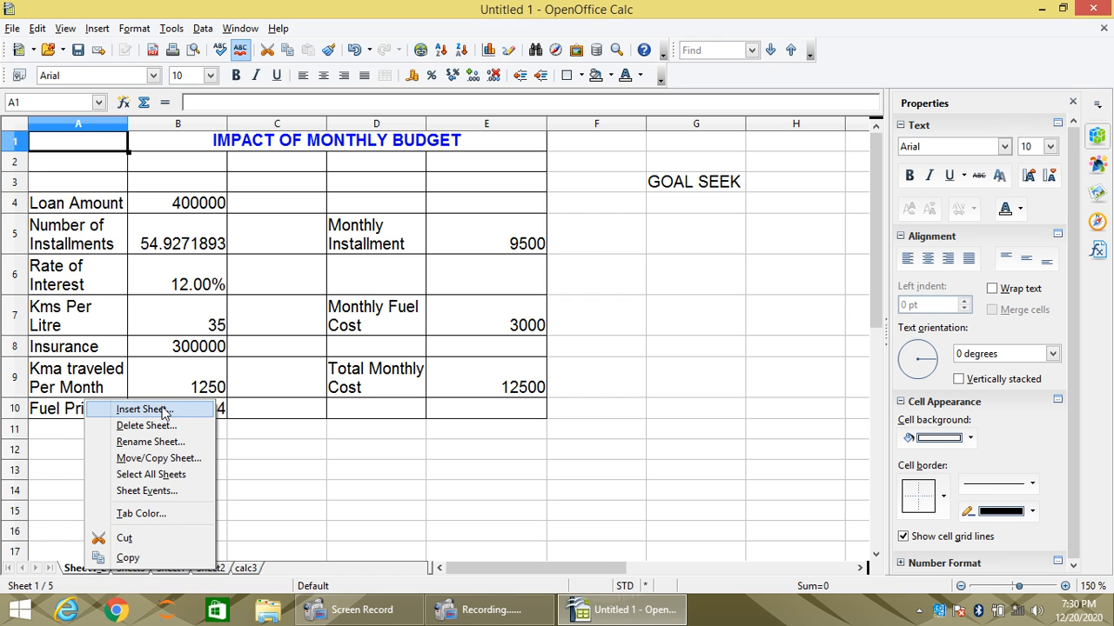
{"action": "left_click", "coordinate": [146, 442]}
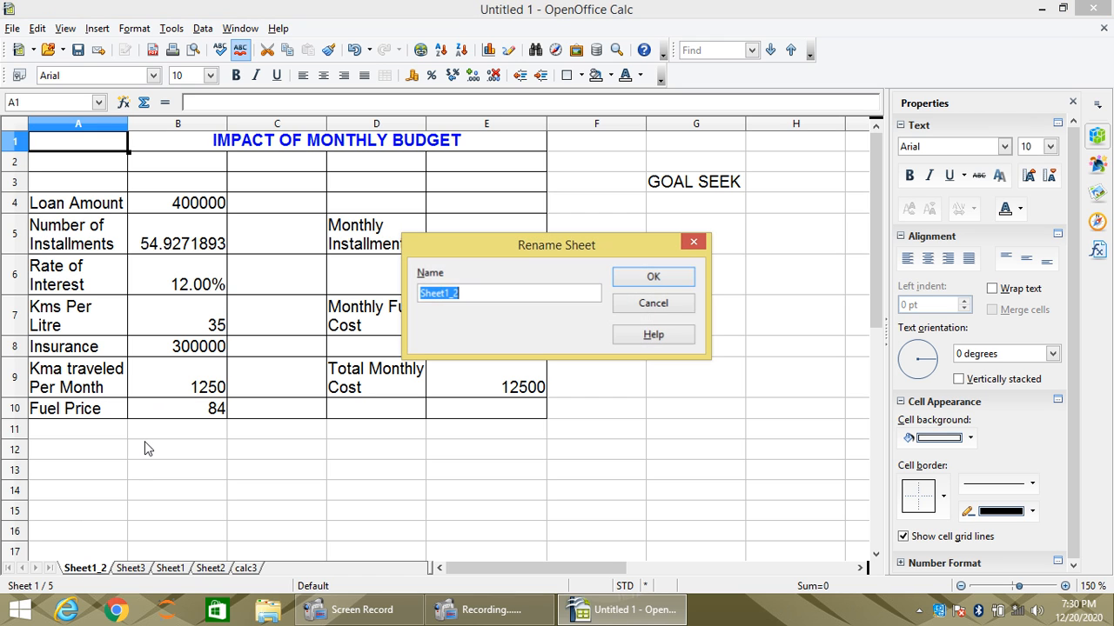
{"action": "type", "text": "s"}
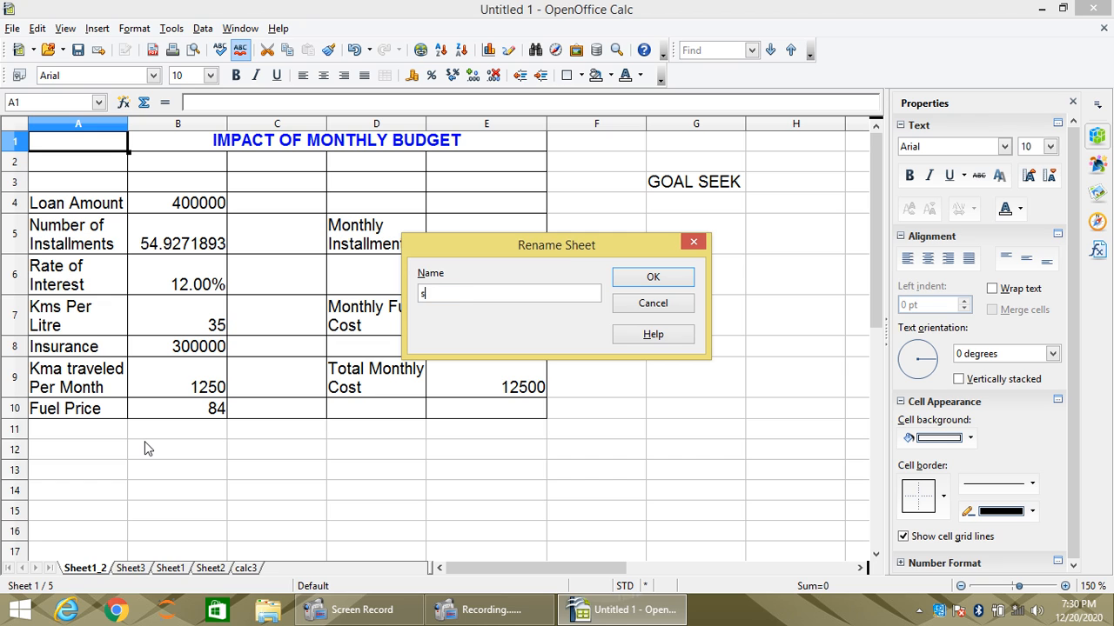
{"action": "key", "text": "BackSpace"}
{"action": "key", "text": "BackSpace"}
{"action": "key", "text": "BackSpace"}
{"action": "key", "text": "Return"}
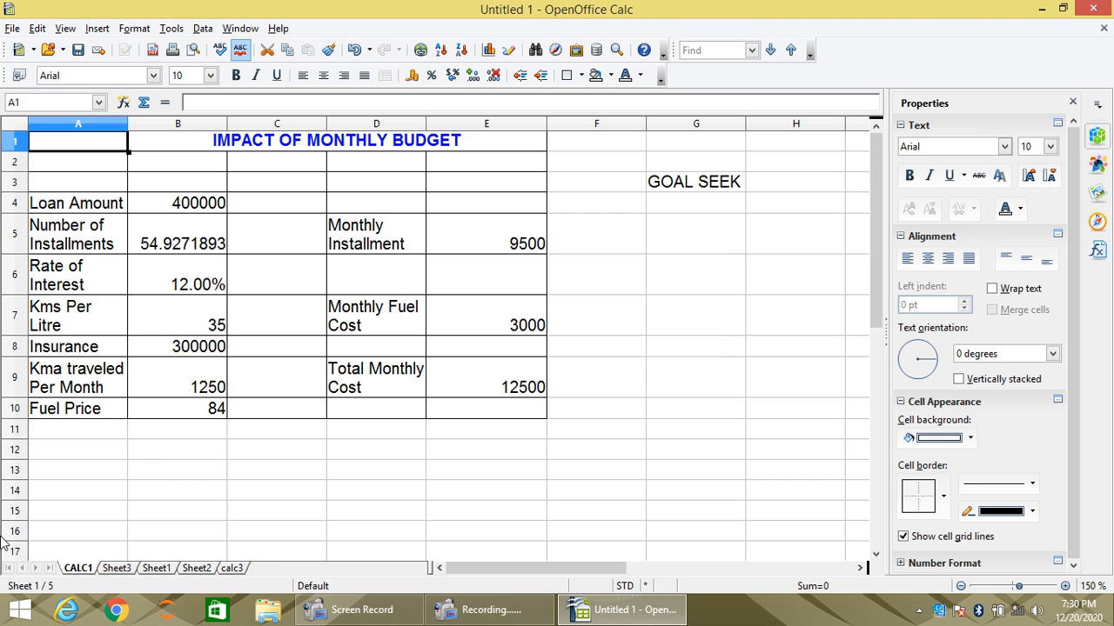
- Rename the worksheet Sheet3 as CALC2
{"action": "left_click", "coordinate": [129, 570]}
{"action": "right_click", "coordinate": [129, 570]}
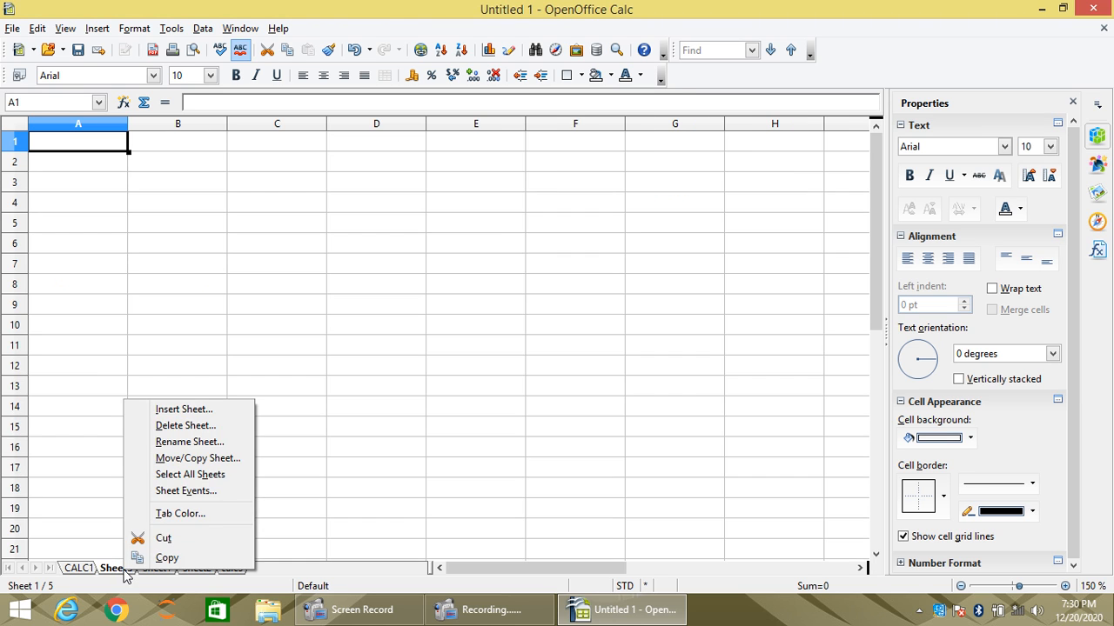
{"action": "left_click", "coordinate": [183, 442]}
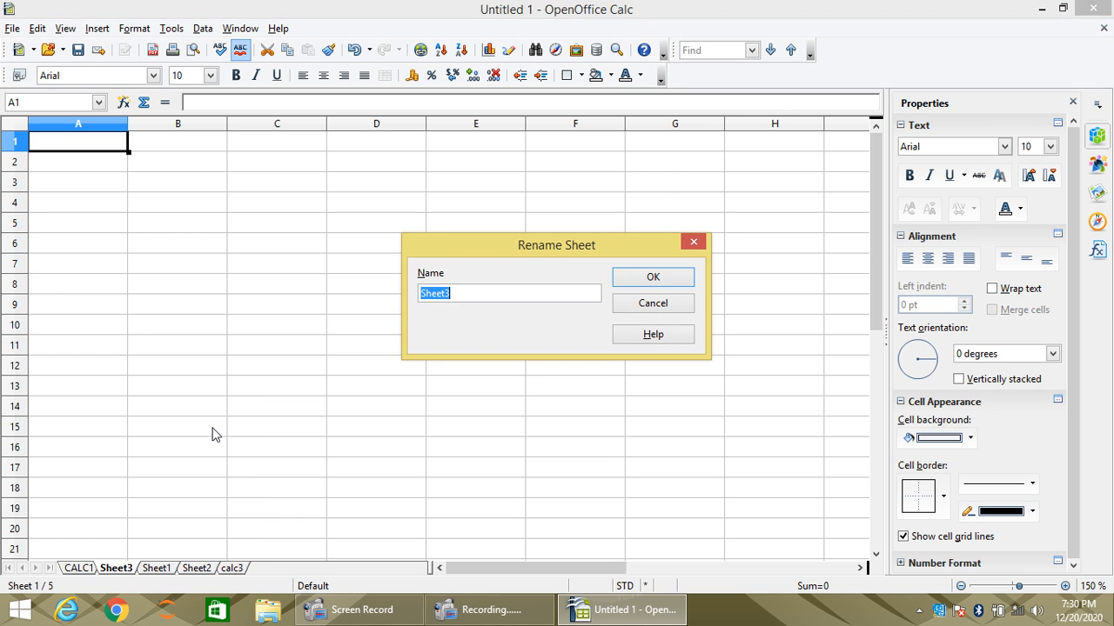
{"action": "type", "text": "CALC2"}
{"action": "key", "text": "Return"}
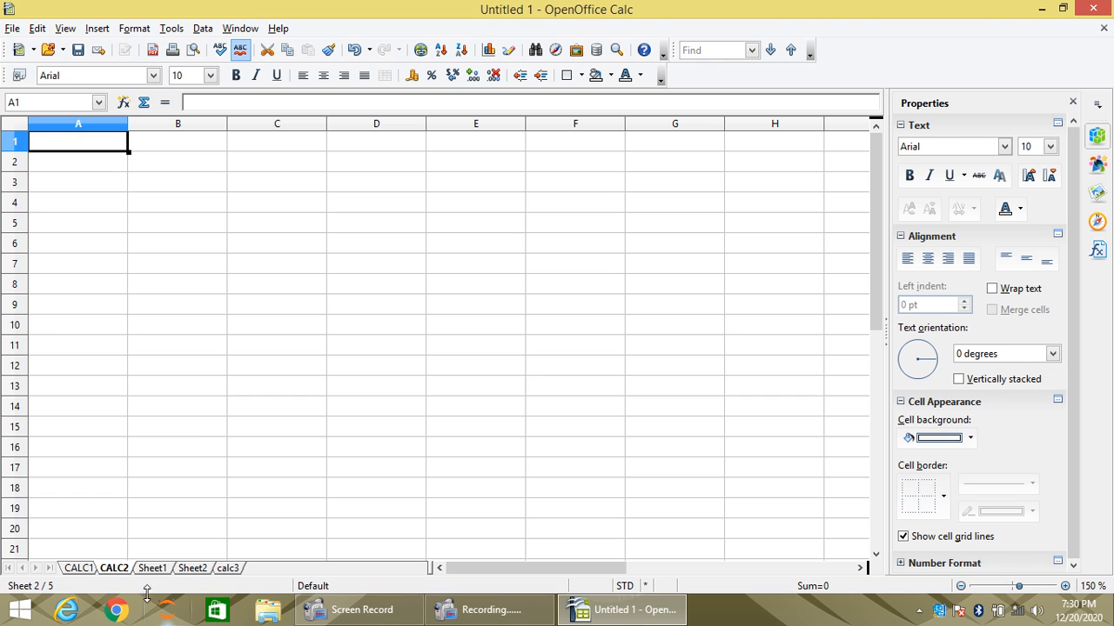
- Try to rename the worksheet Sheet1 as CALC3, and name it CALC4 instead
{"action": "right_click", "coordinate": [150, 568]}
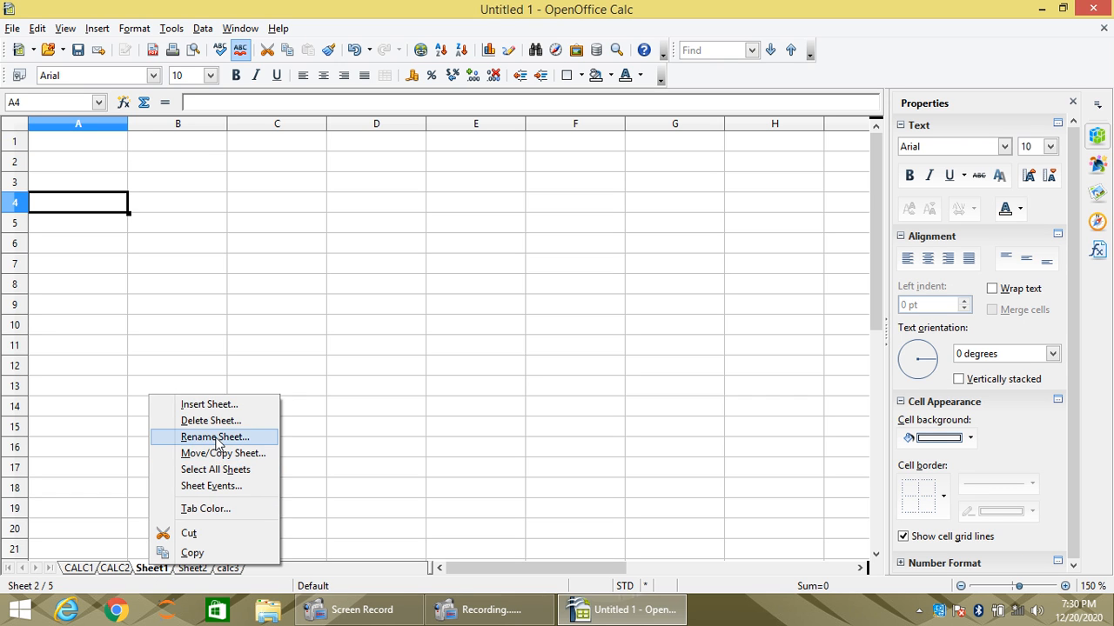
{"action": "left_click", "coordinate": [217, 437]}
{"action": "type", "text": "CALC3"}
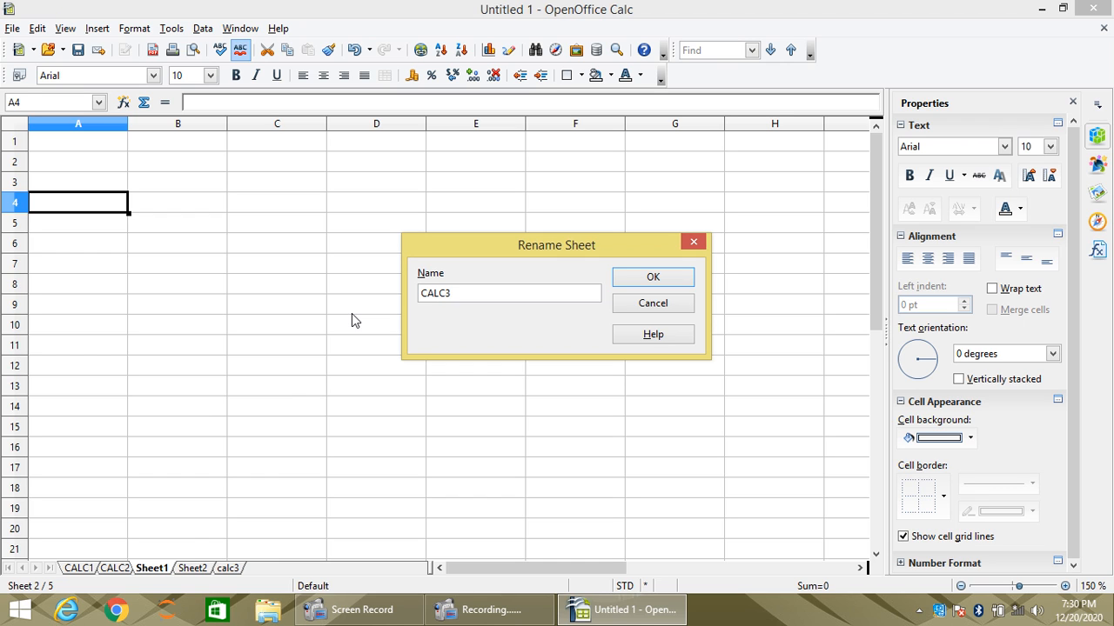
{"action": "left_click", "coordinate": [653, 280]}
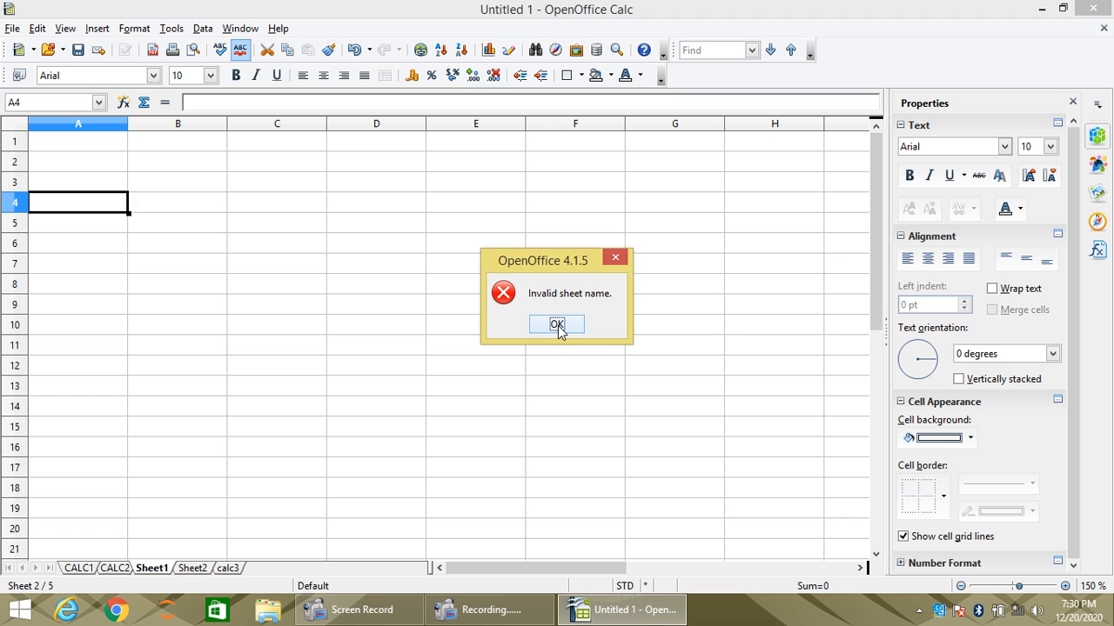
{"action": "left_click", "coordinate": [556, 324]}
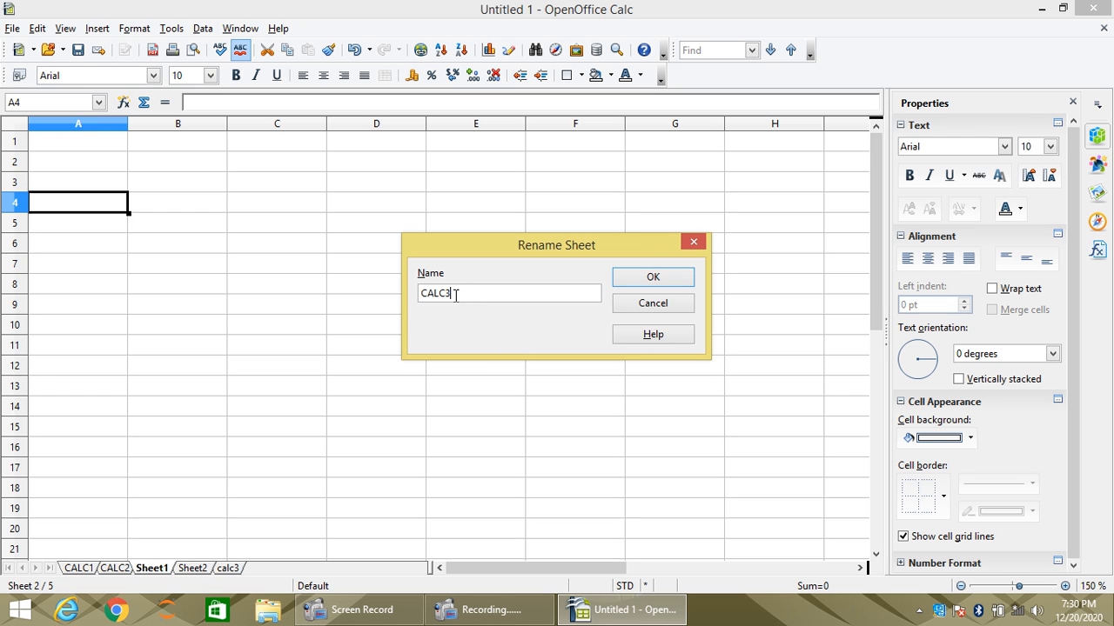
{"action": "left_click", "coordinate": [653, 277]}
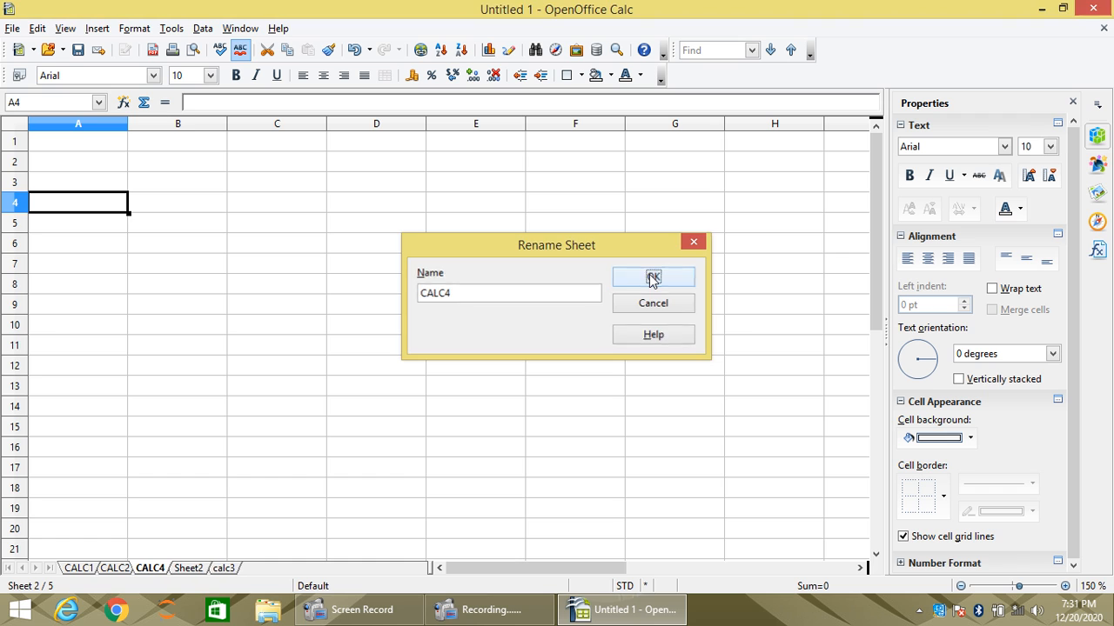
- Rename the worksheet Sheet2 as CALC5
{"action": "left_click", "coordinate": [189, 569]}
{"action": "right_click", "coordinate": [191, 571]}
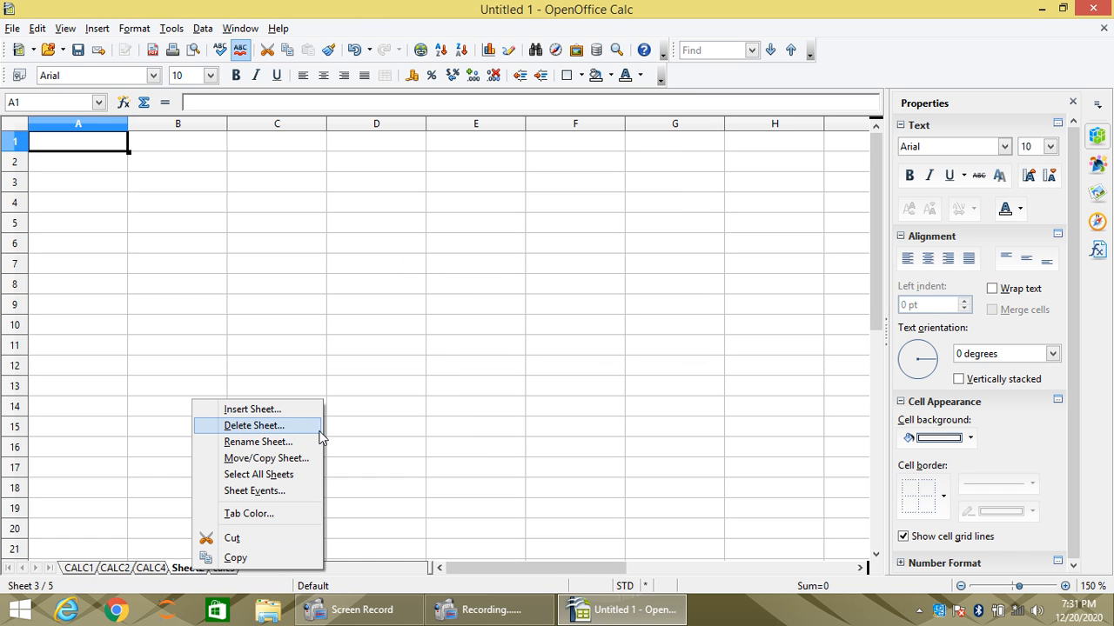
{"action": "left_click", "coordinate": [254, 442]}
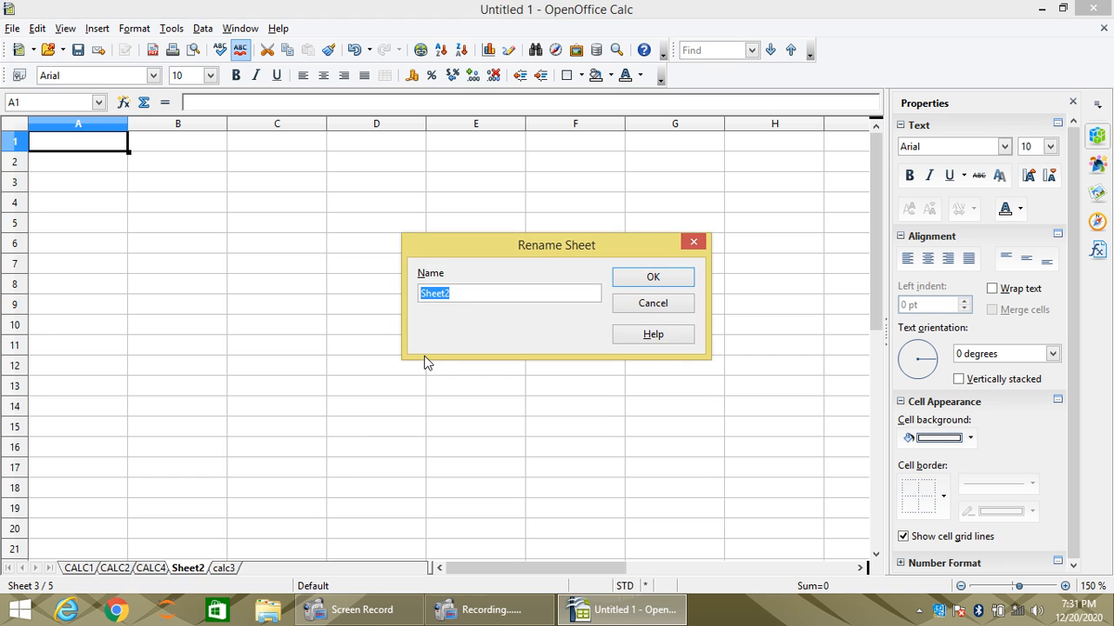
{"action": "type", "text": "CALC5"}
{"action": "left_click", "coordinate": [682, 280]}
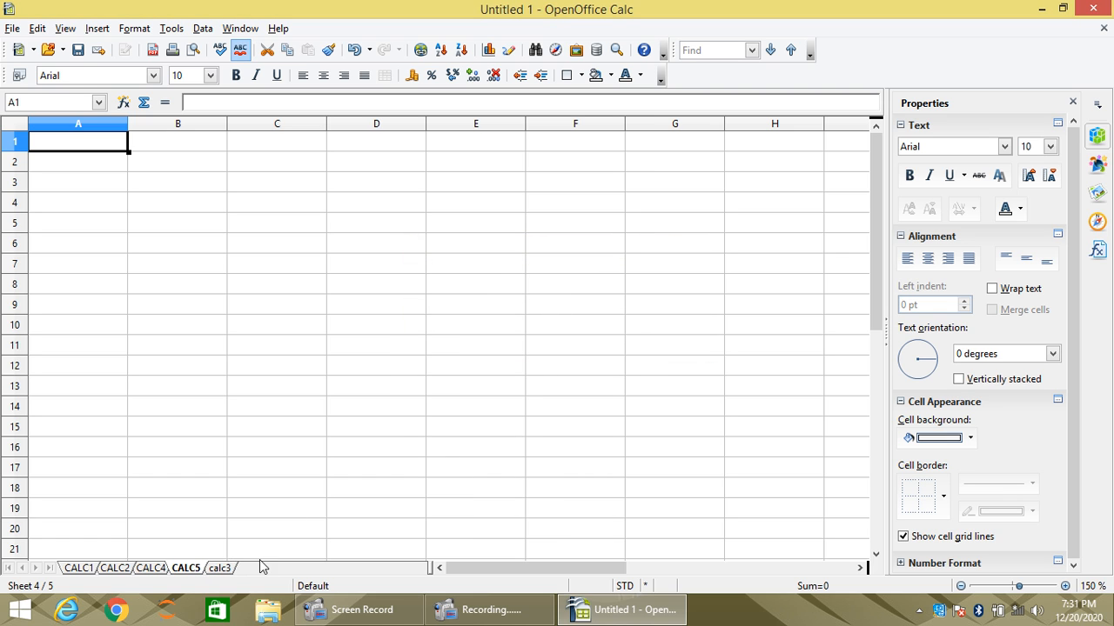
- Move the worksheet calc3 between CALC2 and CALC4
{"action": "left_click", "coordinate": [221, 568]}
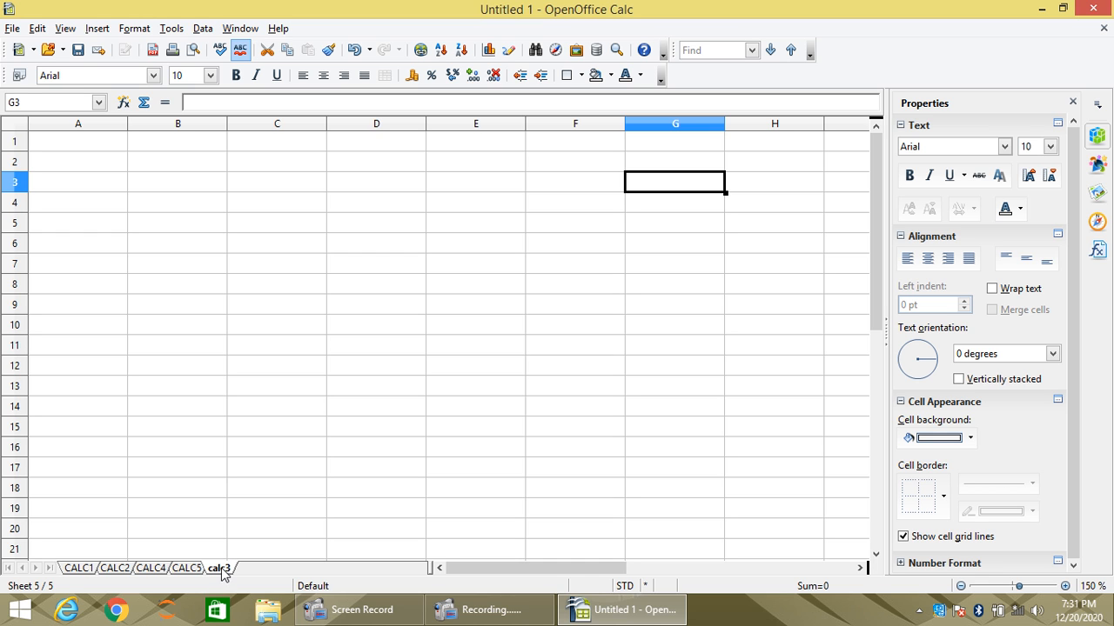
{"action": "scroll", "coordinate": [169, 565], "scroll_direction": "down", "scroll_amount": 20}
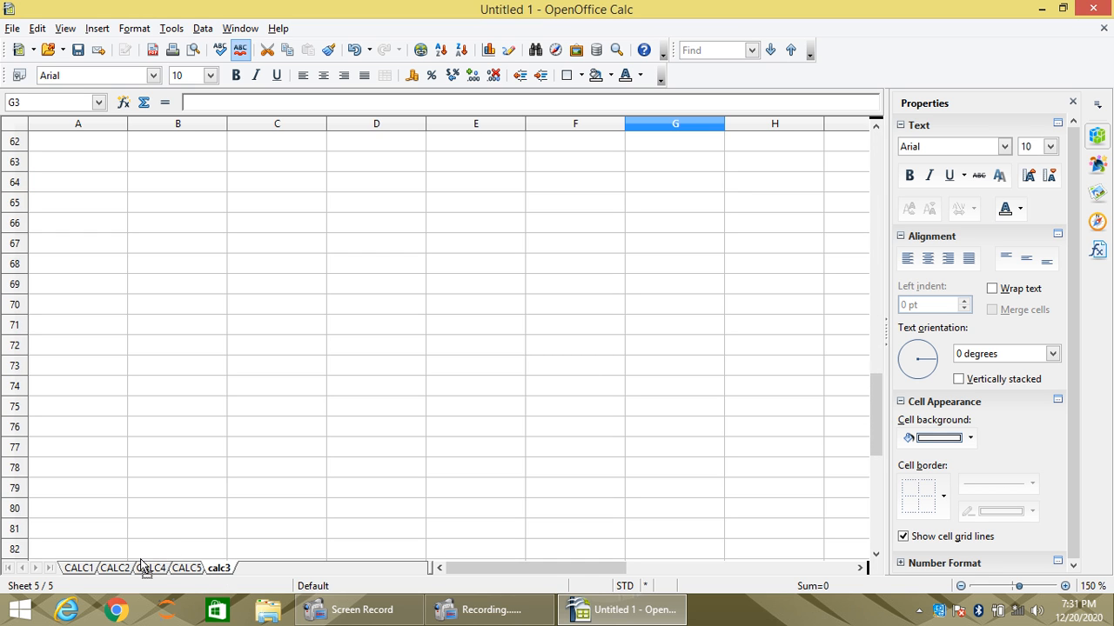
{"action": "scroll", "coordinate": [141, 564], "scroll_direction": "down", "scroll_amount": 8}
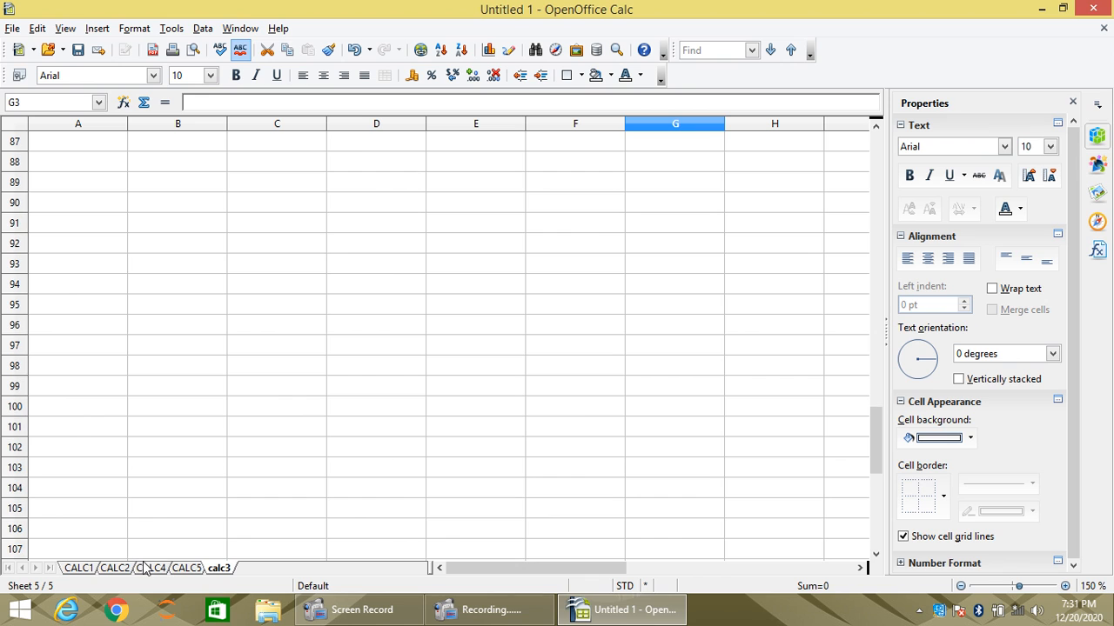
{"action": "scroll", "coordinate": [144, 570], "scroll_direction": "down", "scroll_amount": 10}
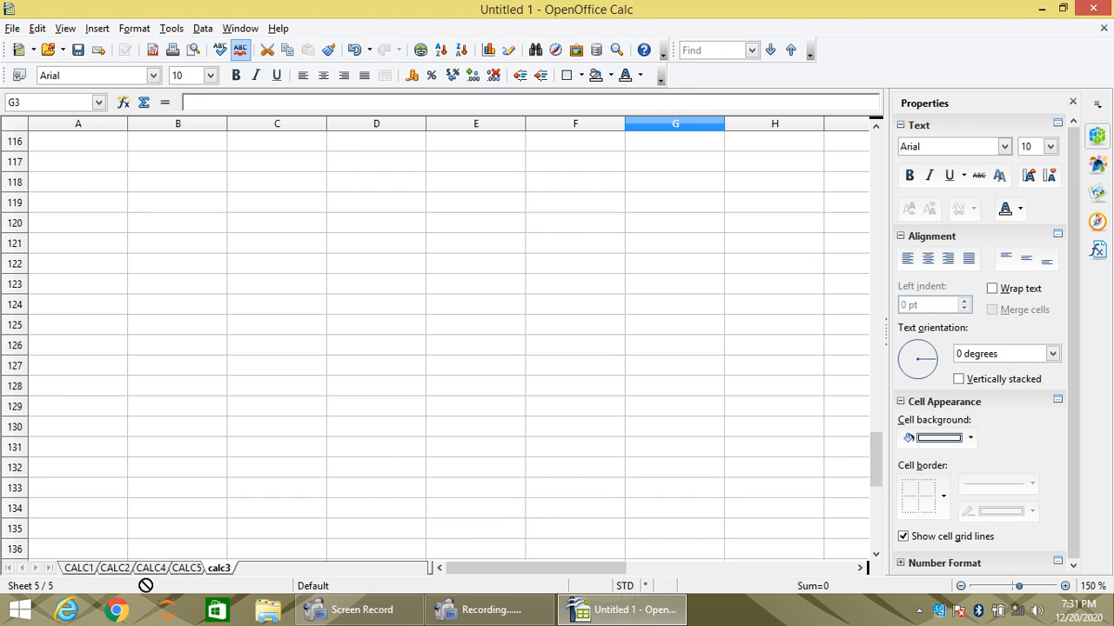
{"action": "mouse_move", "coordinate": [145, 586]}
{"action": "left_mouse_down"}
{"action": "mouse_move", "coordinate": [139, 568]}
{"action": "mouse_move", "coordinate": [153, 570]}
{"action": "left_mouse_up"}
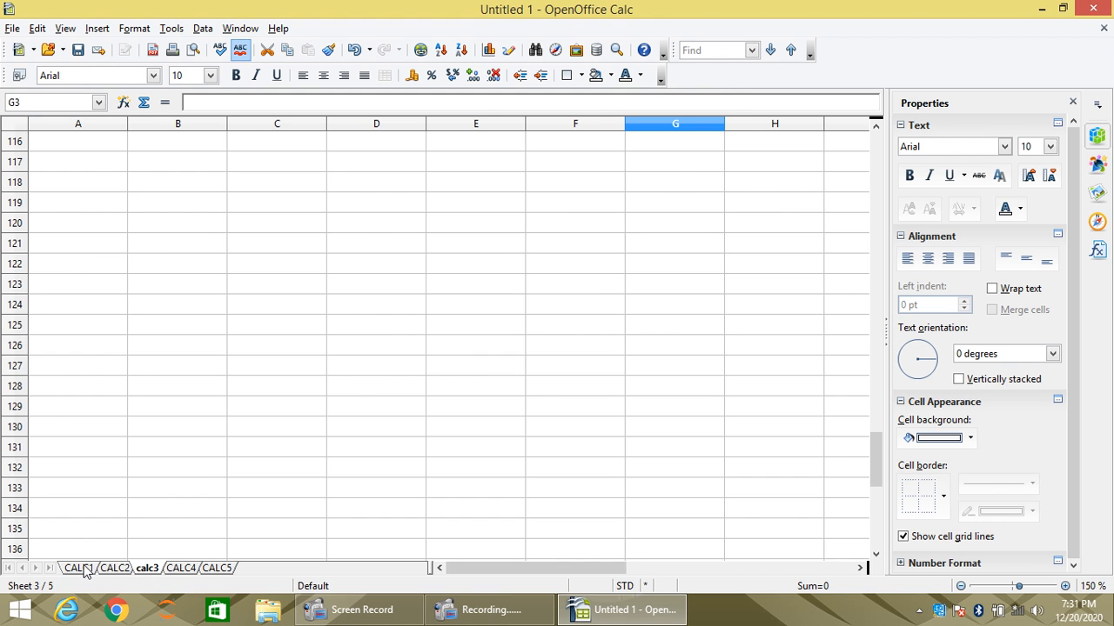
- Look through the worksheets CALC1, CALC2, calc3, CALC4 and CALC5, and return to cell B3 on CALC1
{"action": "left_click", "coordinate": [83, 571]}
{"action": "left_click", "coordinate": [118, 572]}
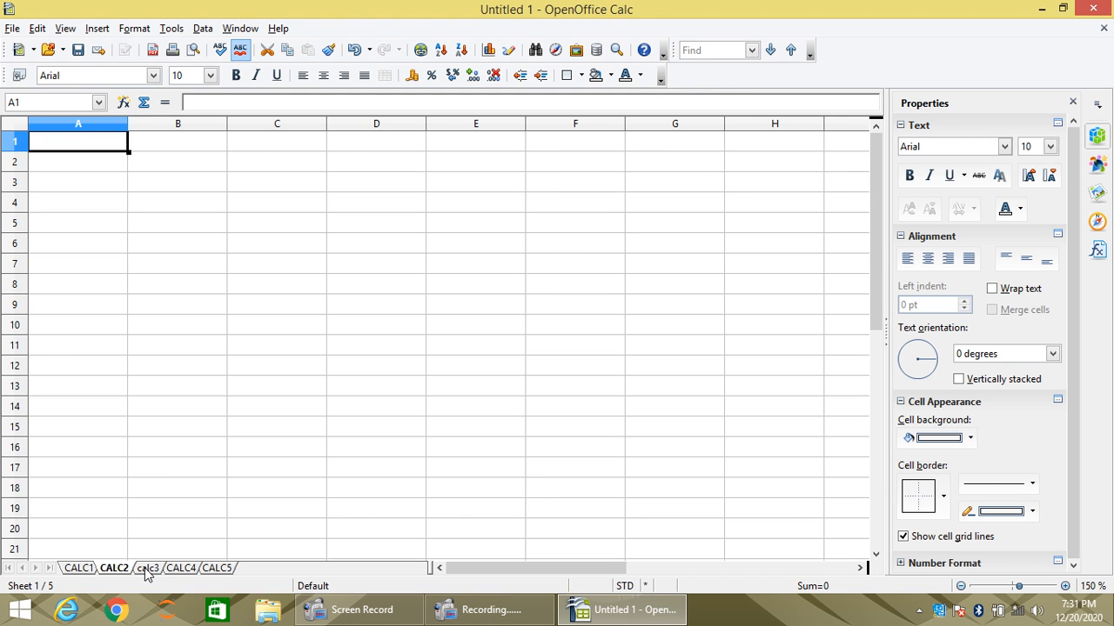
{"action": "left_click", "coordinate": [146, 571]}
{"action": "left_click", "coordinate": [188, 571]}
{"action": "left_click", "coordinate": [218, 569]}
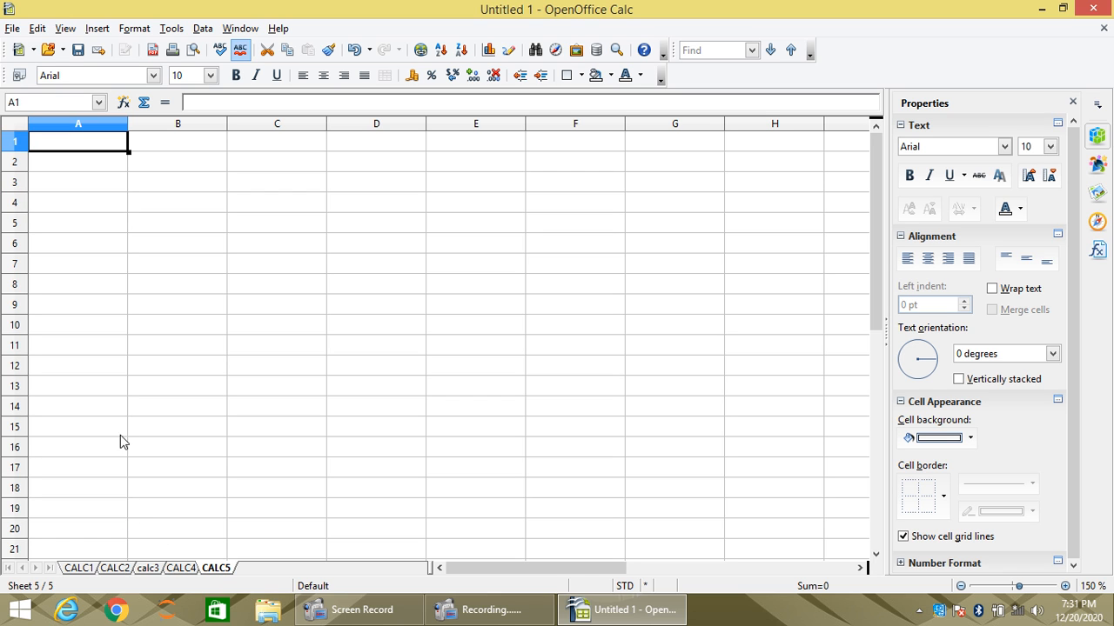
{"action": "left_click", "coordinate": [78, 571]}
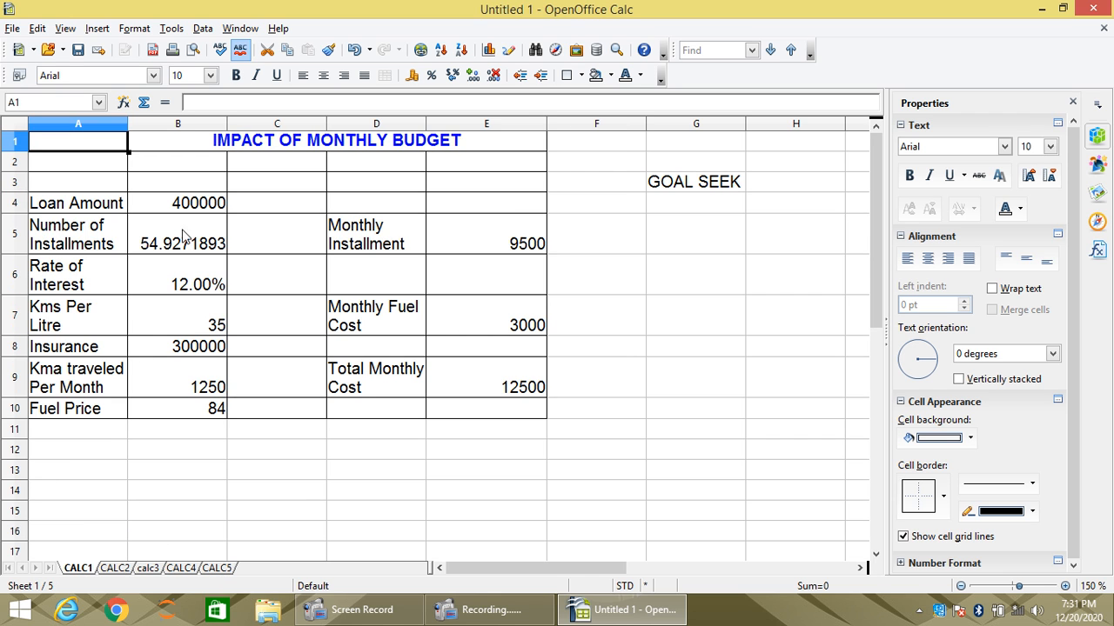
{"action": "left_click", "coordinate": [214, 185]}
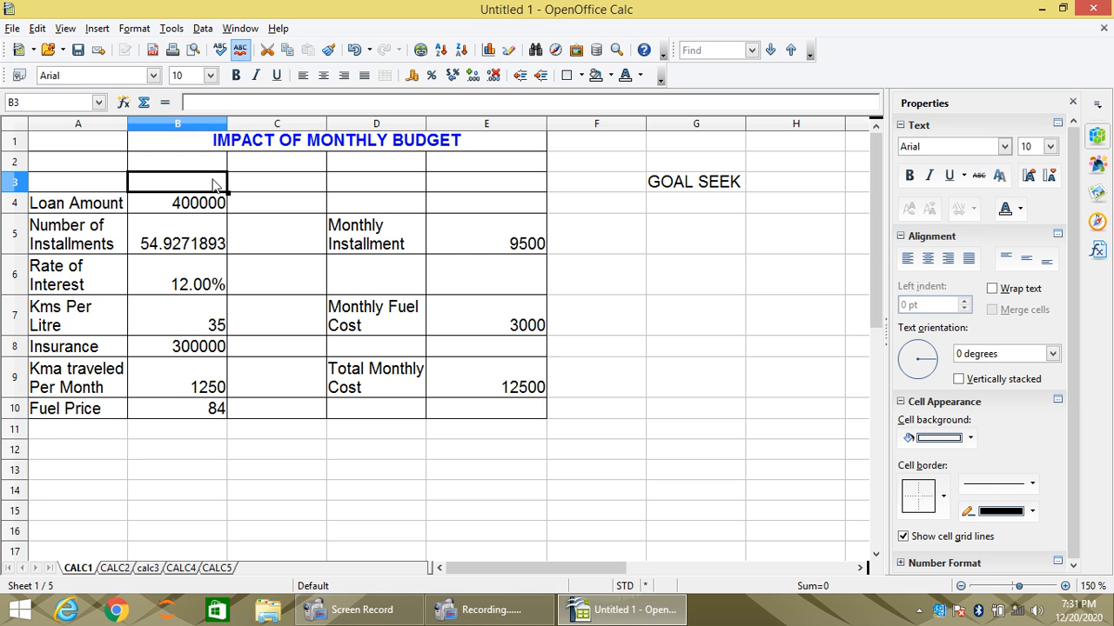
- Move the worksheet CALC1 within the same document so it is inserted before CALC4
{"action": "right_click", "coordinate": [88, 572]}
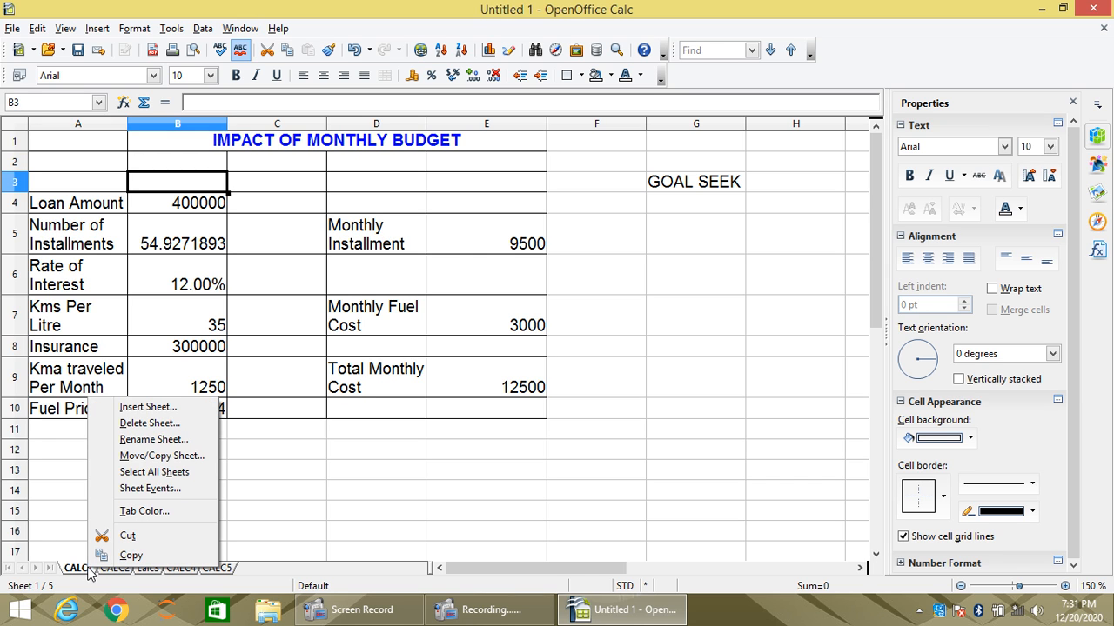
{"action": "left_click", "coordinate": [166, 456]}
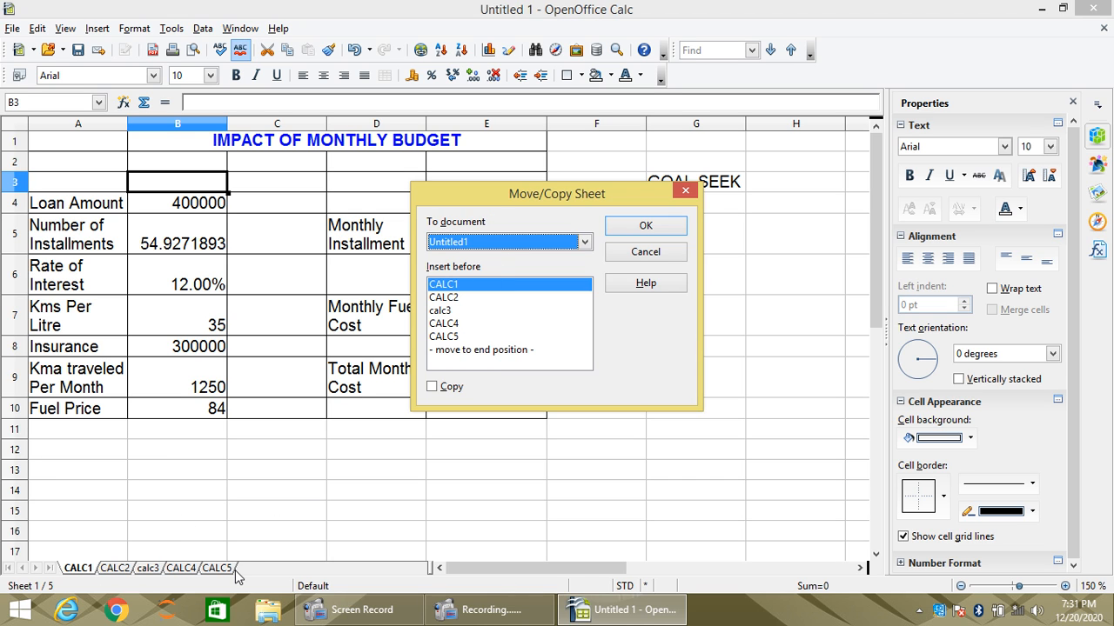
{"action": "left_click", "coordinate": [445, 326]}
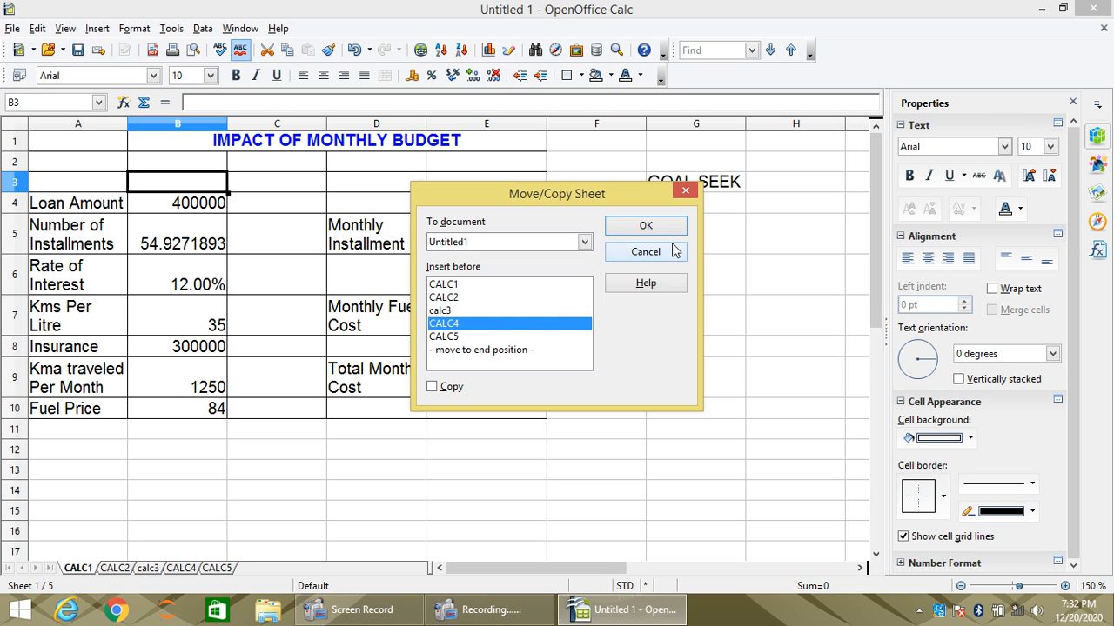
{"action": "left_click", "coordinate": [643, 231]}
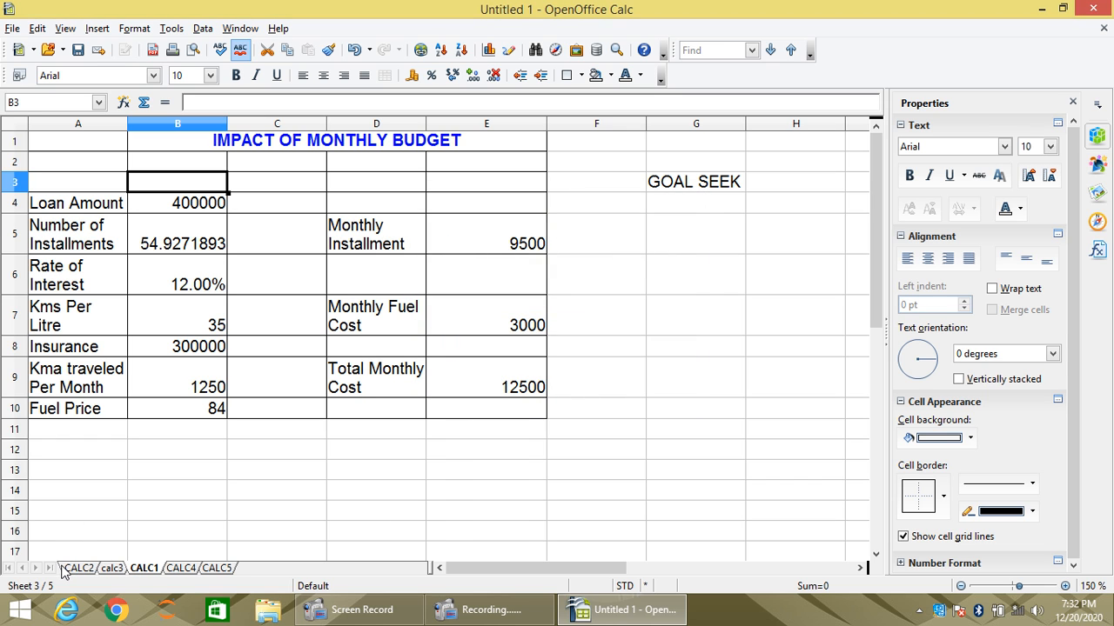
- Copy the worksheet CALC1 to the end position of the same document
{"action": "right_click", "coordinate": [153, 574]}
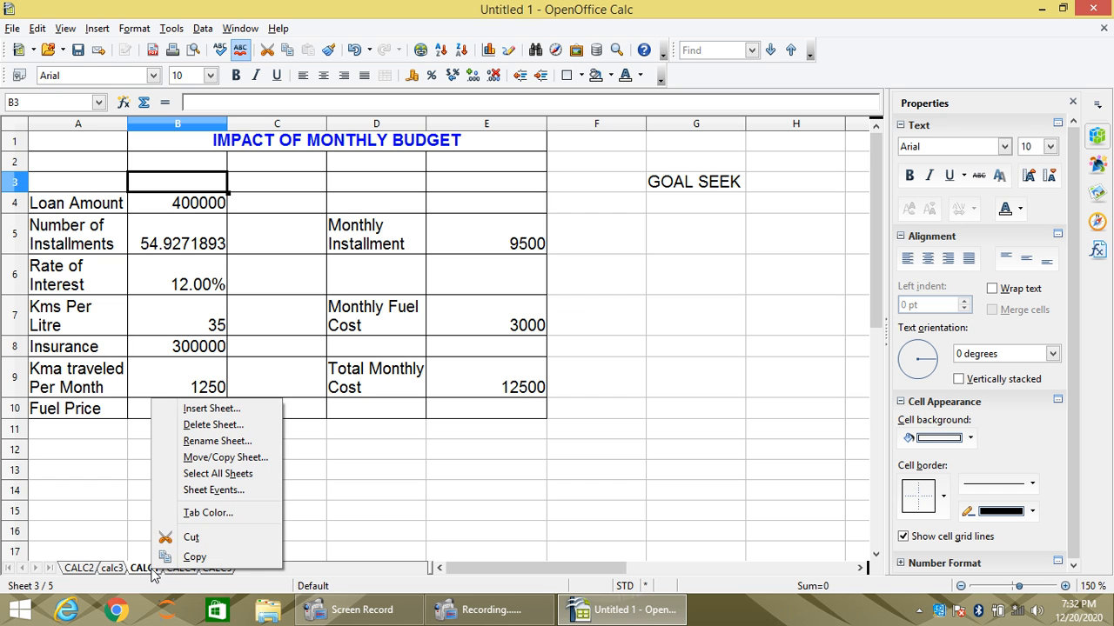
{"action": "left_click", "coordinate": [228, 457]}
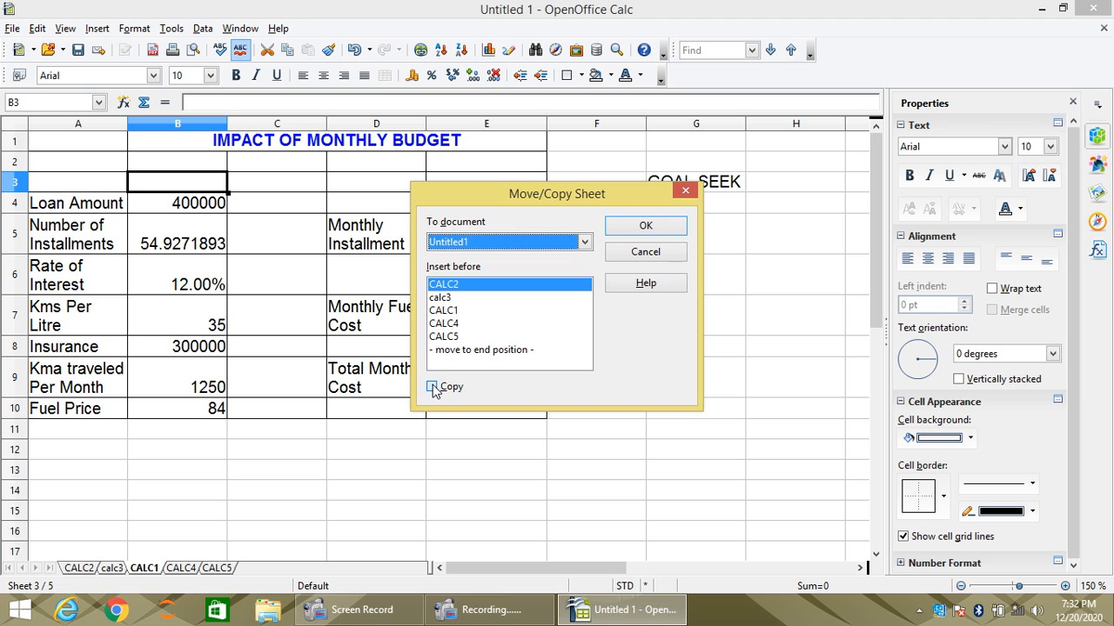
{"action": "left_click", "coordinate": [432, 387]}
{"action": "left_click", "coordinate": [485, 351]}
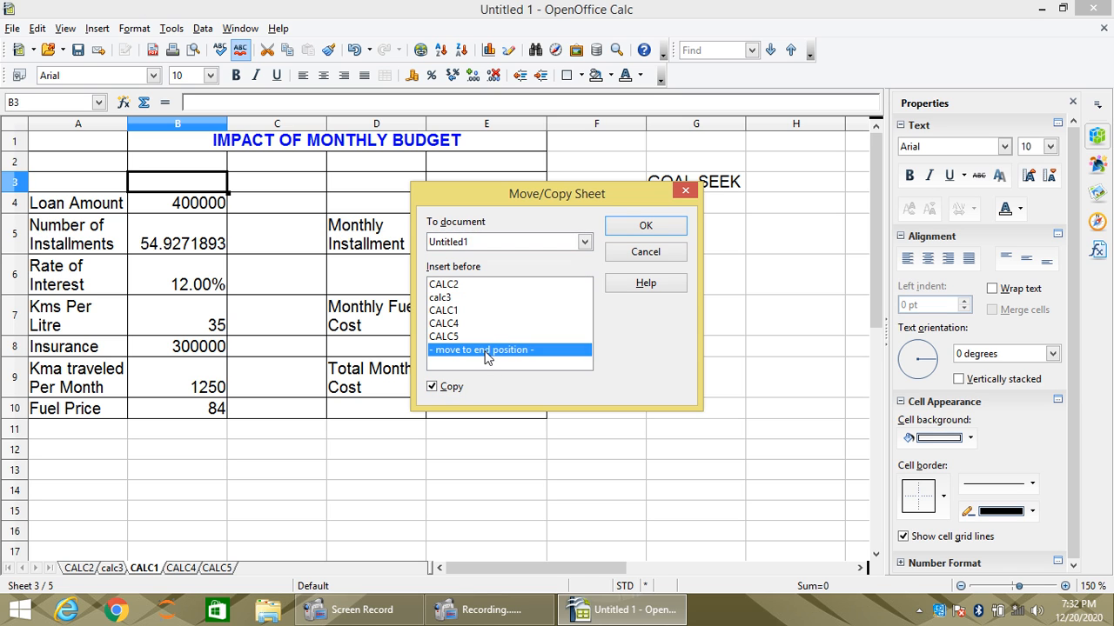
{"action": "left_click", "coordinate": [666, 229]}
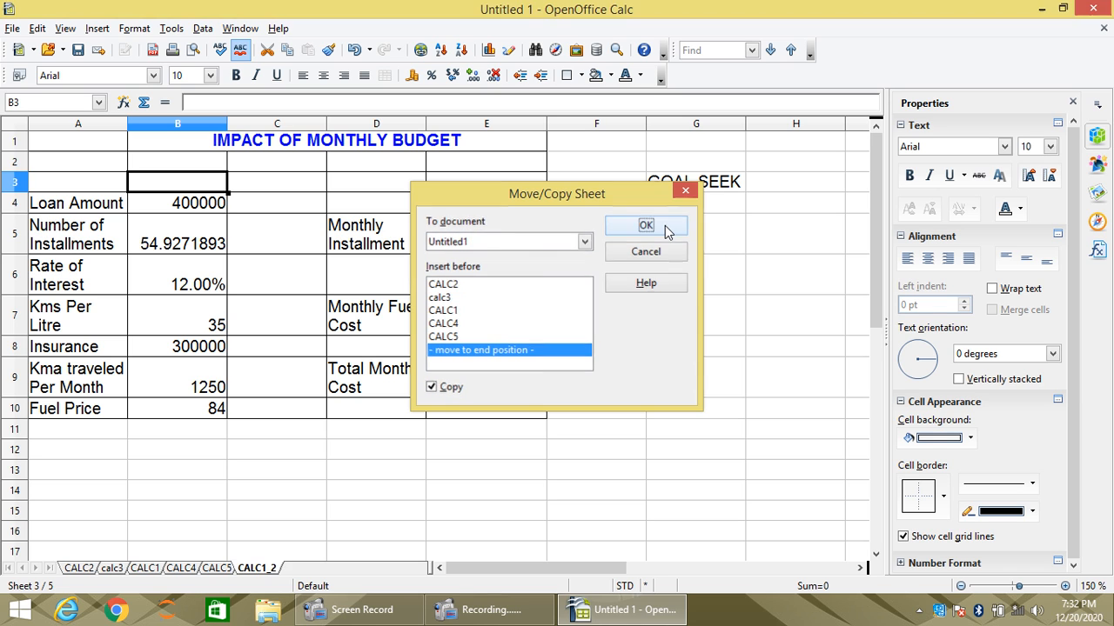
- Compare CALC1 with its copy CALC1_2, and move CALC1 to the first position before CALC2
{"action": "left_click", "coordinate": [146, 569]}
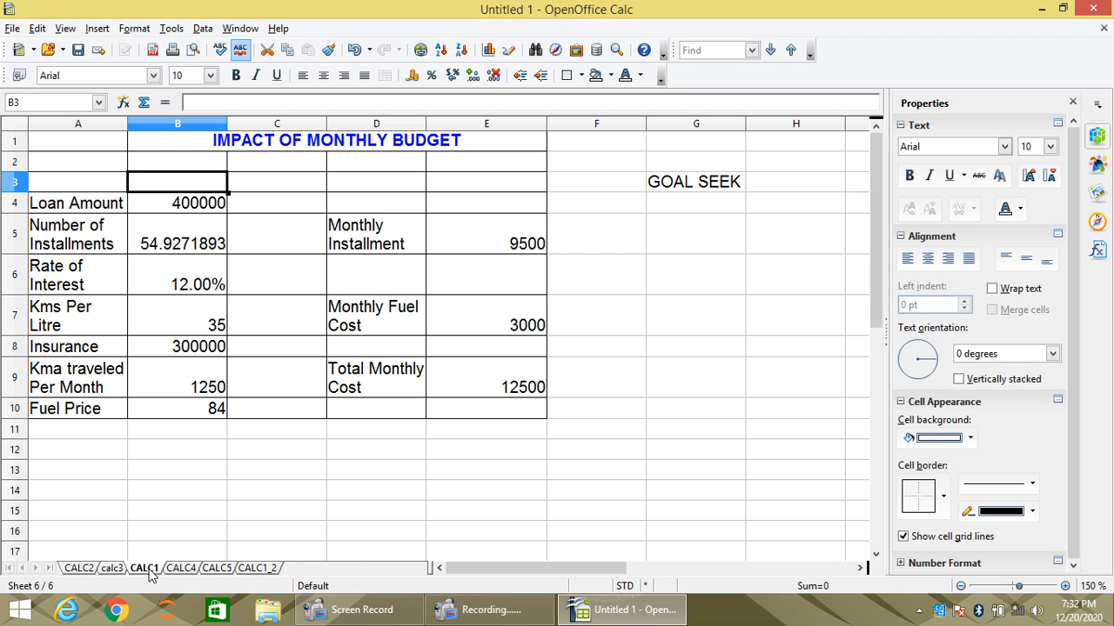
{"action": "left_click", "coordinate": [263, 568]}
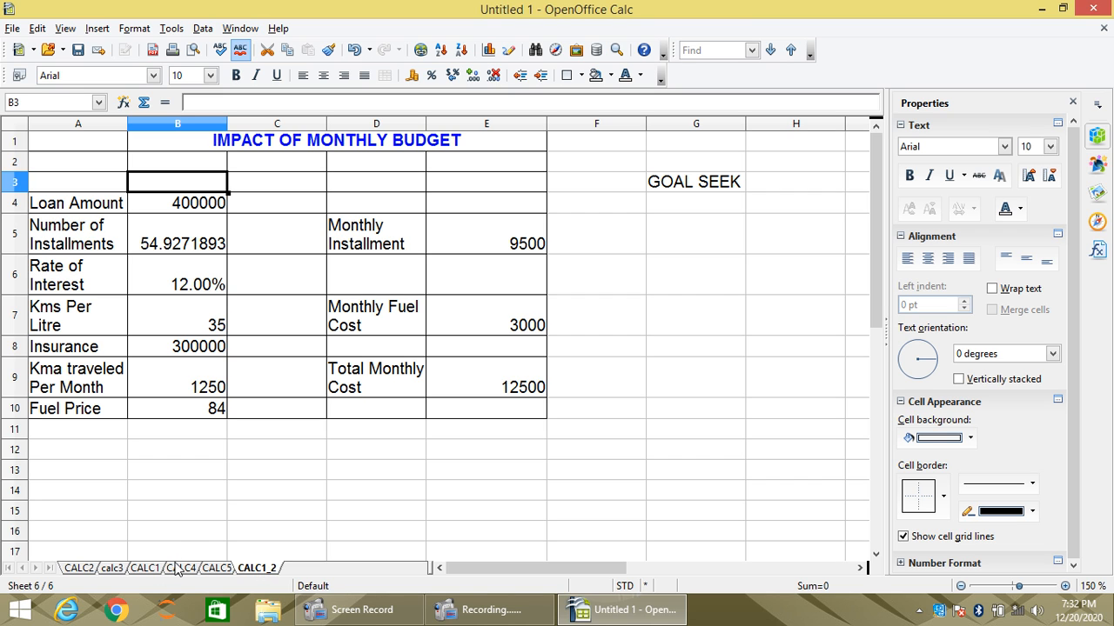
{"action": "left_click", "coordinate": [146, 568]}
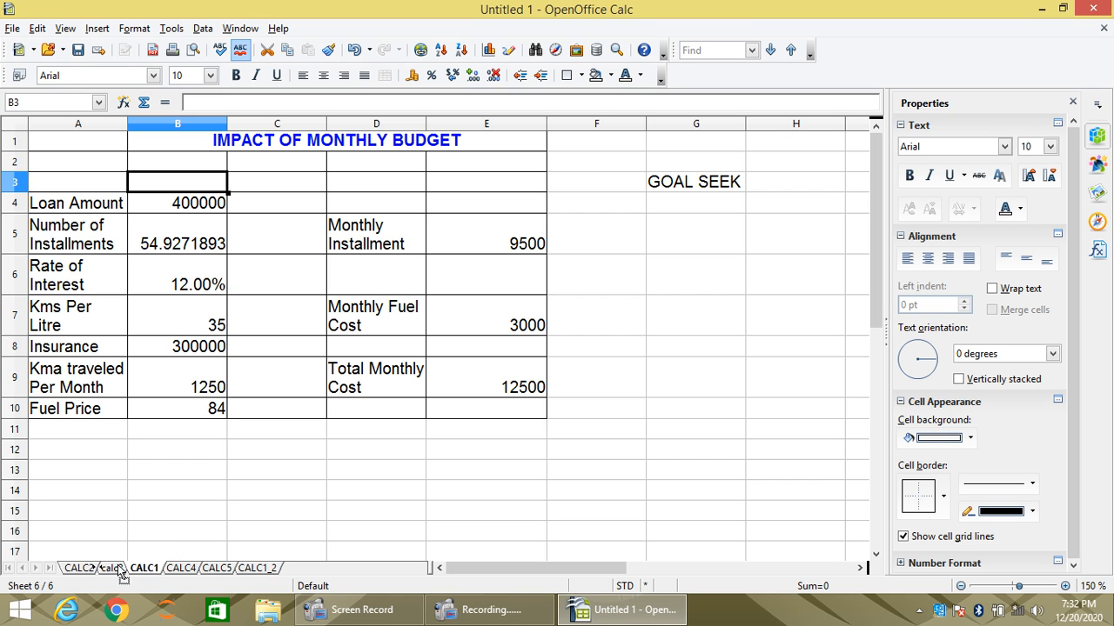
{"action": "left_click_drag", "start_coordinate": [121, 572], "coordinate": [71, 574]}
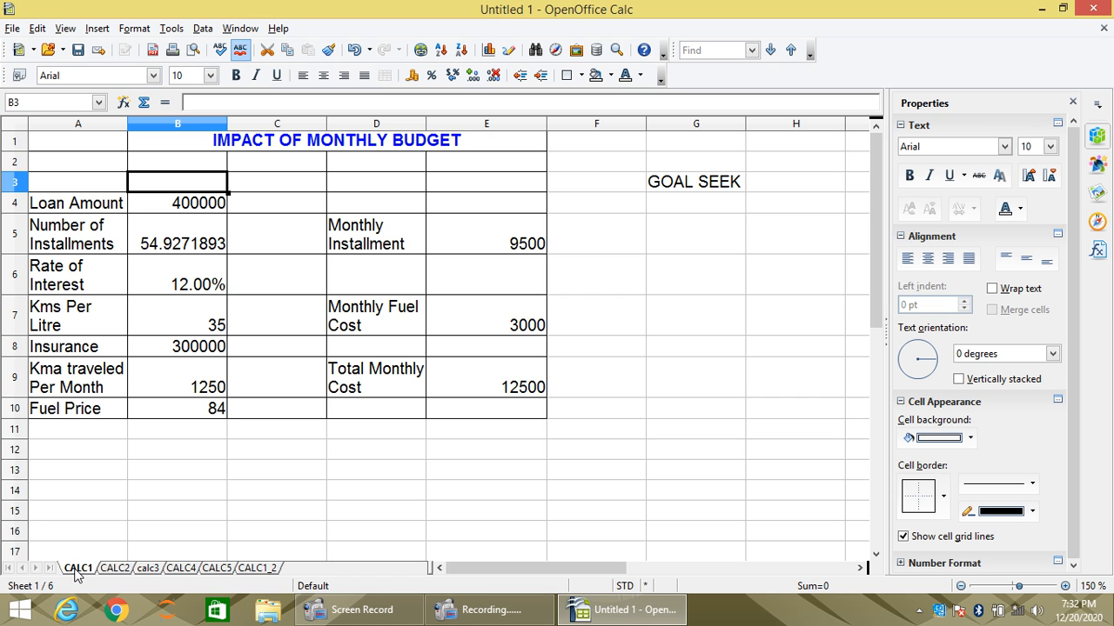
- Delete the copied worksheet CALC1_2 and confirm the deletion
{"action": "right_click", "coordinate": [253, 570]}
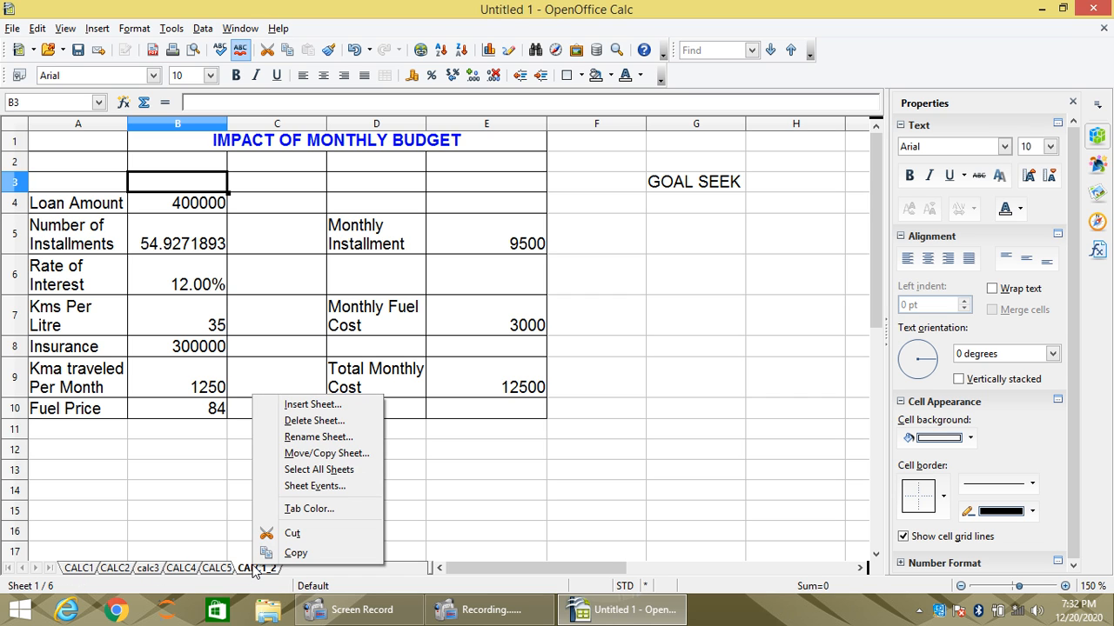
{"action": "left_click", "coordinate": [306, 421]}
{"action": "left_click", "coordinate": [527, 323]}
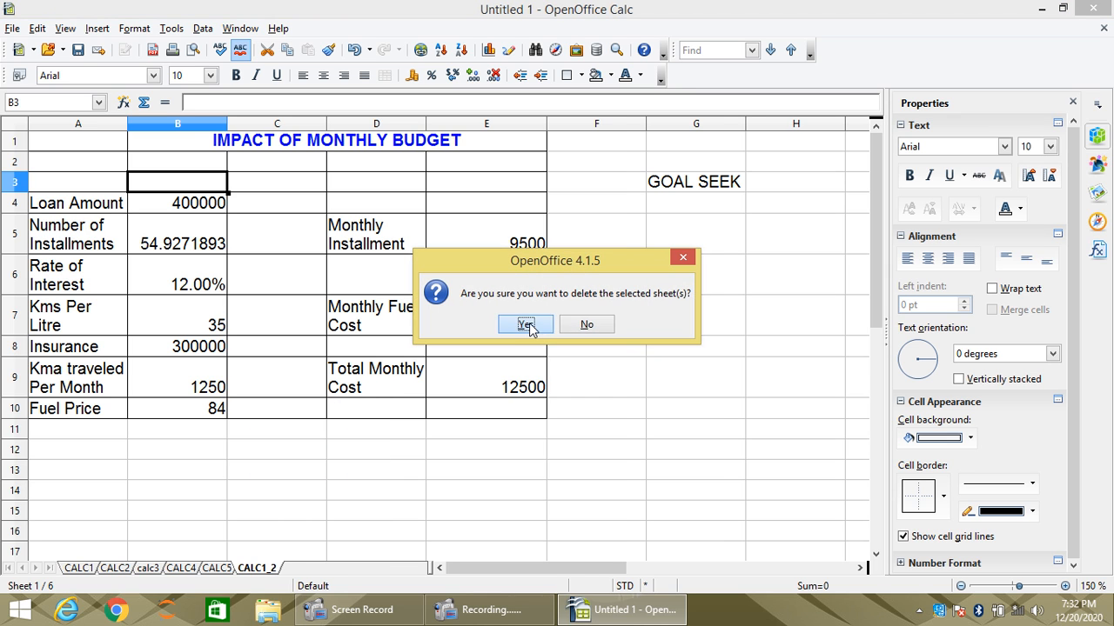
- Examine the monthly budget on CALC1, checking the rate of interest in B6, the monthly installment formula in E5, and cell G5
{"action": "left_click", "coordinate": [78, 568]}
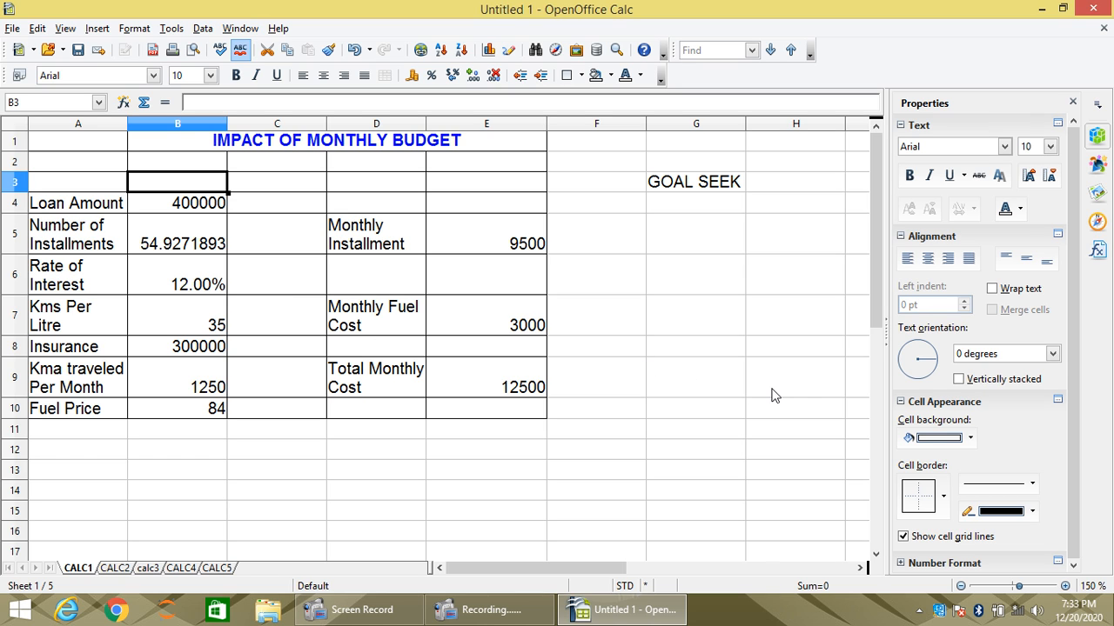
{"action": "left_click", "coordinate": [155, 453]}
{"action": "left_click", "coordinate": [152, 282]}
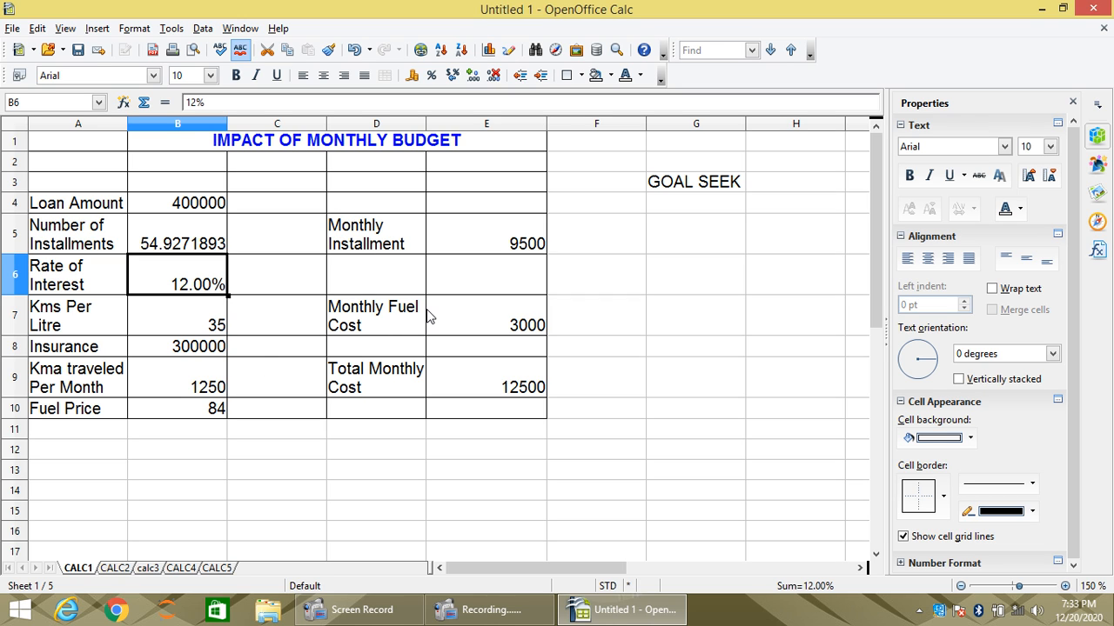
{"action": "left_click", "coordinate": [487, 245]}
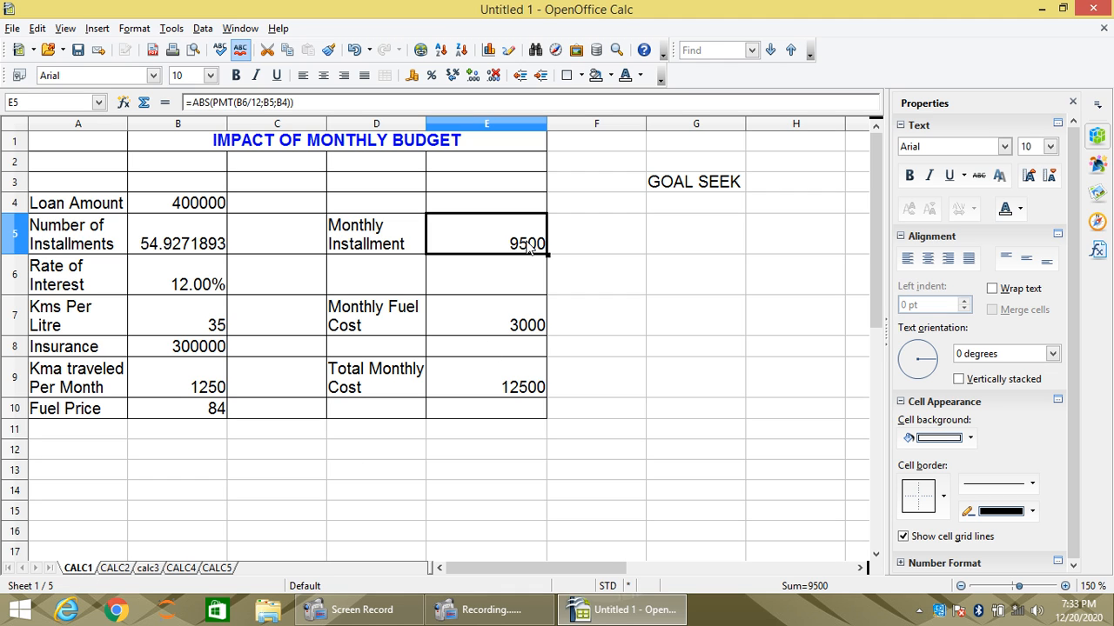
{"action": "left_click", "coordinate": [662, 233]}
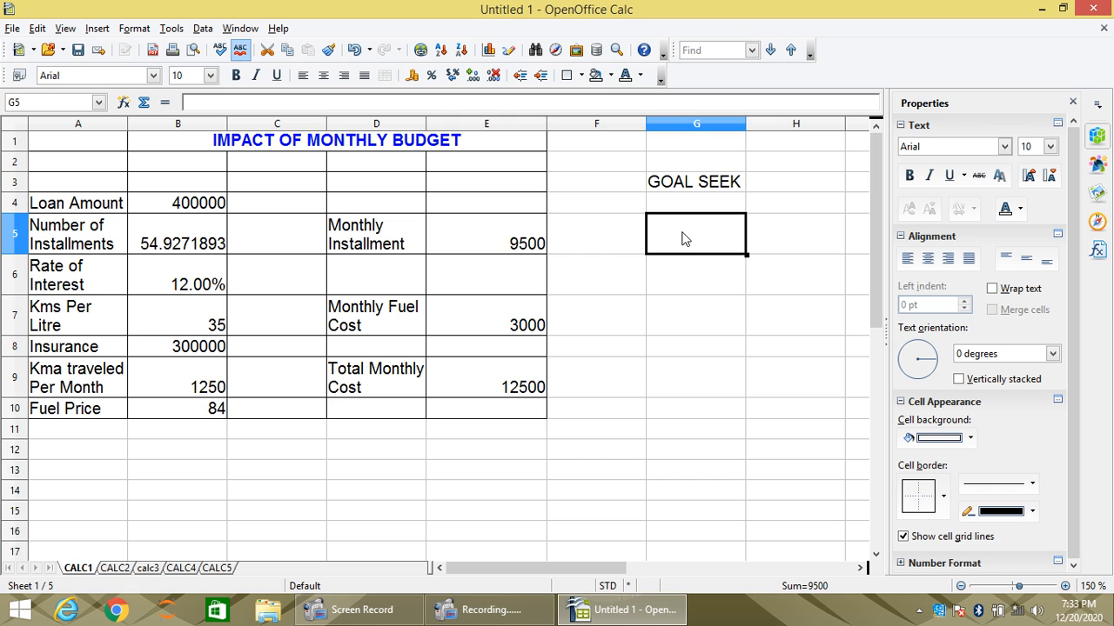
- Enter 5689 in cell G5 under the GOAL SEEK heading and check the cell's reference
{"action": "type", "text": "5689"}
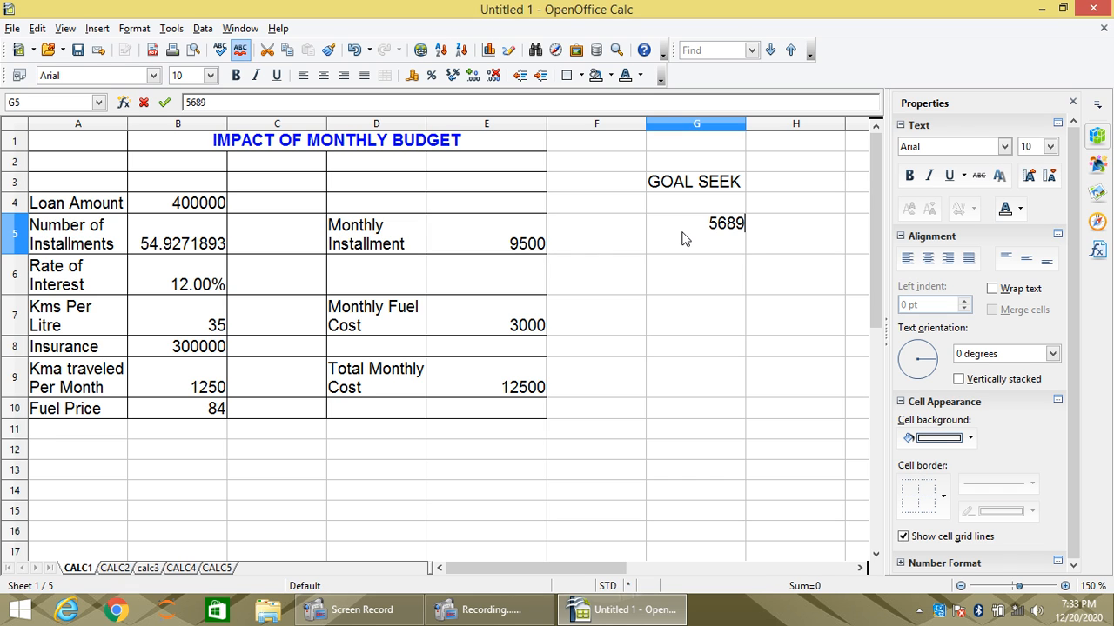
{"action": "key", "text": "Return"}
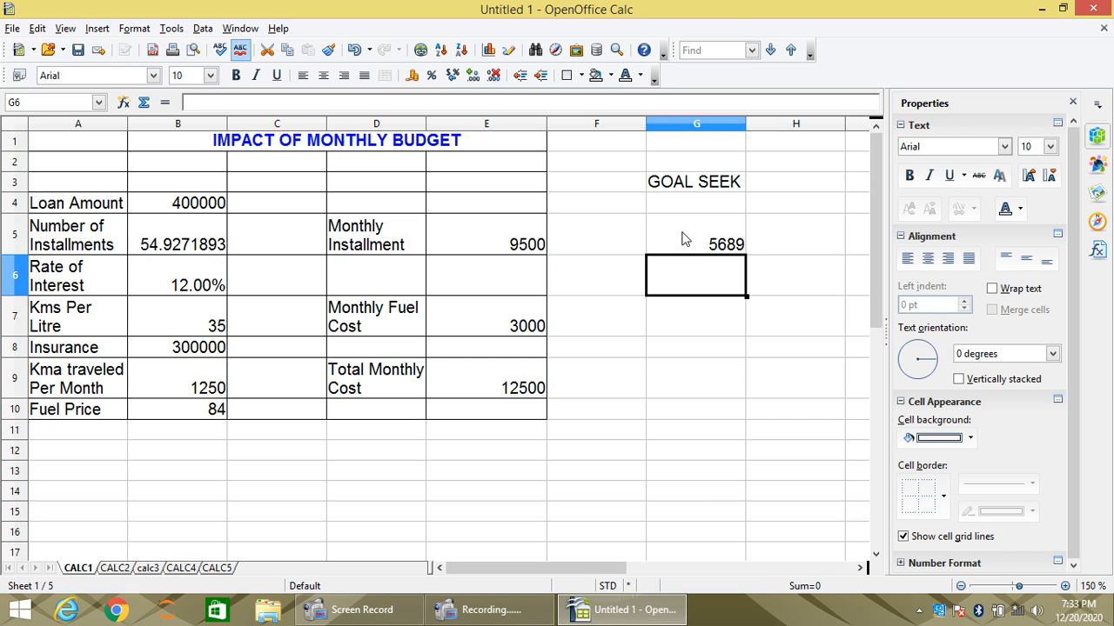
{"action": "left_click", "coordinate": [683, 238]}
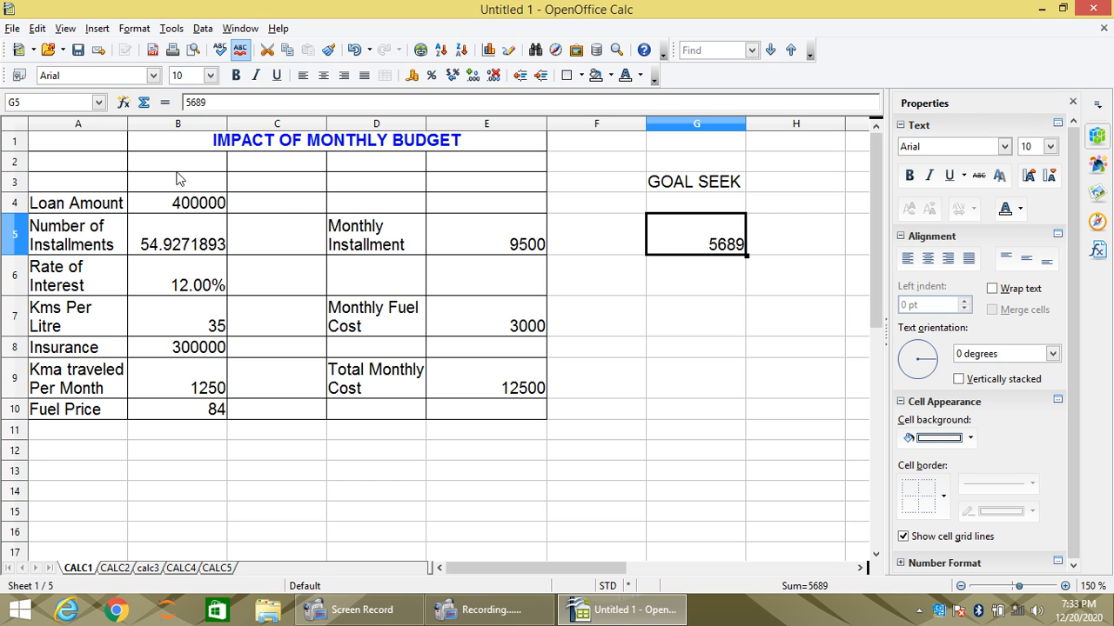
{"action": "left_click", "coordinate": [27, 101]}
{"action": "left_click", "coordinate": [704, 412]}
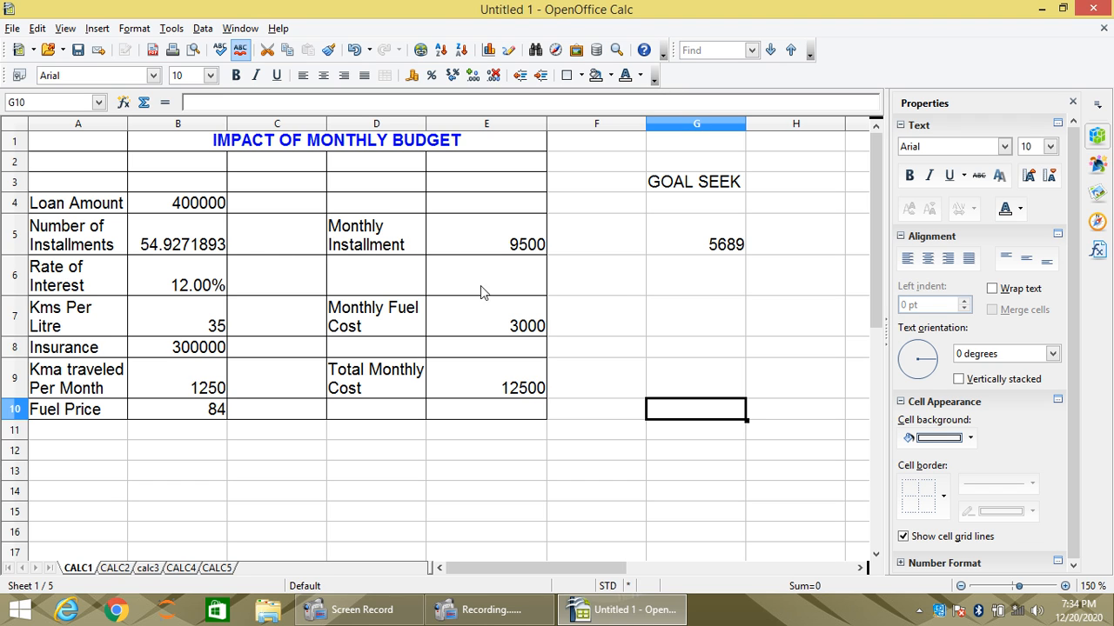
{"action": "left_click", "coordinate": [677, 244]}
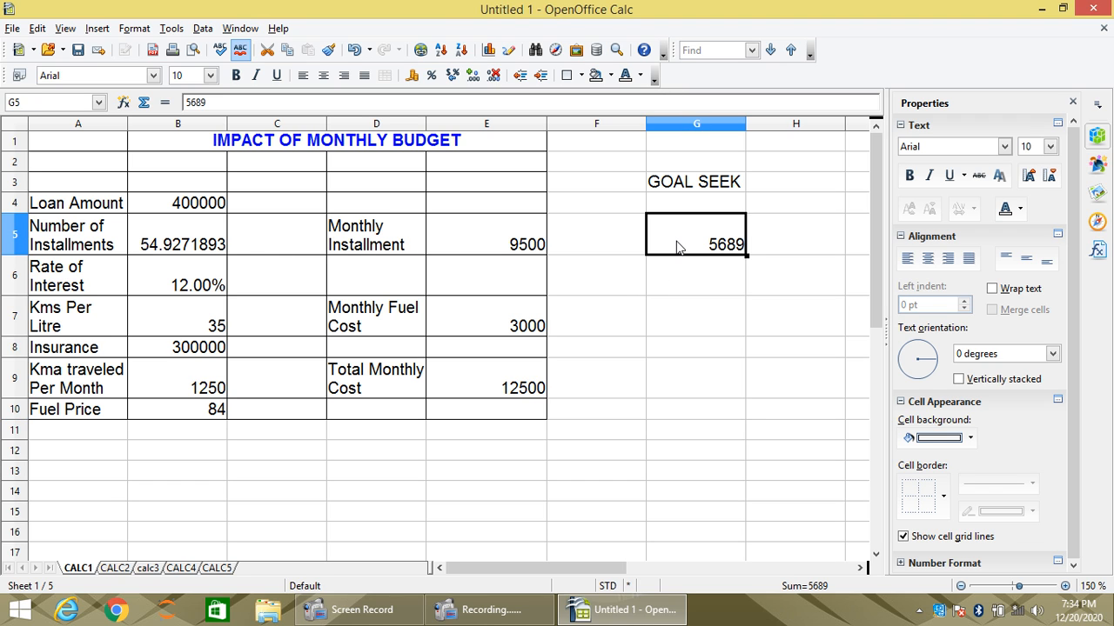
- On the CALC2 sheet, enter 10 in cell C5 and check the cell's reference
{"action": "left_click", "coordinate": [114, 568]}
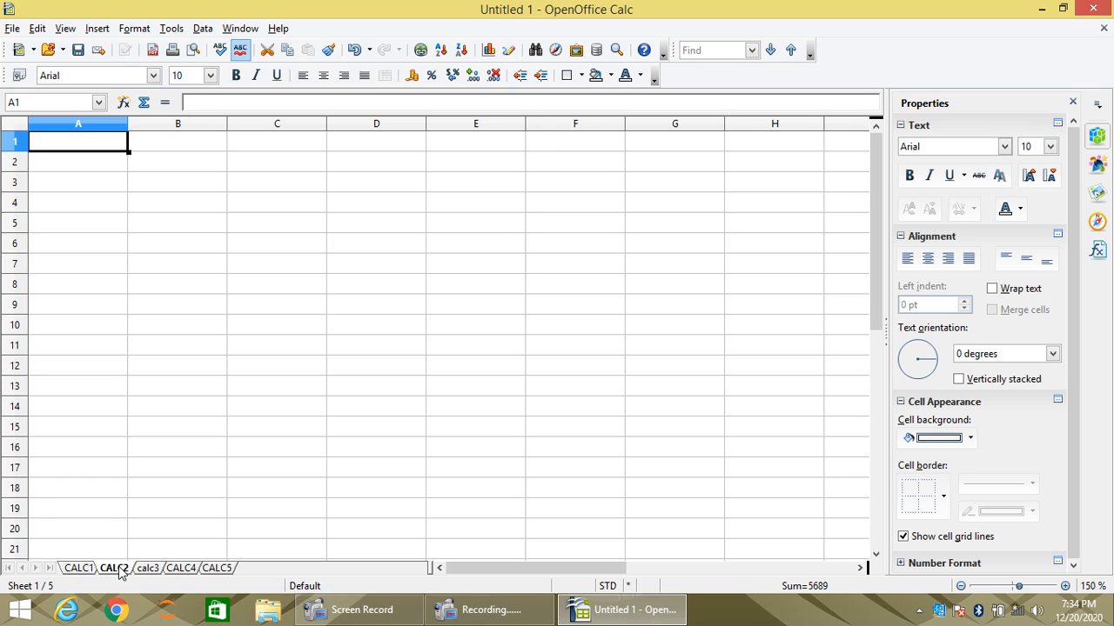
{"action": "left_click", "coordinate": [292, 230]}
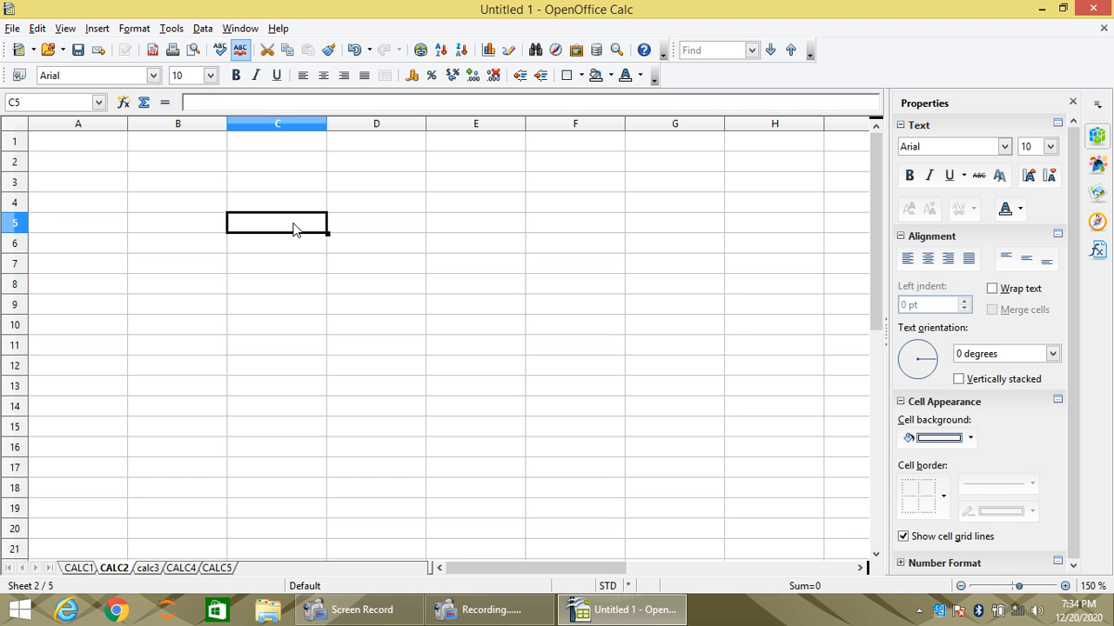
{"action": "type", "text": "10"}
{"action": "key", "text": "Return"}
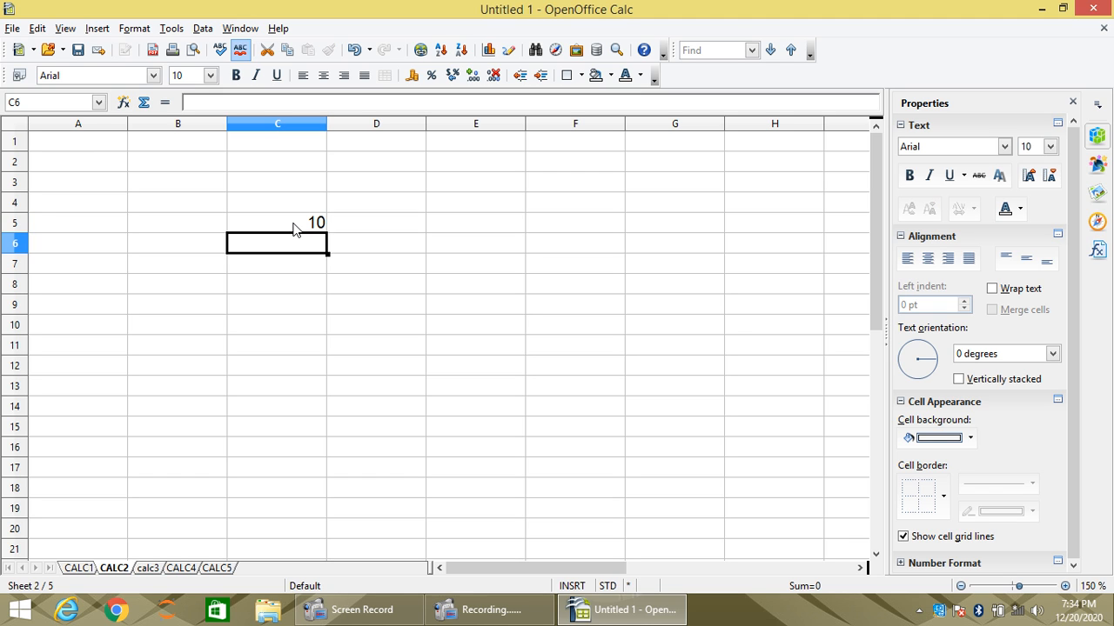
{"action": "left_click", "coordinate": [289, 228]}
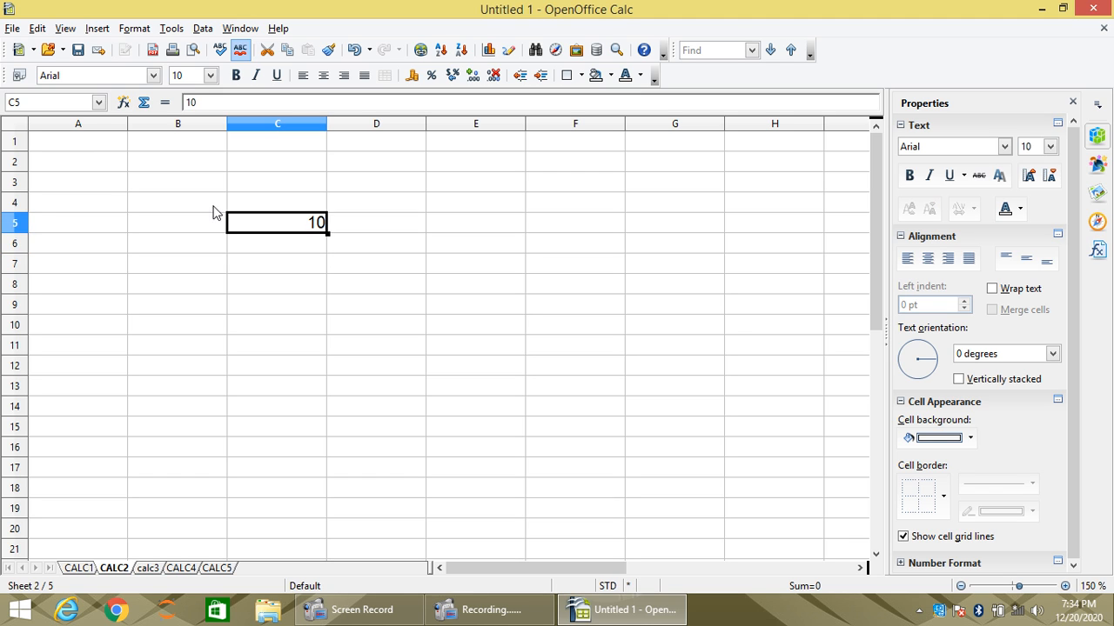
{"action": "left_click_drag", "start_coordinate": [24, 103], "coordinate": [13, 104]}
{"action": "left_click", "coordinate": [298, 259]}
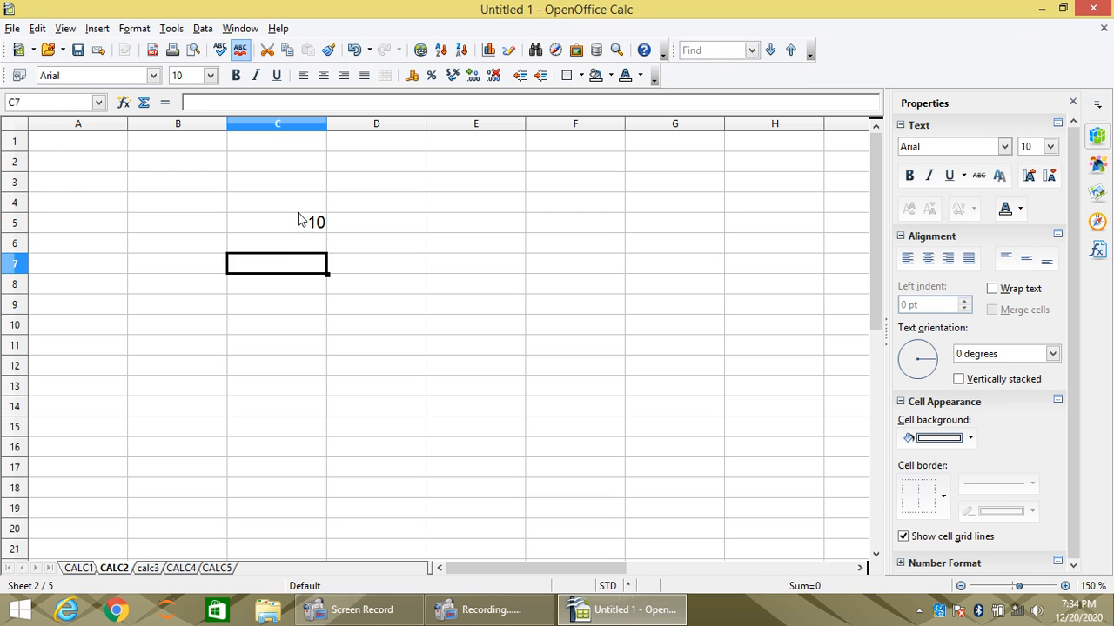
{"action": "left_click", "coordinate": [298, 207]}
{"action": "left_click", "coordinate": [289, 225]}
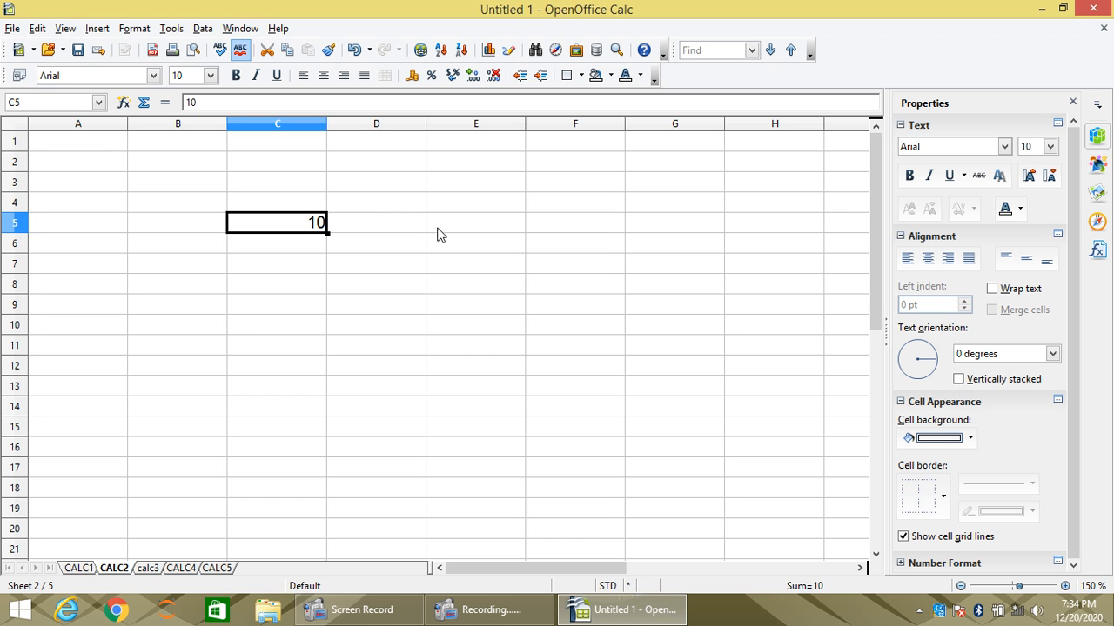
- Enter 20 in cell E4 of the CALC2 sheet
{"action": "left_click", "coordinate": [460, 207]}
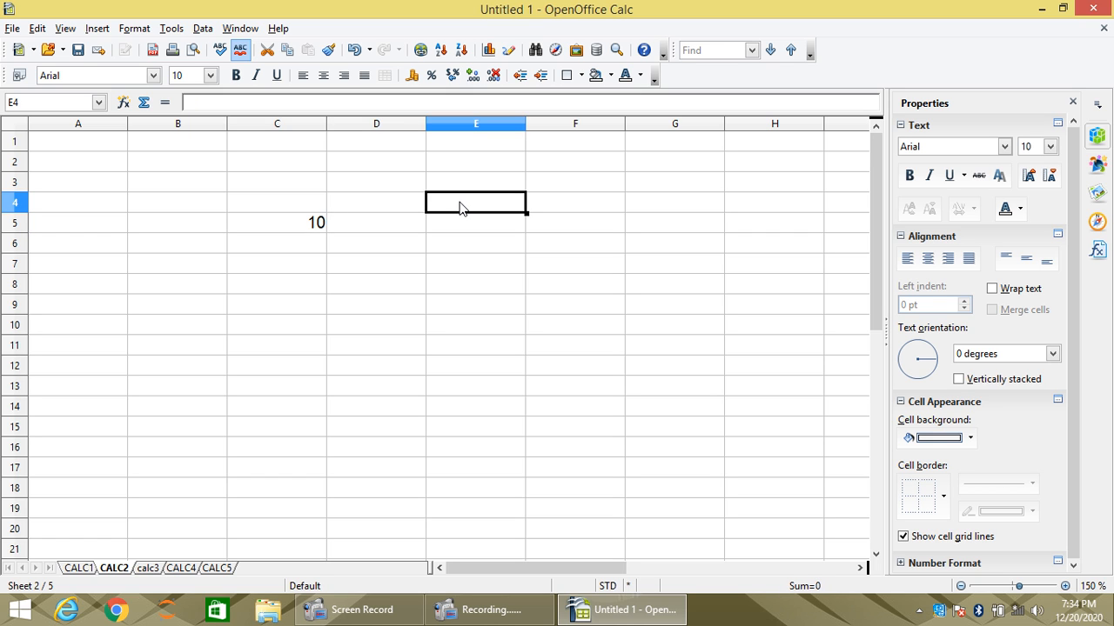
{"action": "type", "text": "20"}
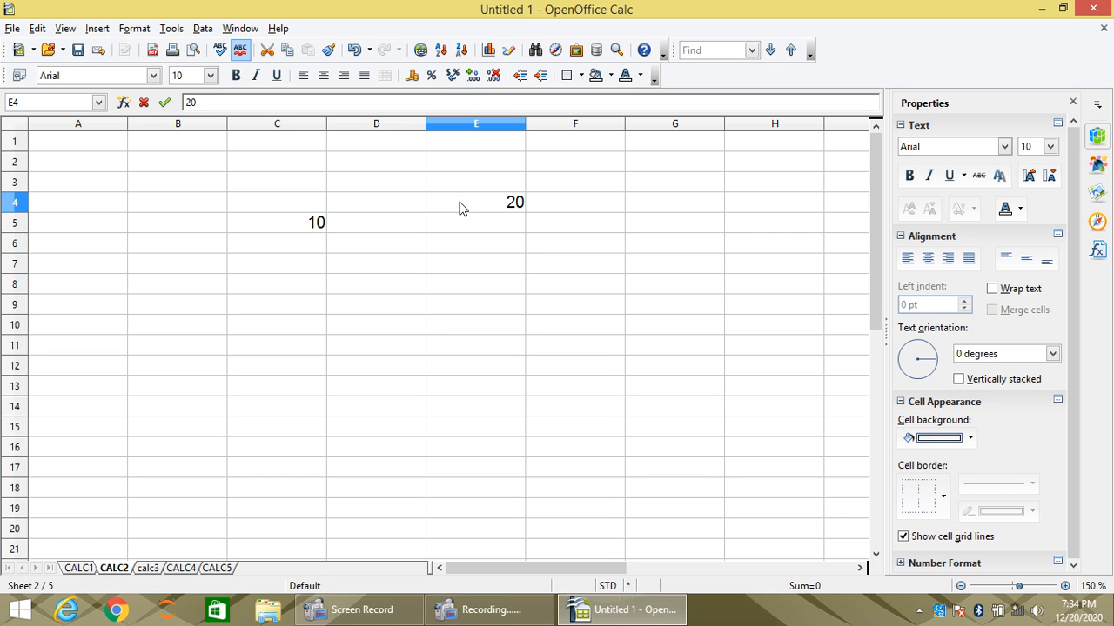
{"action": "key", "text": "Return"}
{"action": "key", "text": "Return"}
{"action": "key", "text": "Return"}
{"action": "key", "text": "Return"}
{"action": "key", "text": "Return"}
{"action": "key", "text": "Return"}
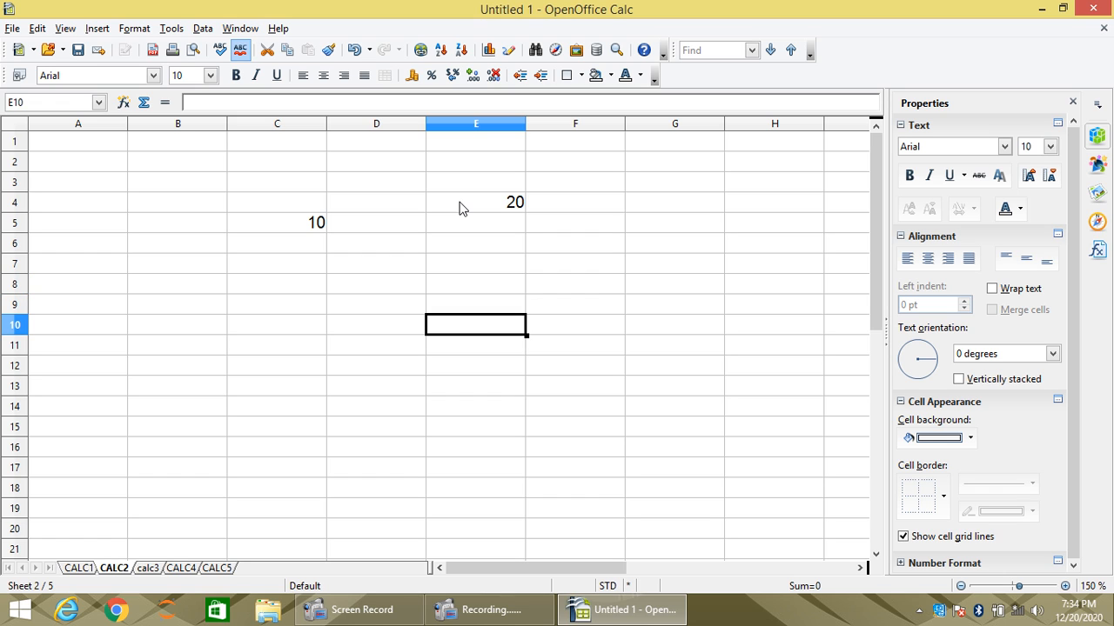
- Add the values by reference with the formula =C5+E4 in cell E10, and check the stored formula
{"action": "type", "text": "="}
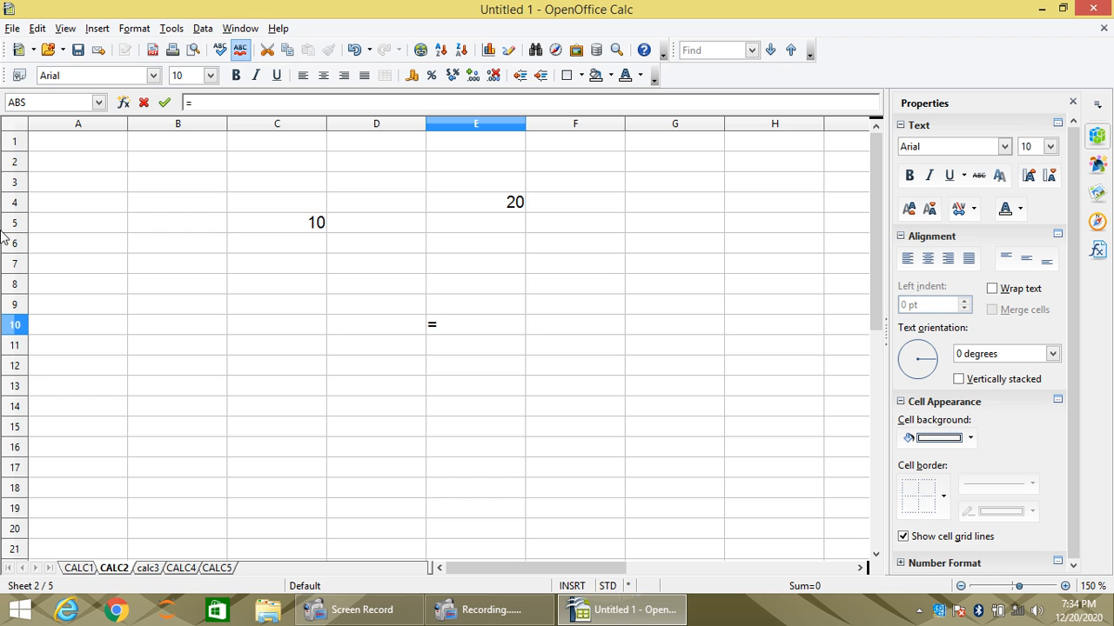
{"action": "type", "text": "C5+"}
{"action": "type", "text": "E4"}
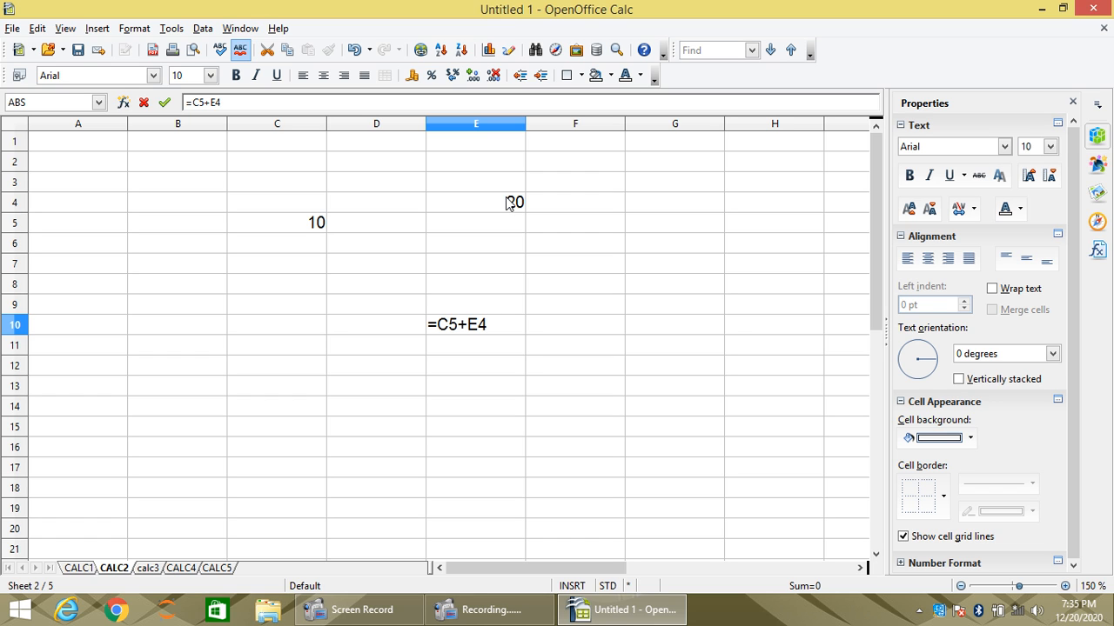
{"action": "key", "text": "Return"}
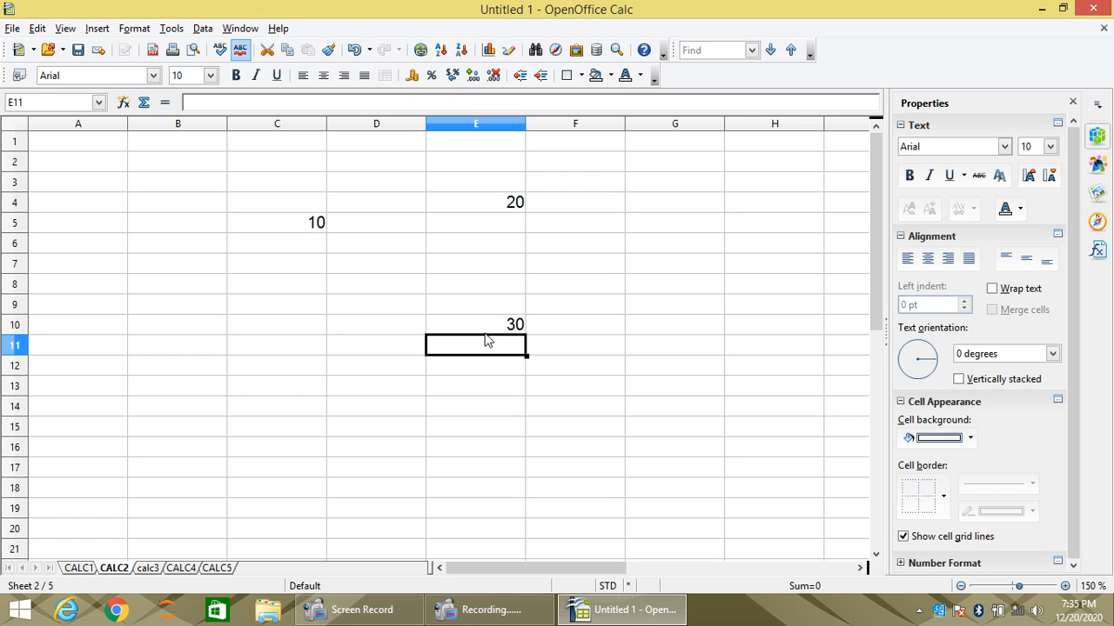
{"action": "left_click", "coordinate": [483, 328]}
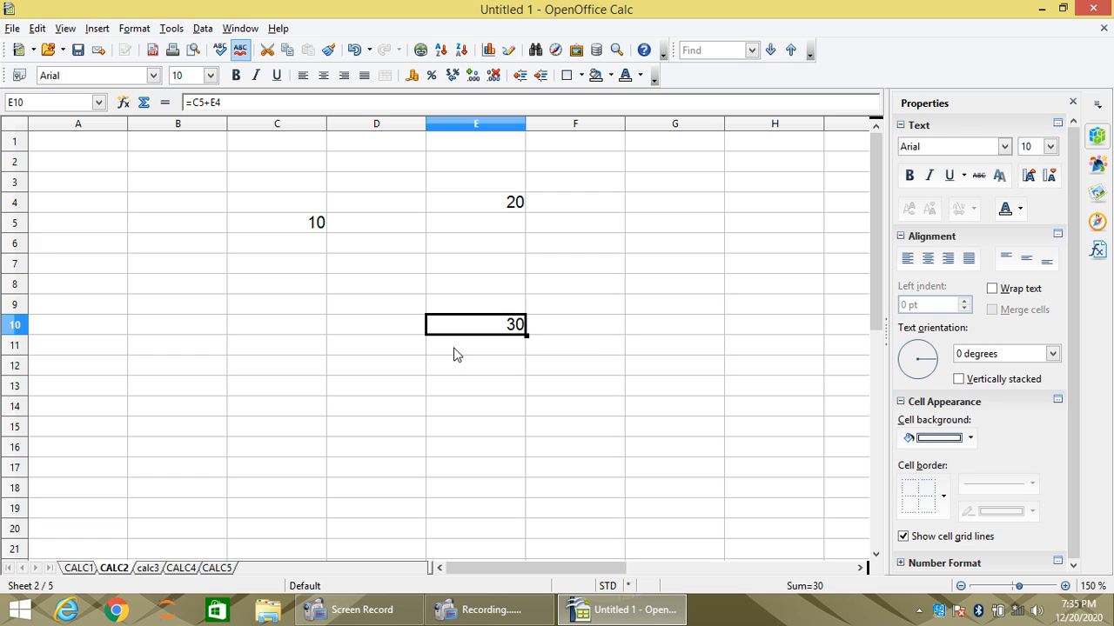
- Change the referenced values to 40 in cell C5 and 80 in cell E4
{"action": "left_click", "coordinate": [297, 229]}
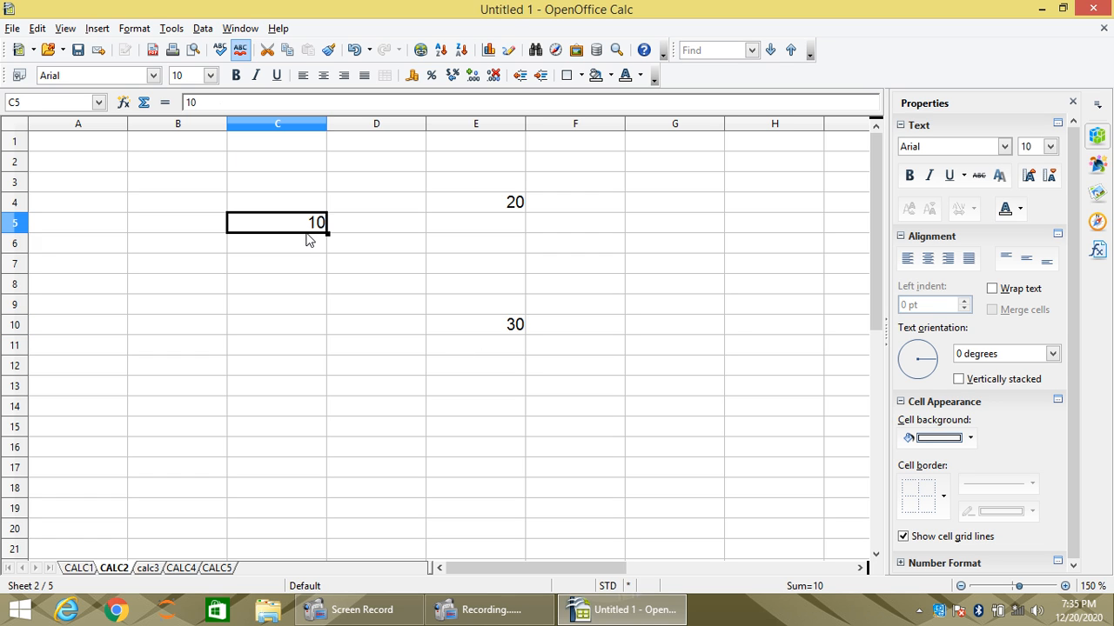
{"action": "type", "text": "40"}
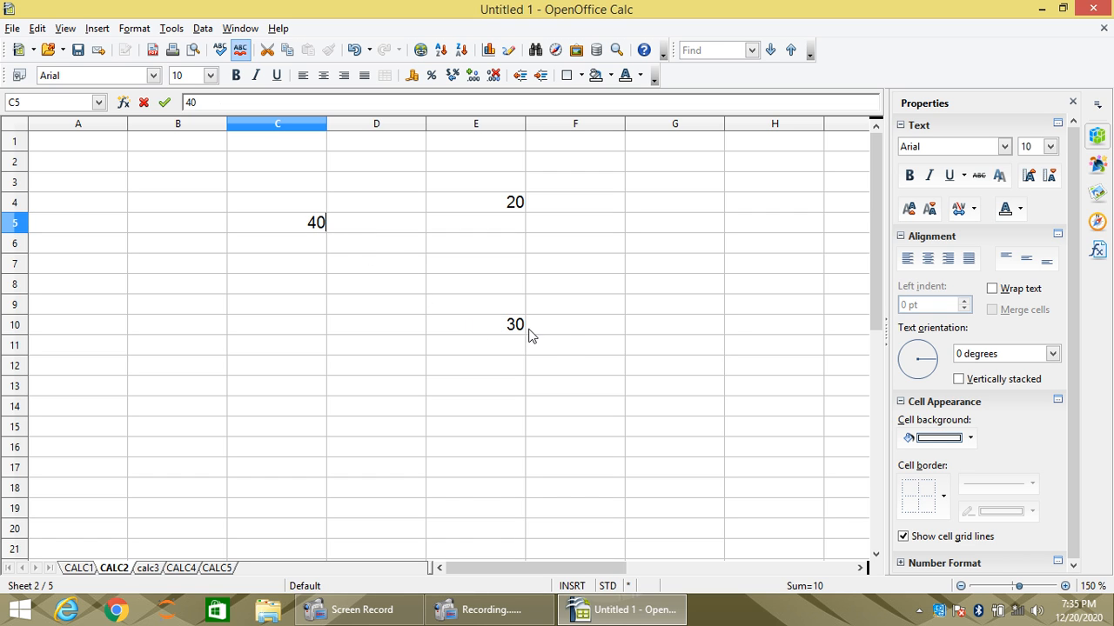
{"action": "key", "text": "Return"}
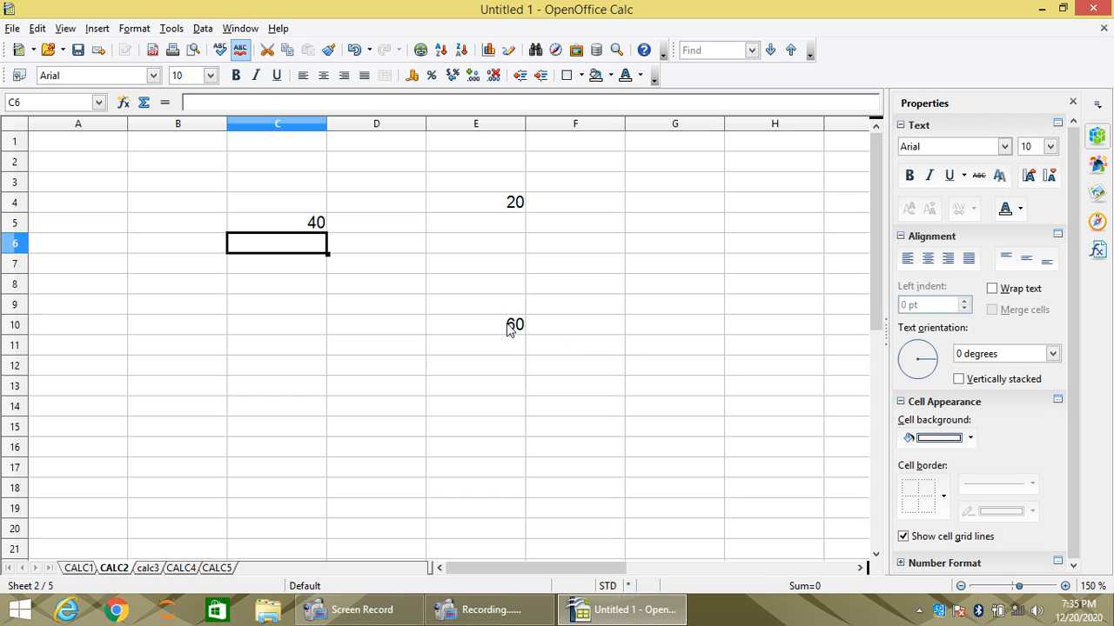
{"action": "left_click", "coordinate": [515, 202]}
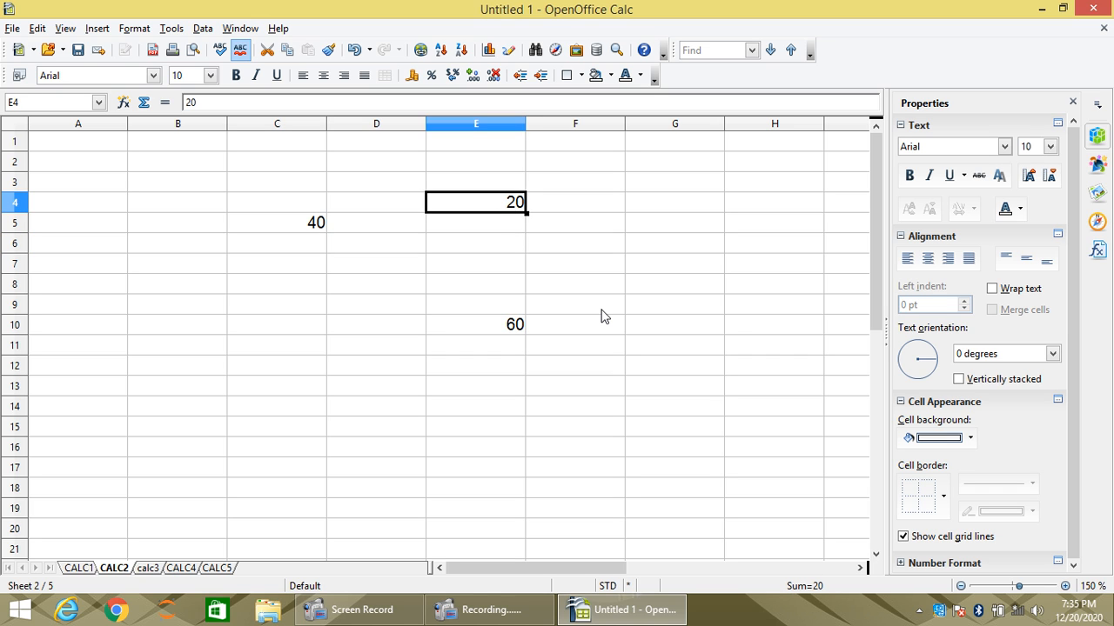
{"action": "type", "text": "80"}
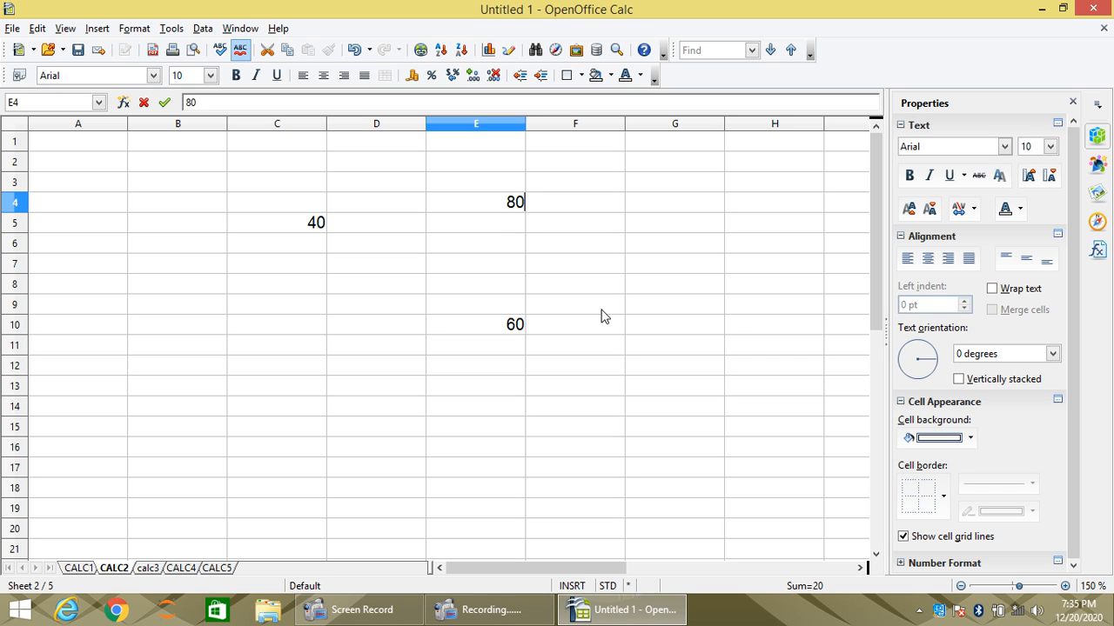
{"action": "key", "text": "Return"}
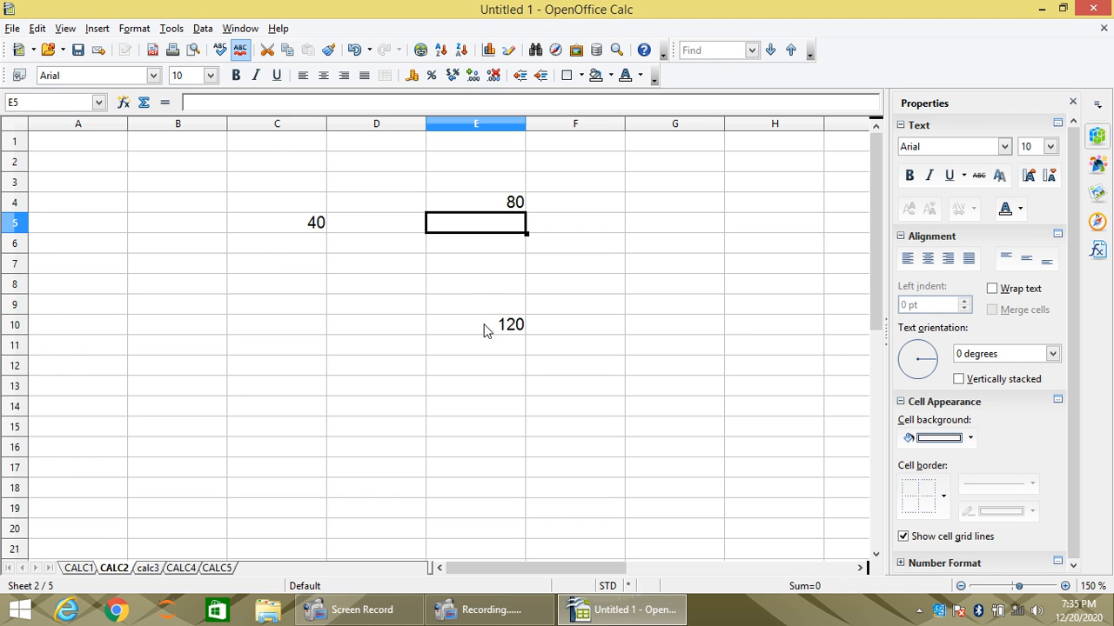
- Examine the formula in cell E10 and the two cells it references, C5 and E4
{"action": "left_click", "coordinate": [485, 329]}
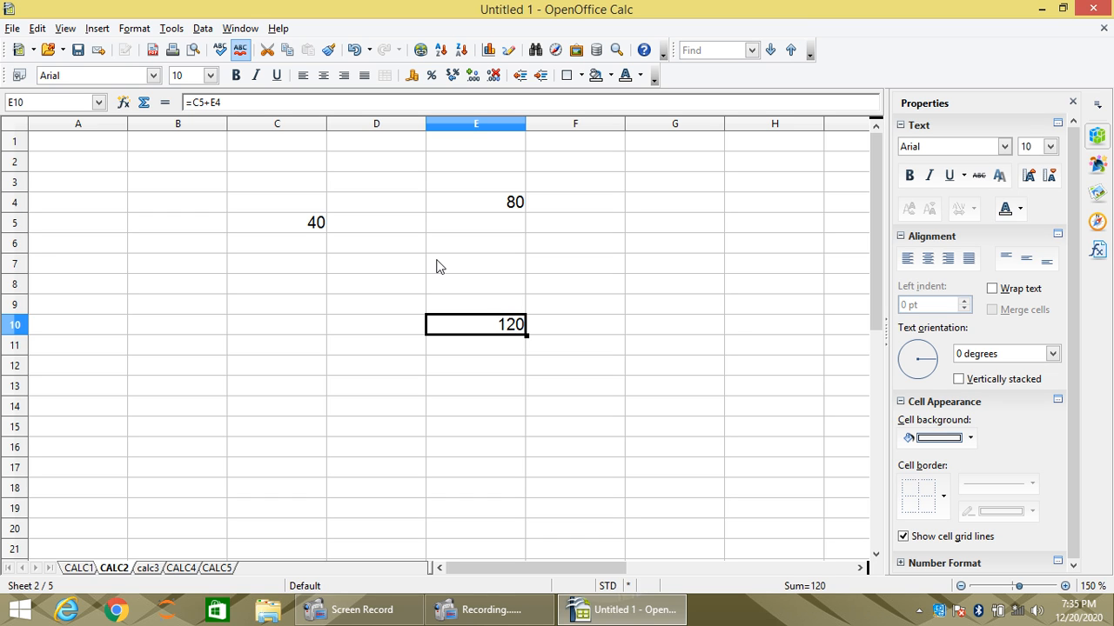
{"action": "left_click", "coordinate": [480, 203]}
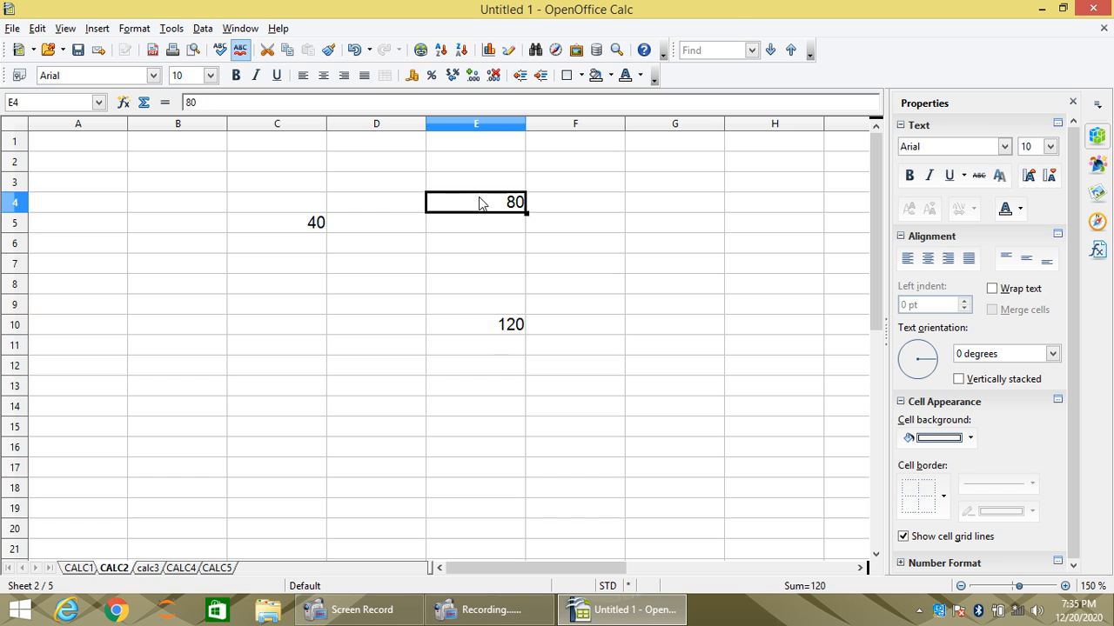
{"action": "left_click", "coordinate": [298, 223]}
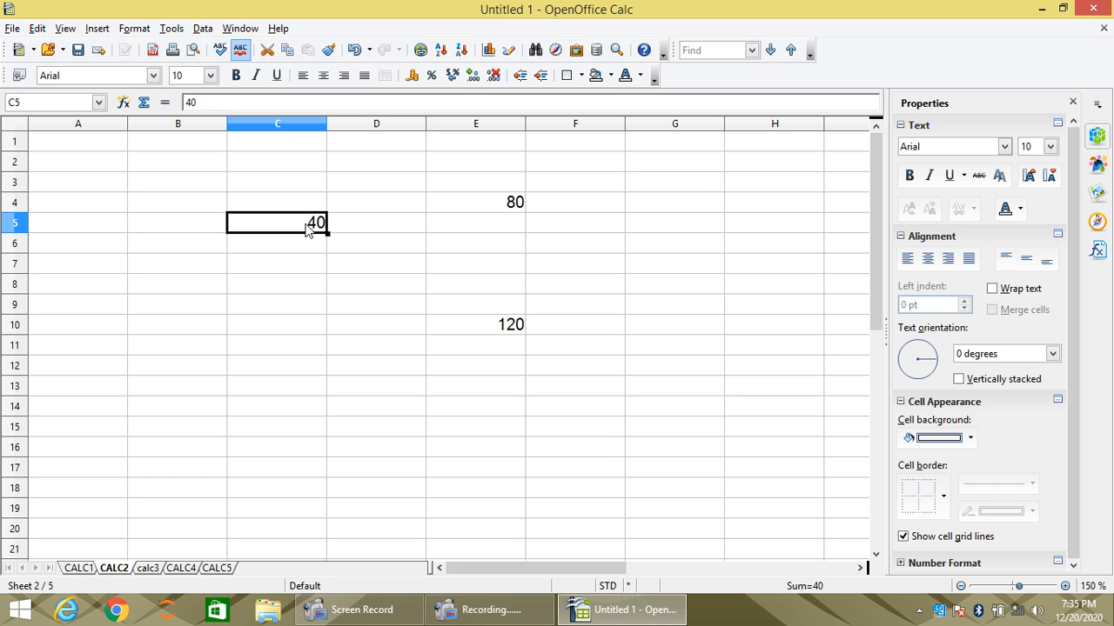
{"action": "left_click", "coordinate": [500, 329]}
{"action": "double_click", "coordinate": [501, 328]}
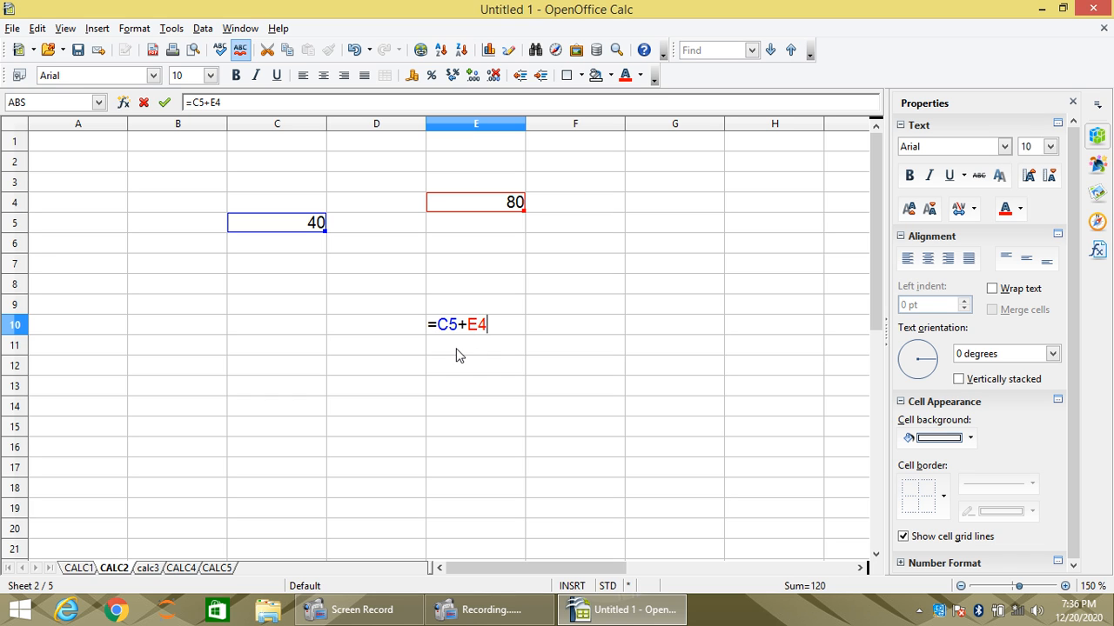
{"action": "key", "text": "Return"}
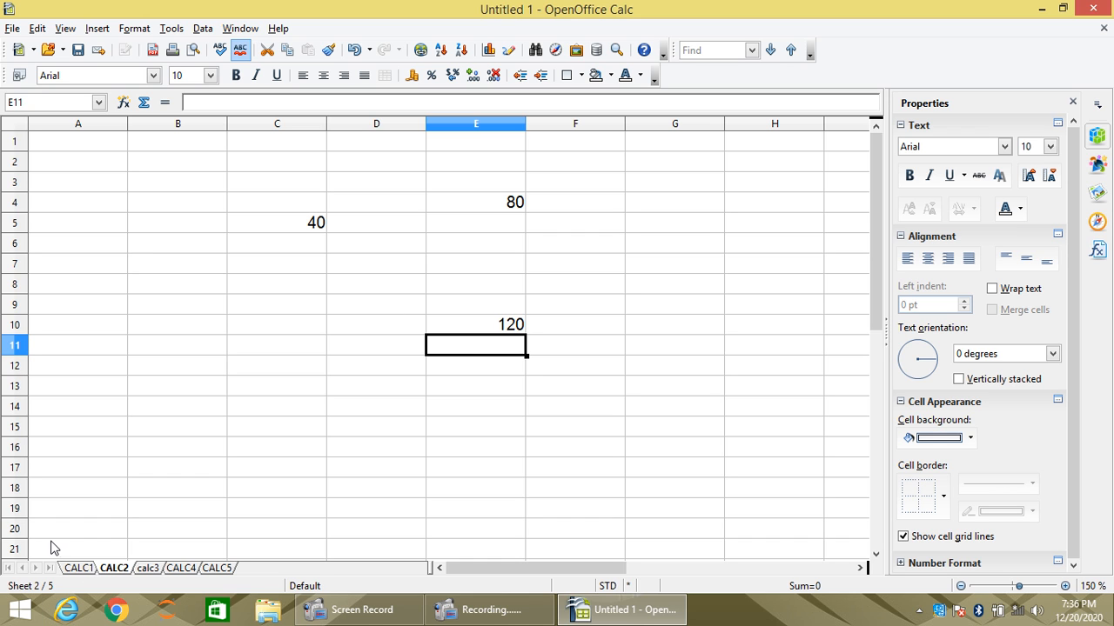
- On the CALC1 sheet, enter the formula =G5+10 in cell G12 and check it
{"action": "left_click", "coordinate": [77, 569]}
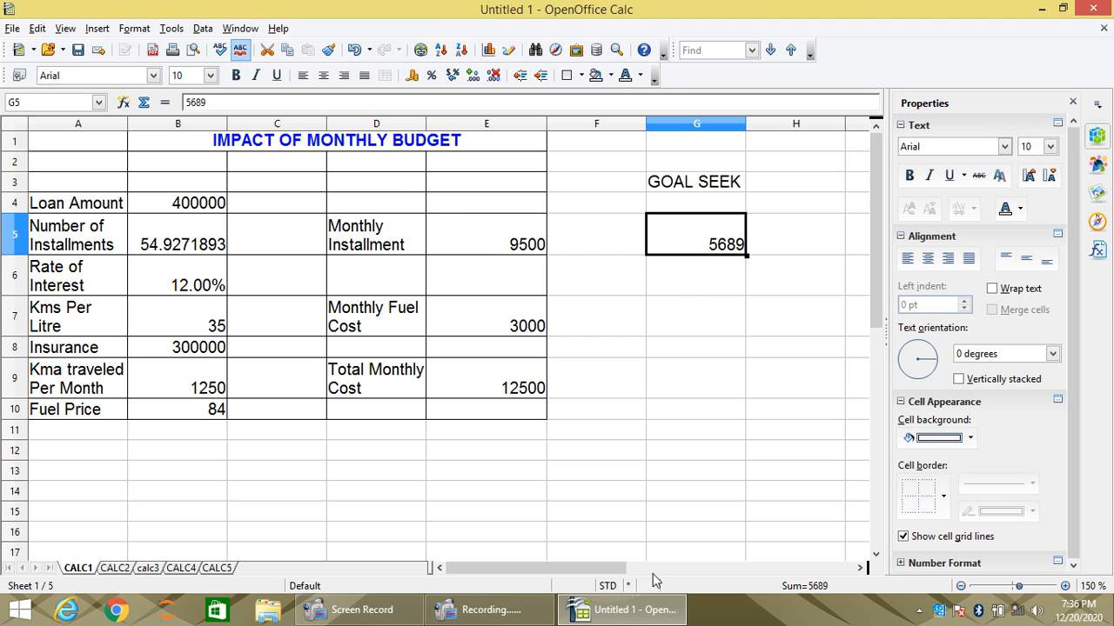
{"action": "left_click", "coordinate": [677, 455]}
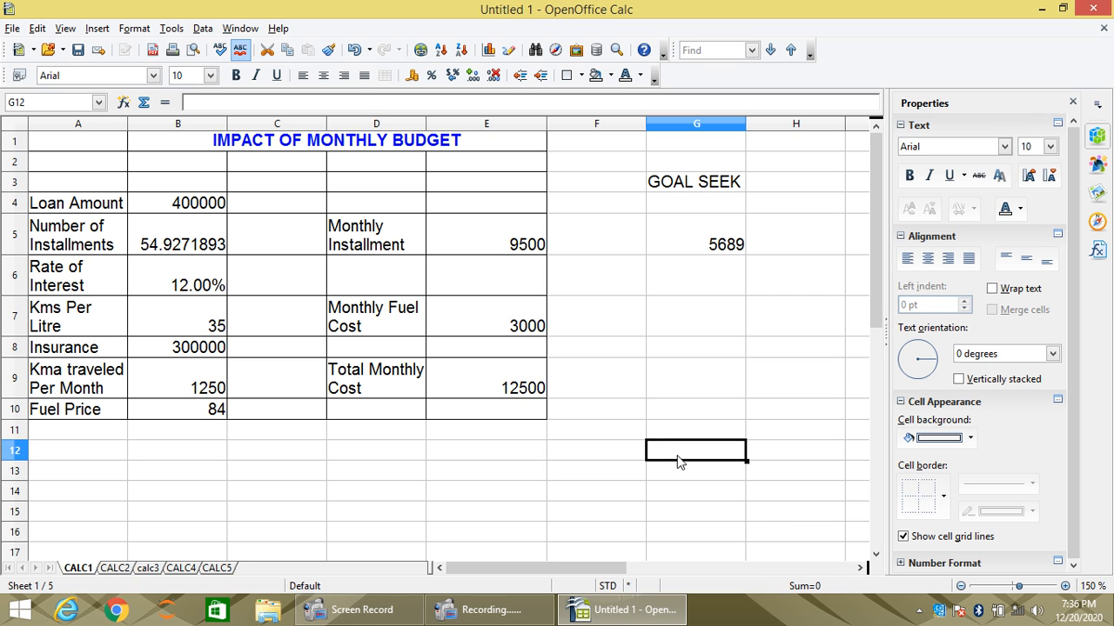
{"action": "type", "text": "="}
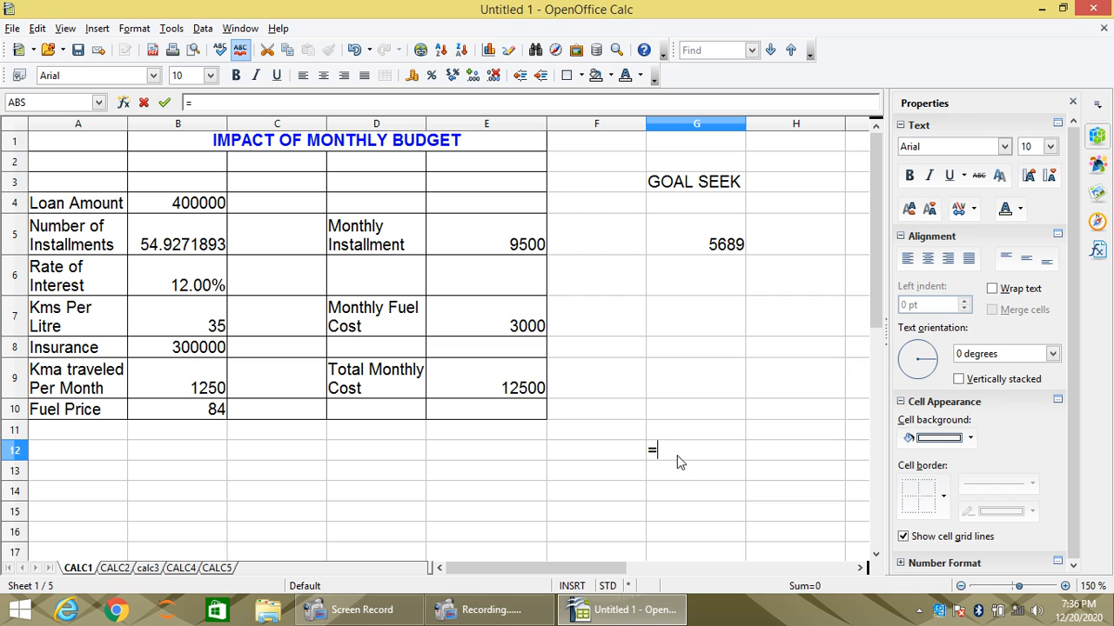
{"action": "type", "text": "G5+10"}
{"action": "key", "text": "Return"}
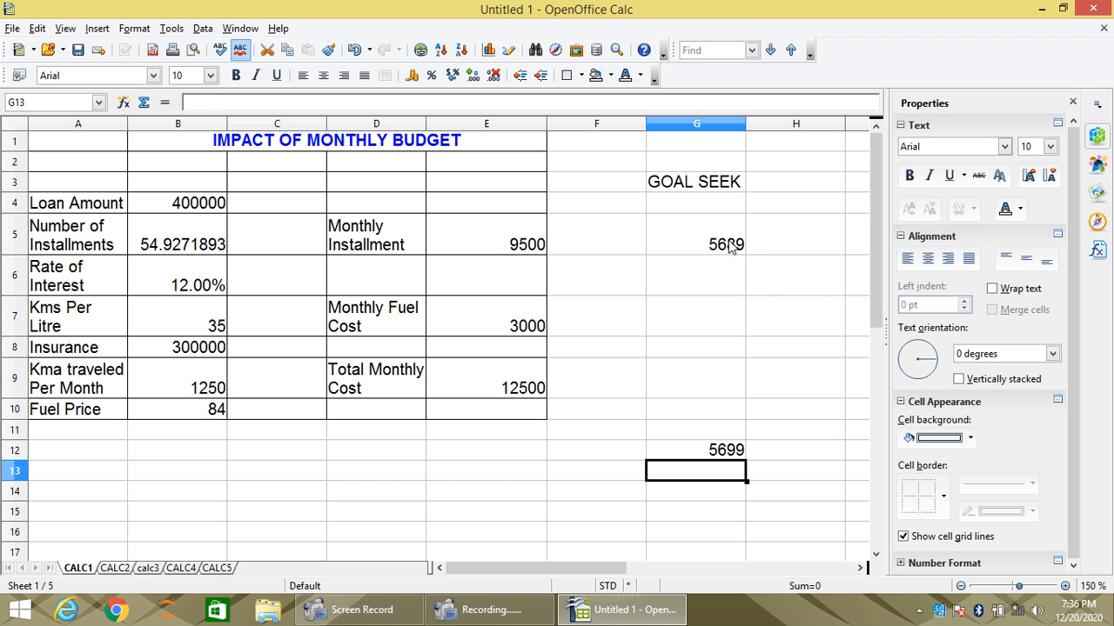
{"action": "left_click", "coordinate": [712, 454]}
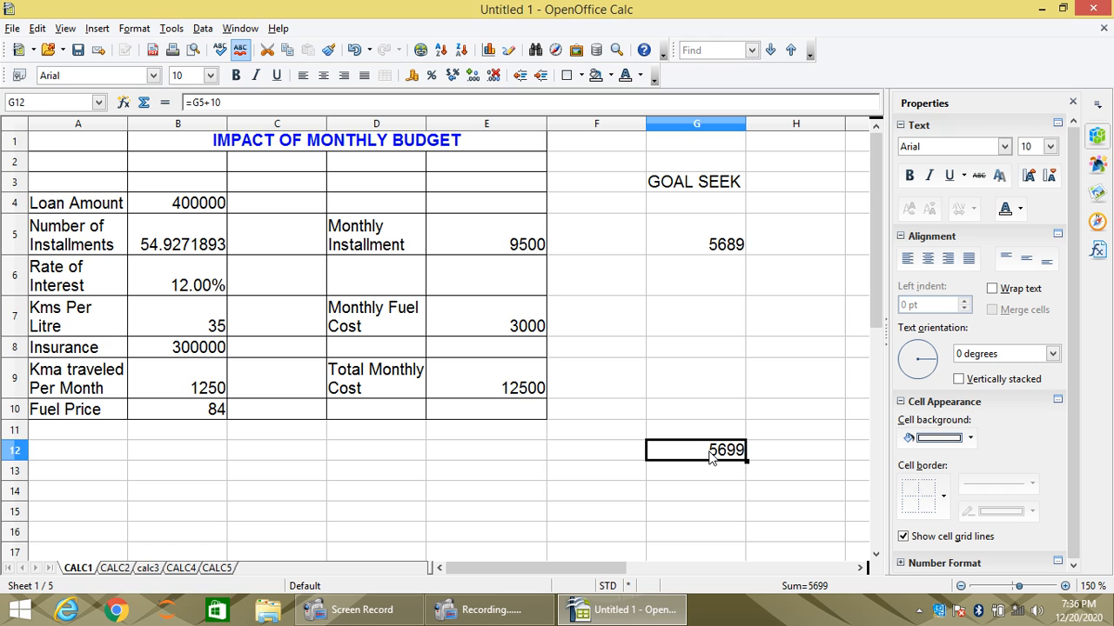
- On the CALC2 sheet, start a formula in cell B11, try a plain G5 reference, and clear it back to the equals sign
{"action": "left_click", "coordinate": [115, 568]}
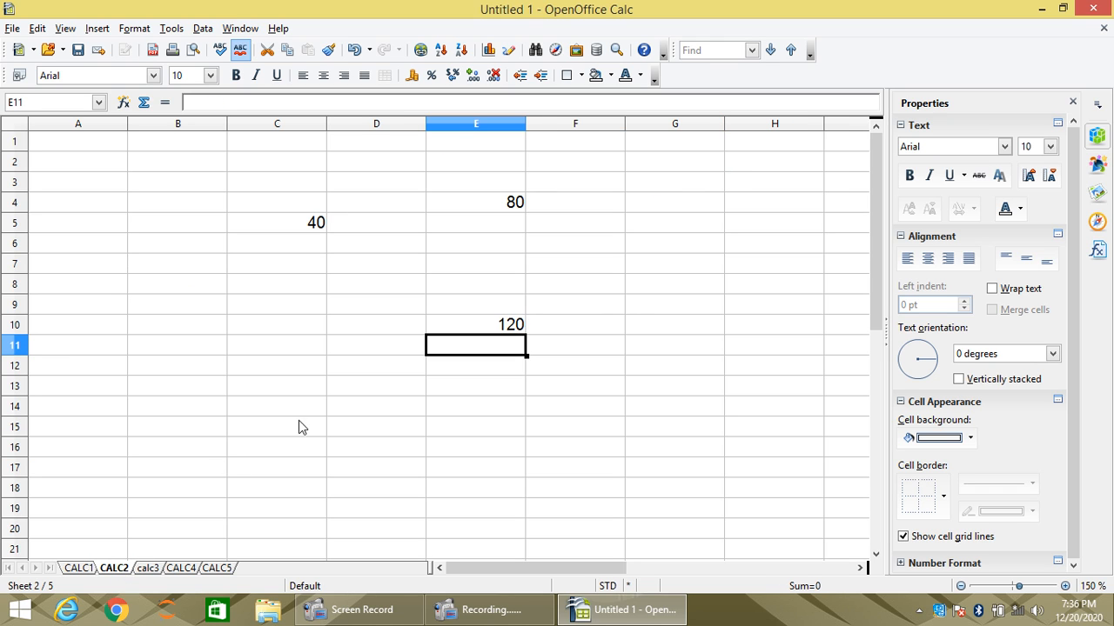
{"action": "left_click", "coordinate": [213, 353]}
{"action": "type", "text": "=G5"}
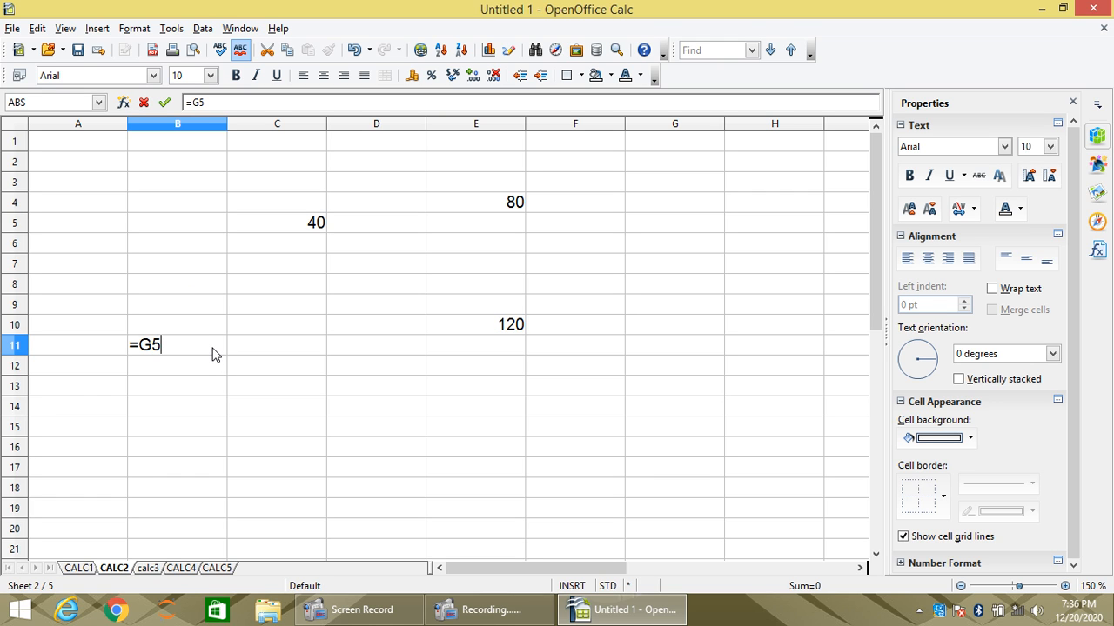
{"action": "left_click", "coordinate": [80, 568]}
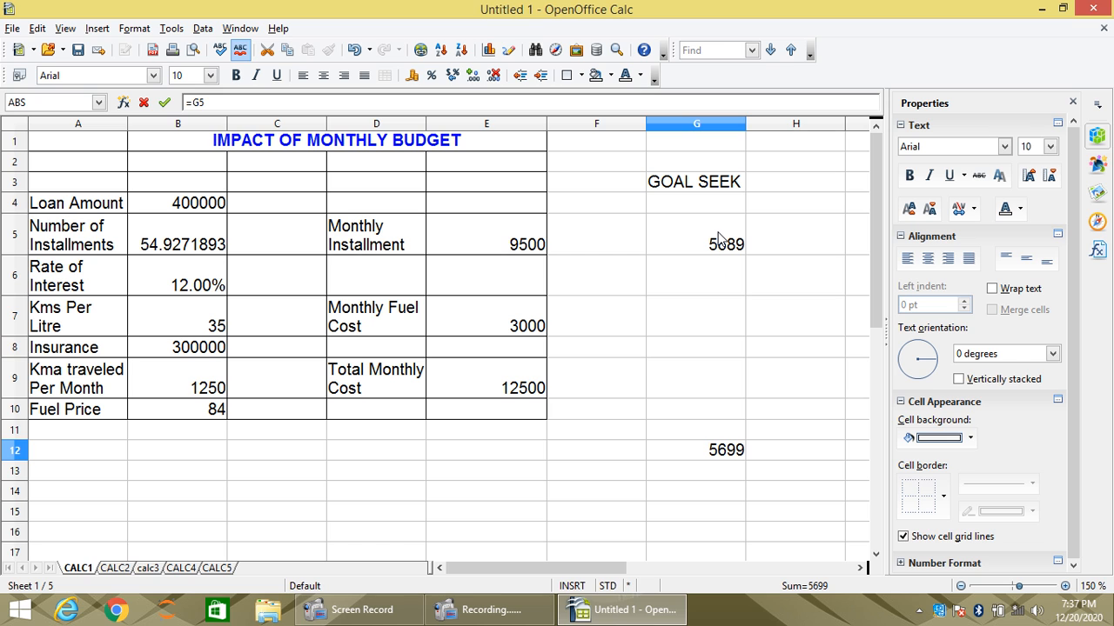
{"action": "left_click", "coordinate": [112, 571]}
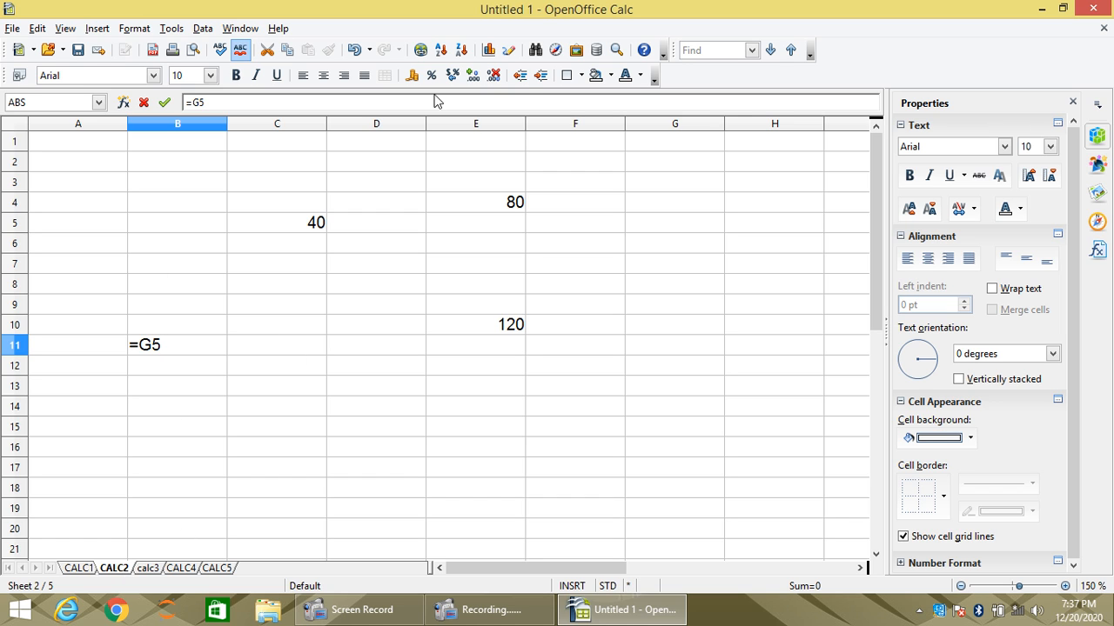
{"action": "left_click", "coordinate": [681, 228]}
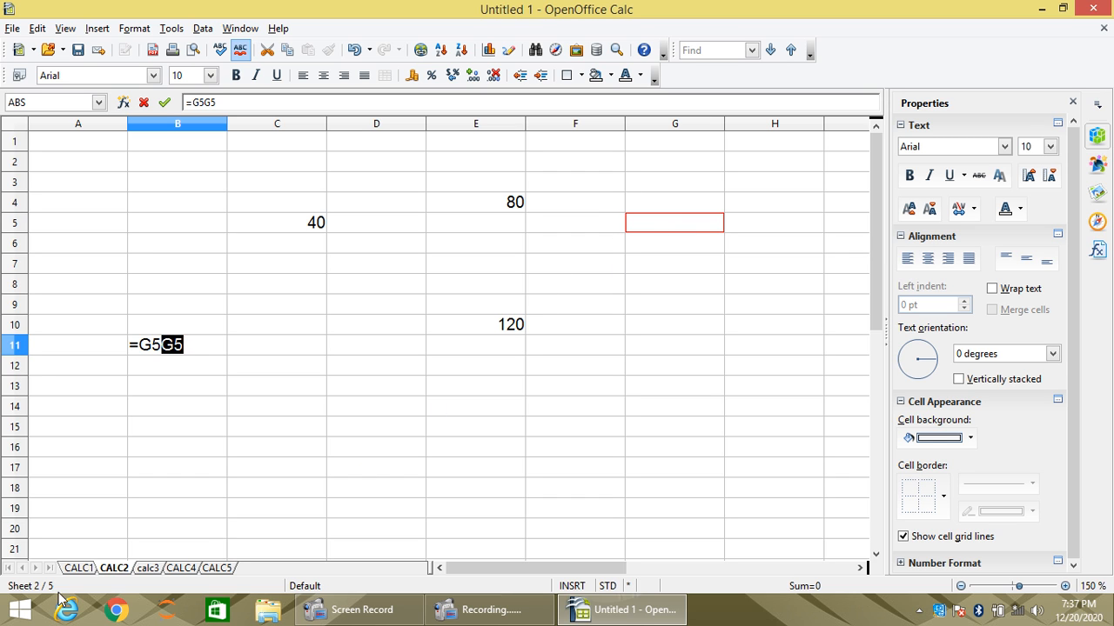
{"action": "left_click", "coordinate": [77, 568]}
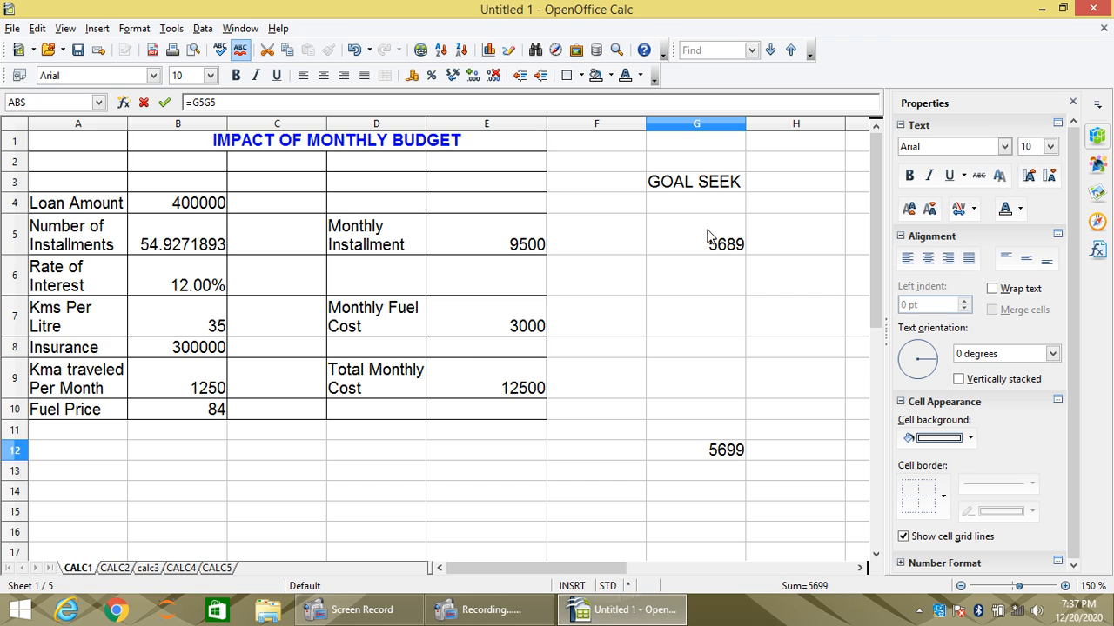
{"action": "left_click", "coordinate": [127, 569]}
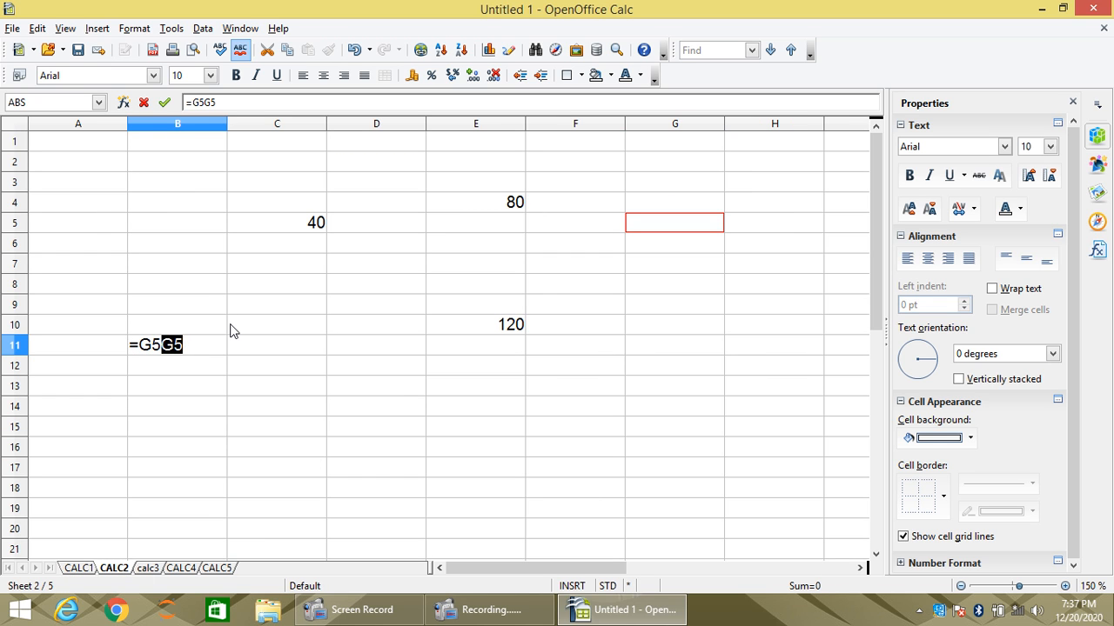
{"action": "key", "text": "BackSpace"}
{"action": "key", "text": "BackSpace"}
{"action": "key", "text": "BackSpace"}
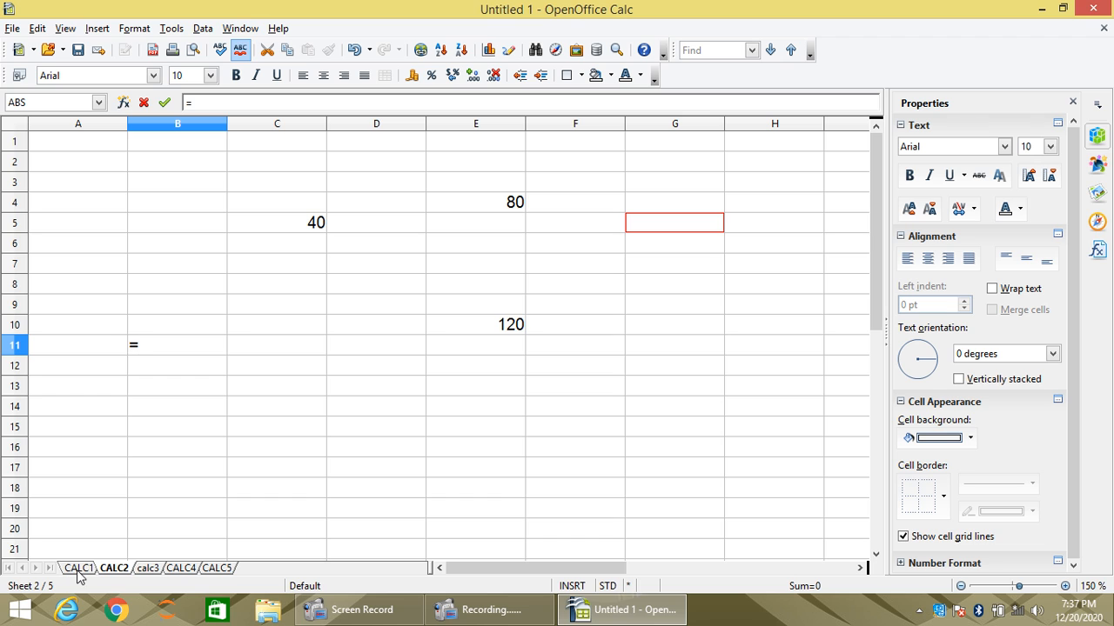
- Complete the formula in cell B11 as =CALC1.G5+C5 to add the CALC1 value to cell C5
{"action": "type", "text": "CALC1"}
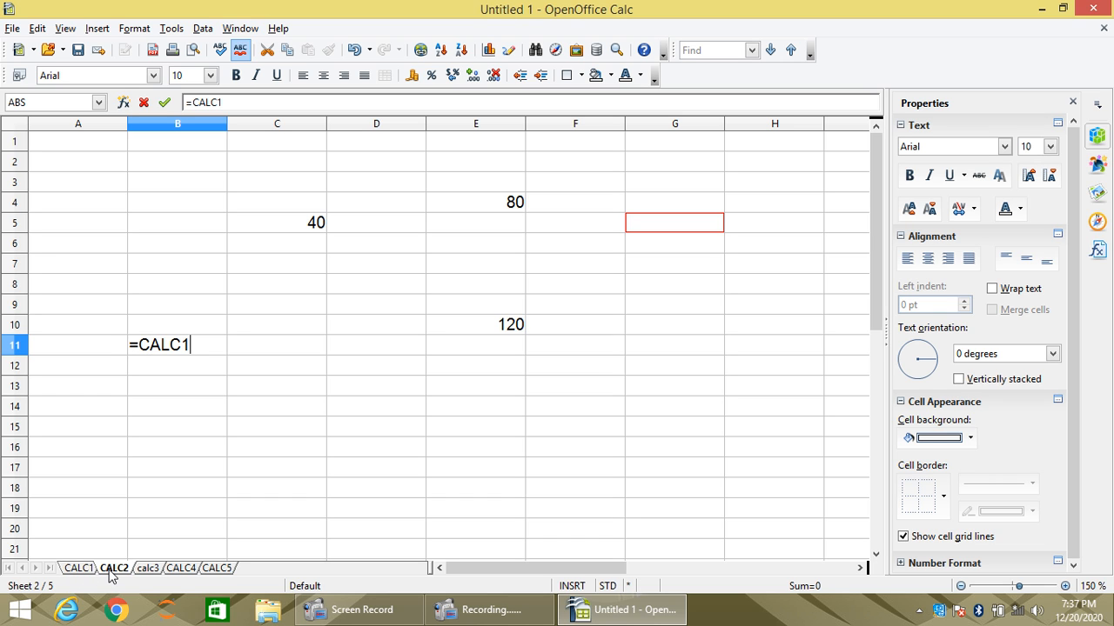
{"action": "type", "text": ".G5"}
{"action": "type", "text": "+"}
{"action": "type", "text": "C4"}
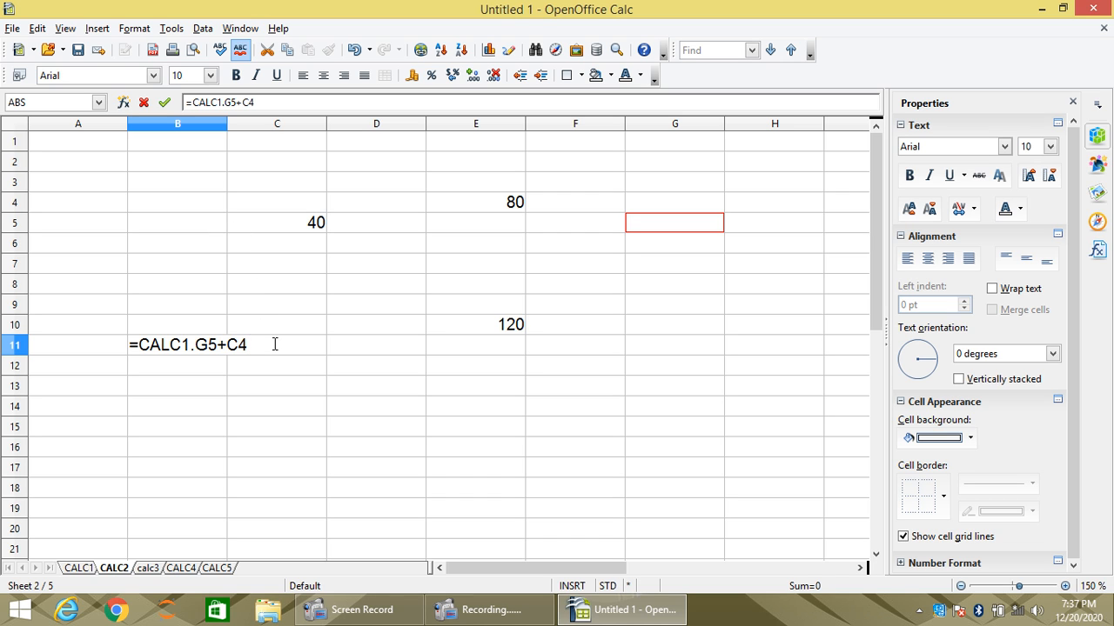
{"action": "key", "text": "BackSpace"}
{"action": "type", "text": "5"}
{"action": "key", "text": "Return"}
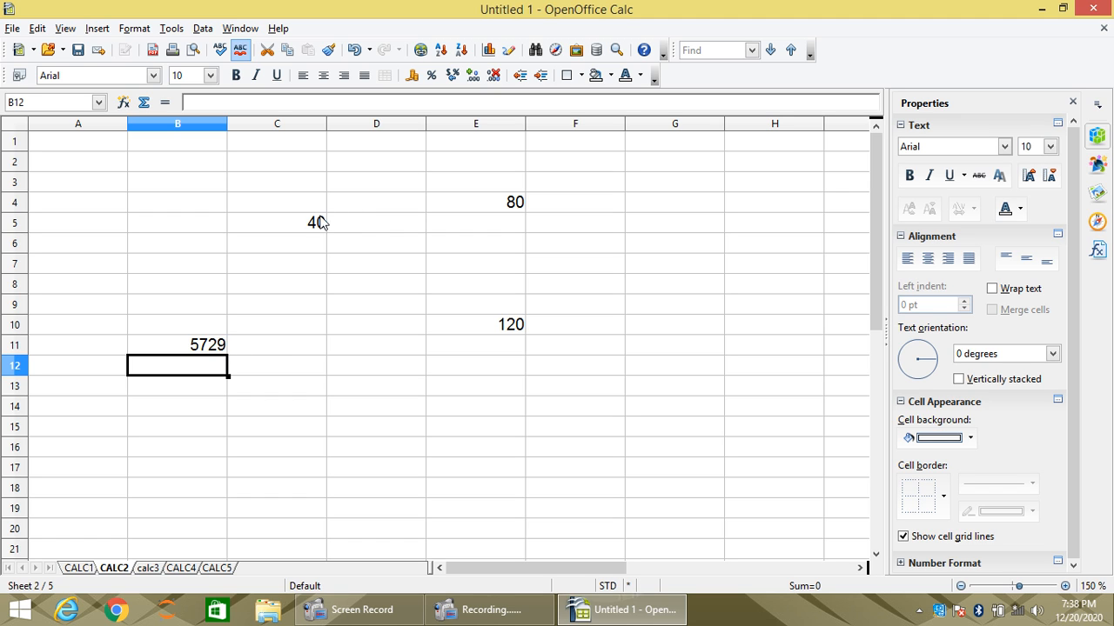
- Examine the formula in cell B11 and compare the contents of the CALC1, CALC2 and calc3 sheets
{"action": "left_click", "coordinate": [80, 569]}
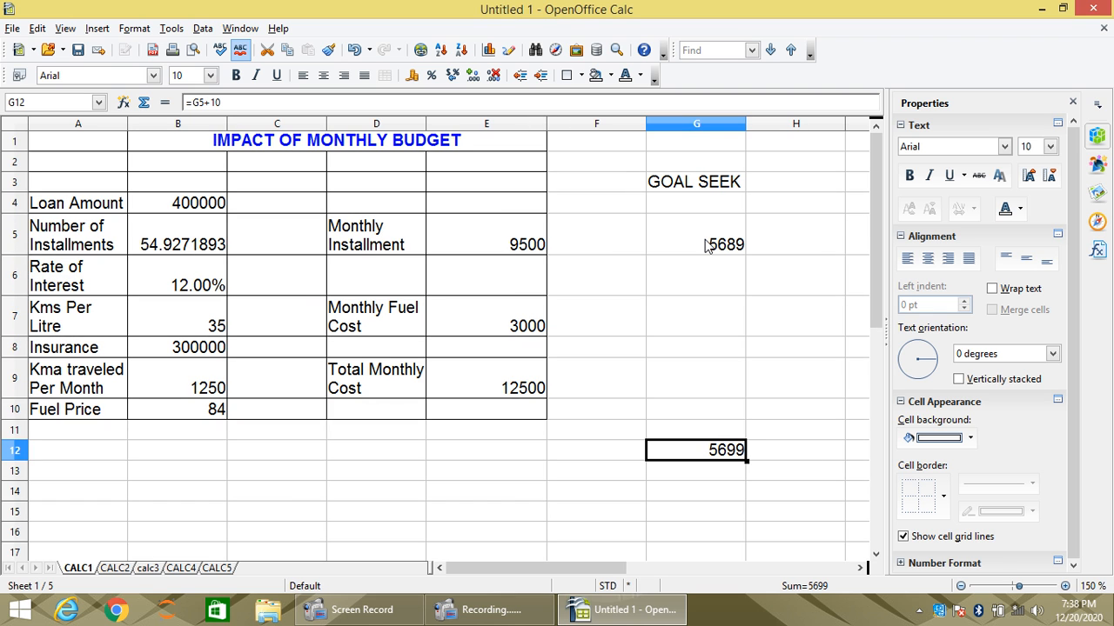
{"action": "left_click", "coordinate": [117, 568]}
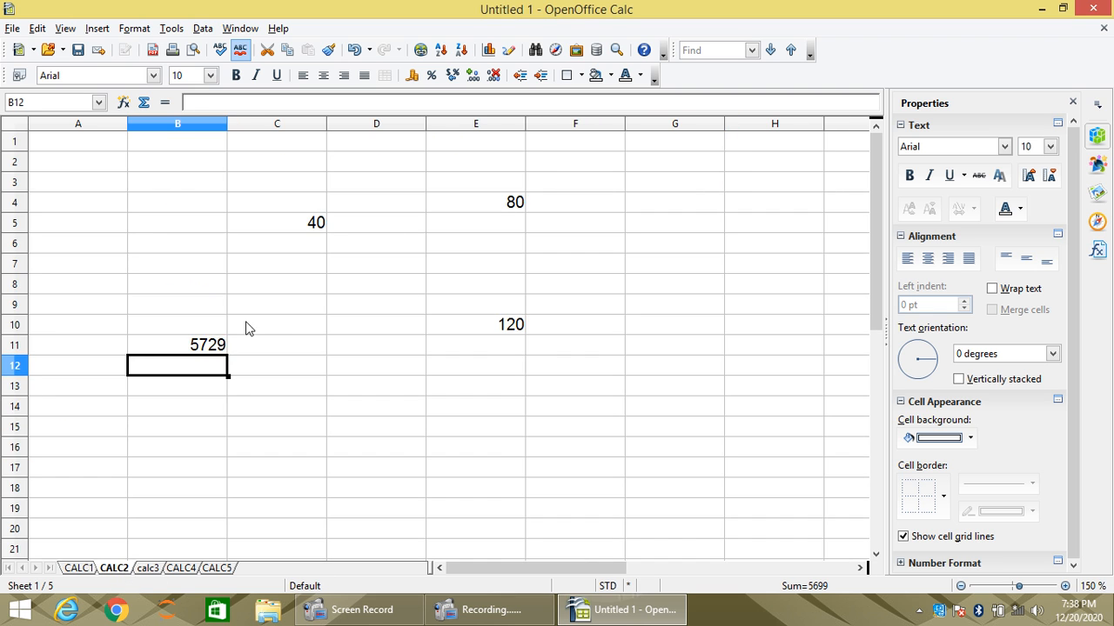
{"action": "left_click", "coordinate": [206, 348]}
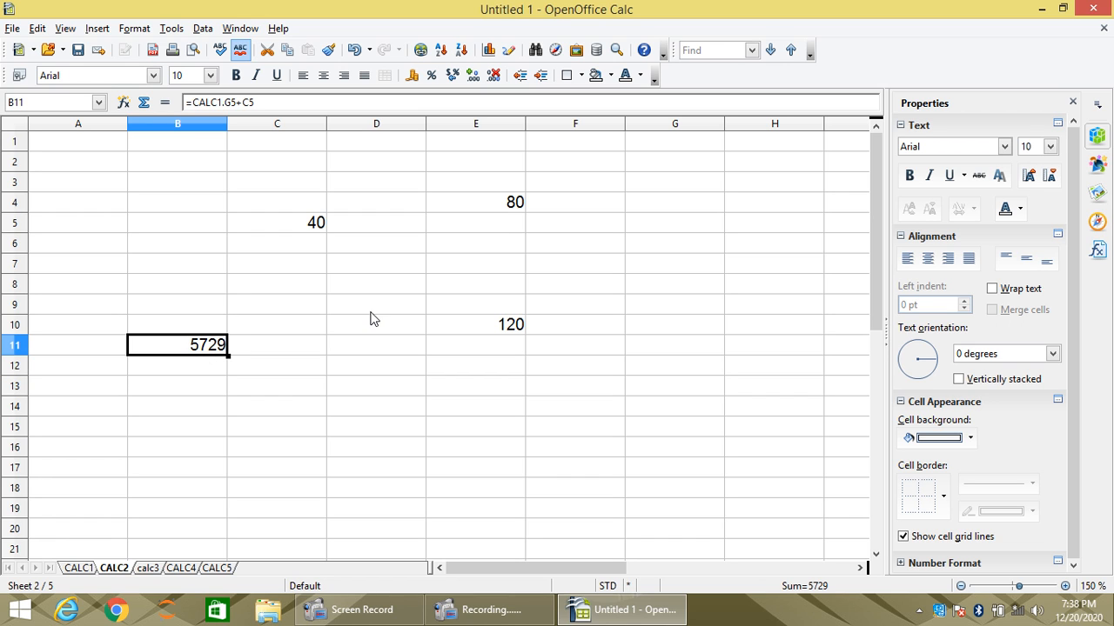
{"action": "left_click", "coordinate": [315, 306]}
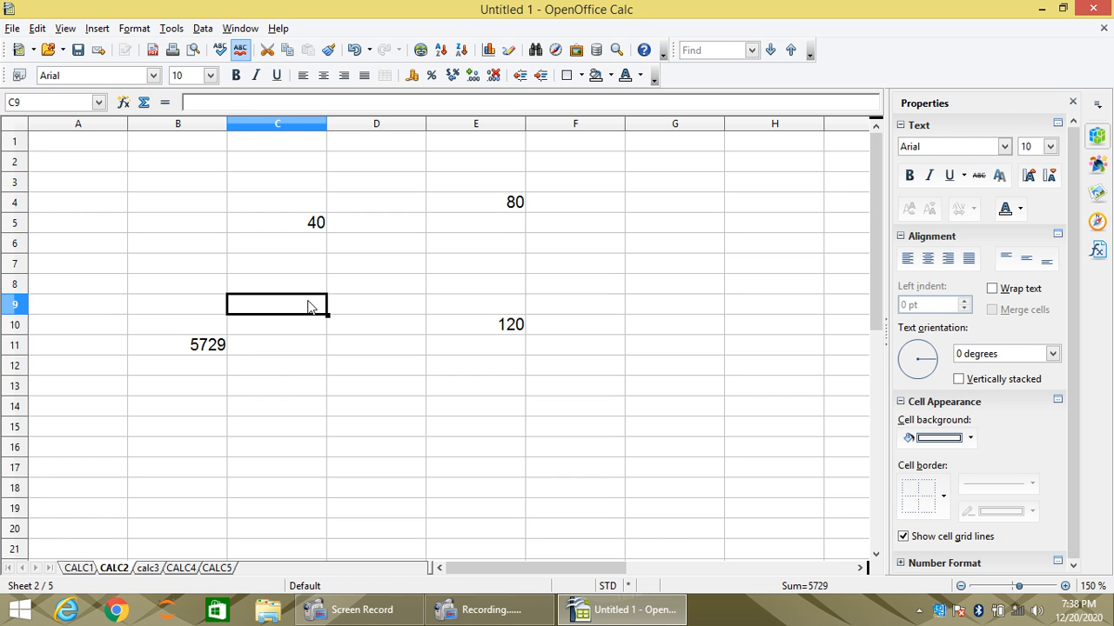
{"action": "left_click", "coordinate": [91, 570]}
{"action": "left_click", "coordinate": [114, 568]}
{"action": "left_click", "coordinate": [146, 570]}
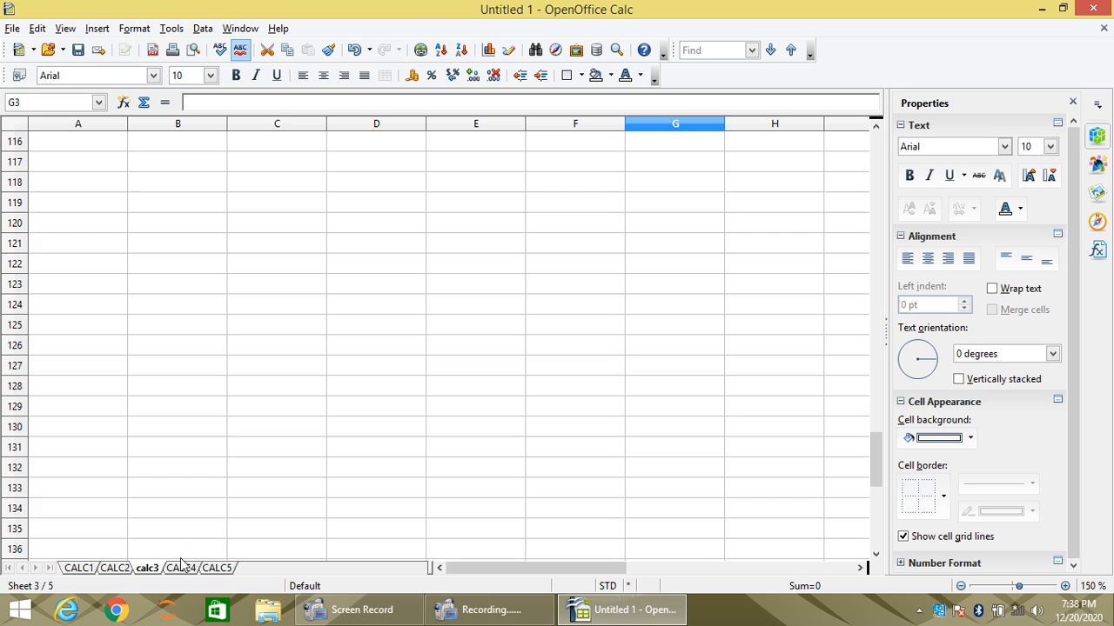
{"action": "left_click", "coordinate": [80, 568]}
{"action": "left_click", "coordinate": [114, 568]}
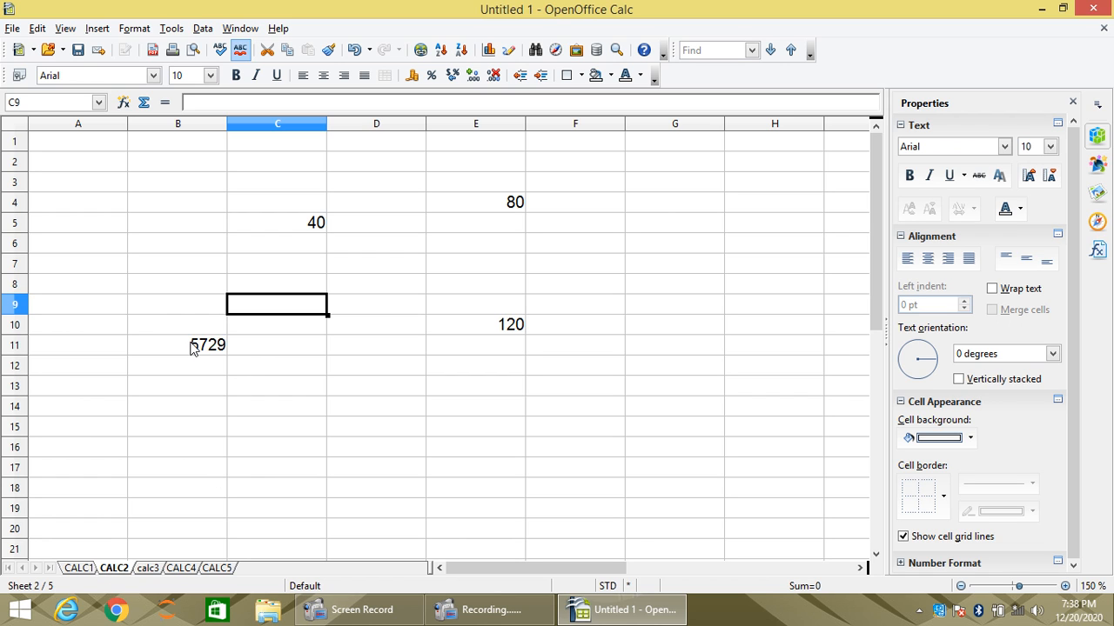
- On the calc3 sheet, enter the formula =CALC1.G5+CALC2.B11 in cell D122
{"action": "left_click", "coordinate": [150, 569]}
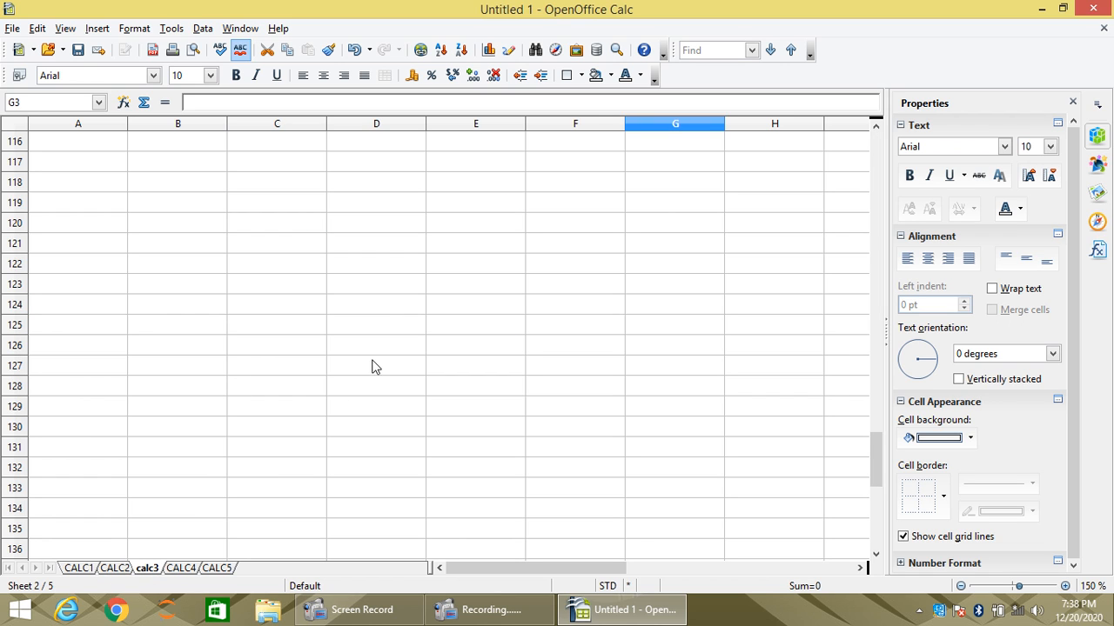
{"action": "left_click", "coordinate": [410, 265]}
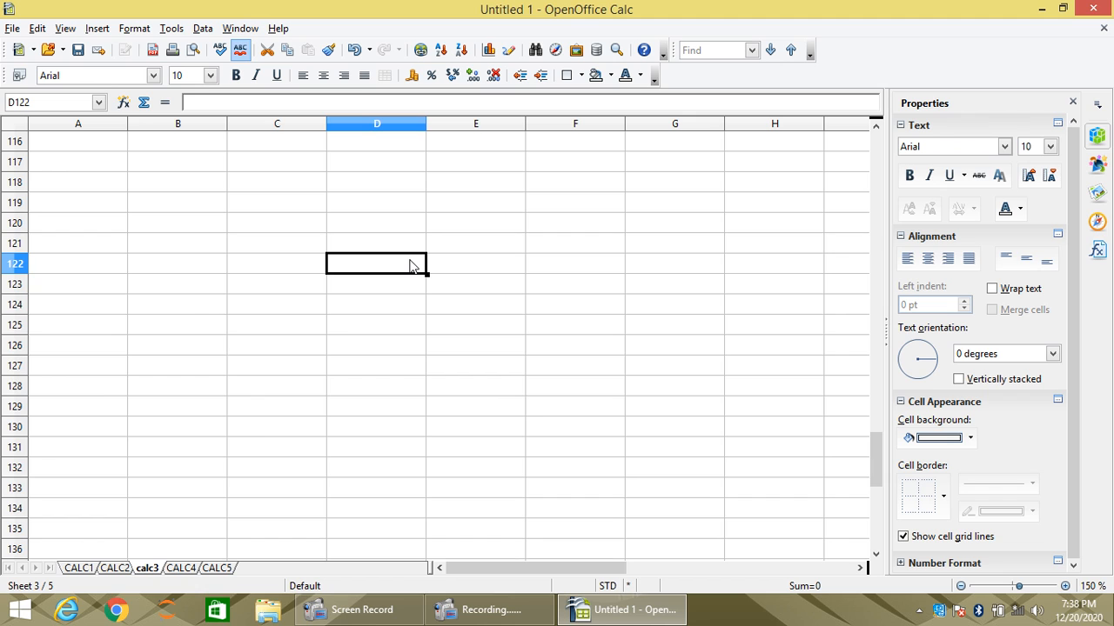
{"action": "type", "text": "=CAL"}
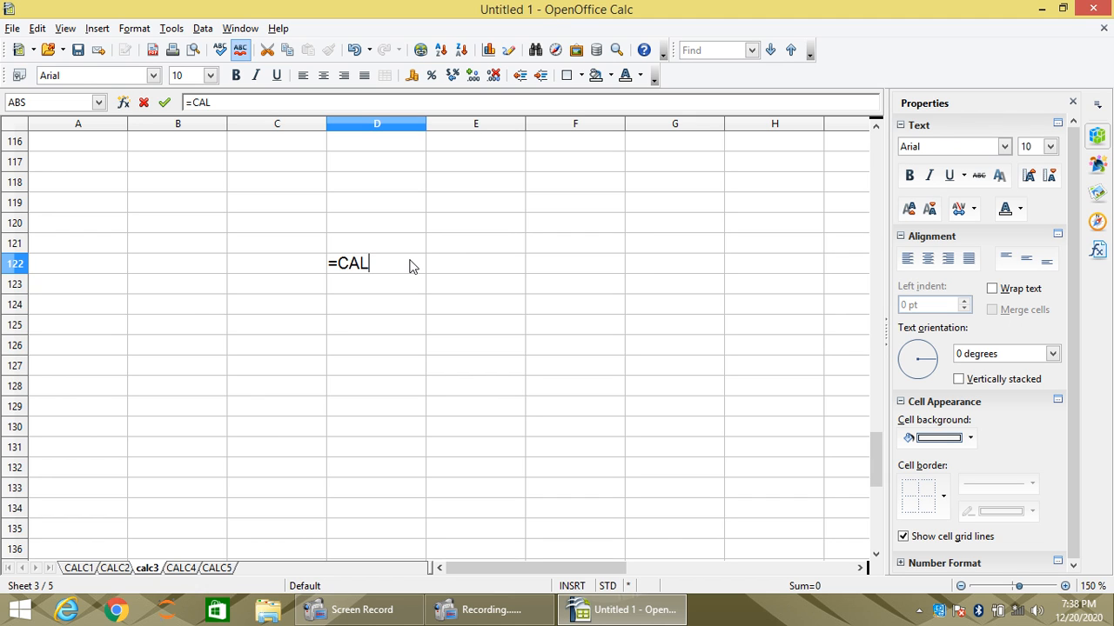
{"action": "type", "text": "C1.G5+"}
{"action": "left_click", "coordinate": [115, 568]}
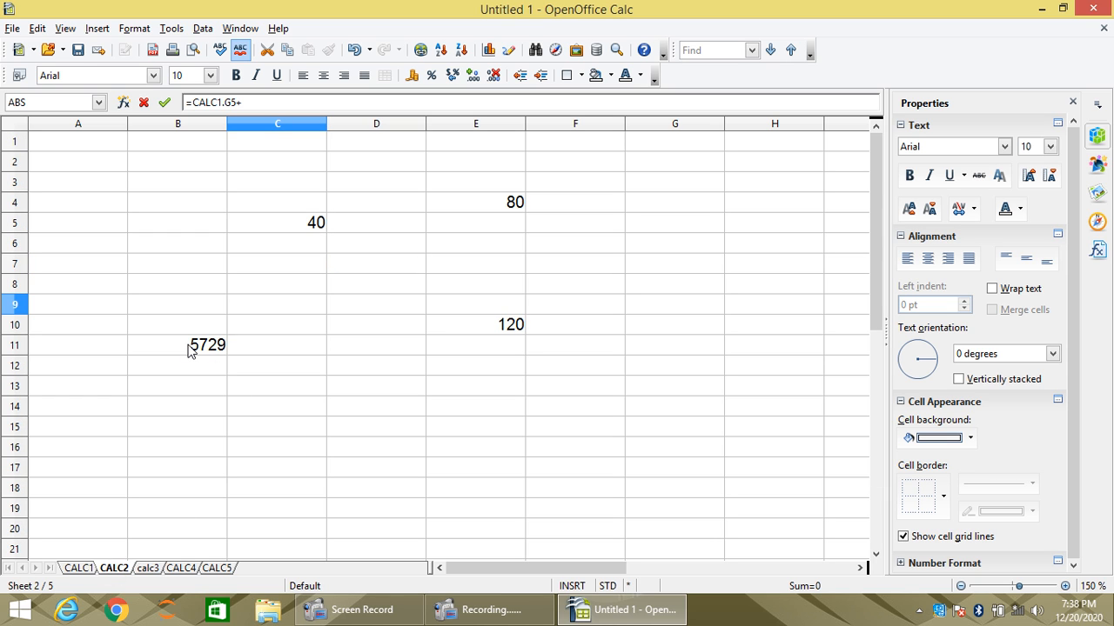
{"action": "left_click", "coordinate": [148, 569]}
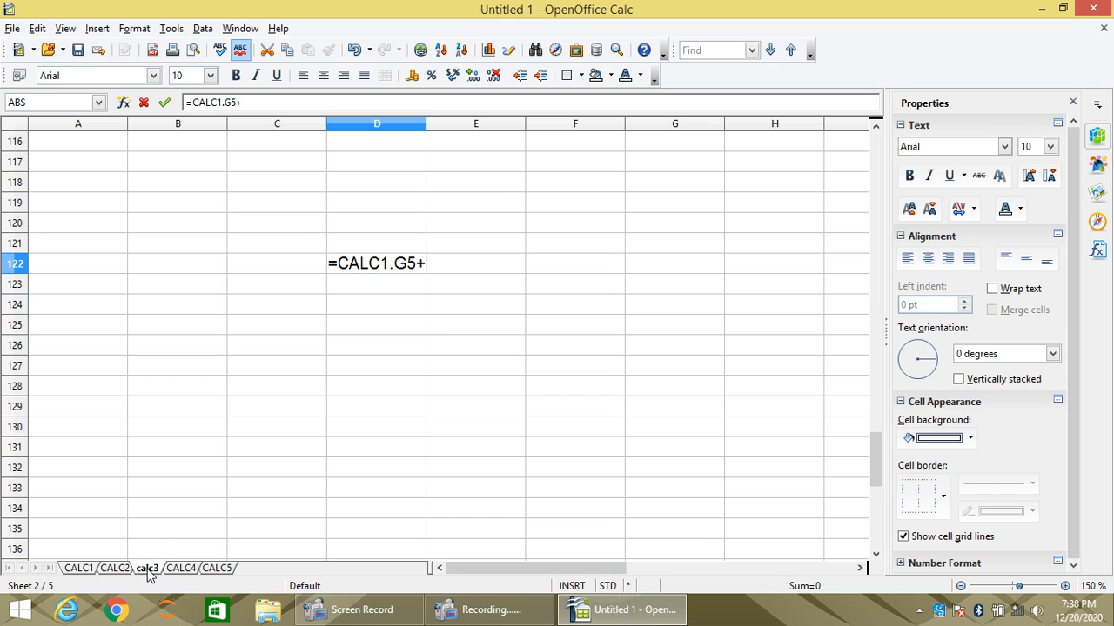
{"action": "type", "text": "CALC2"}
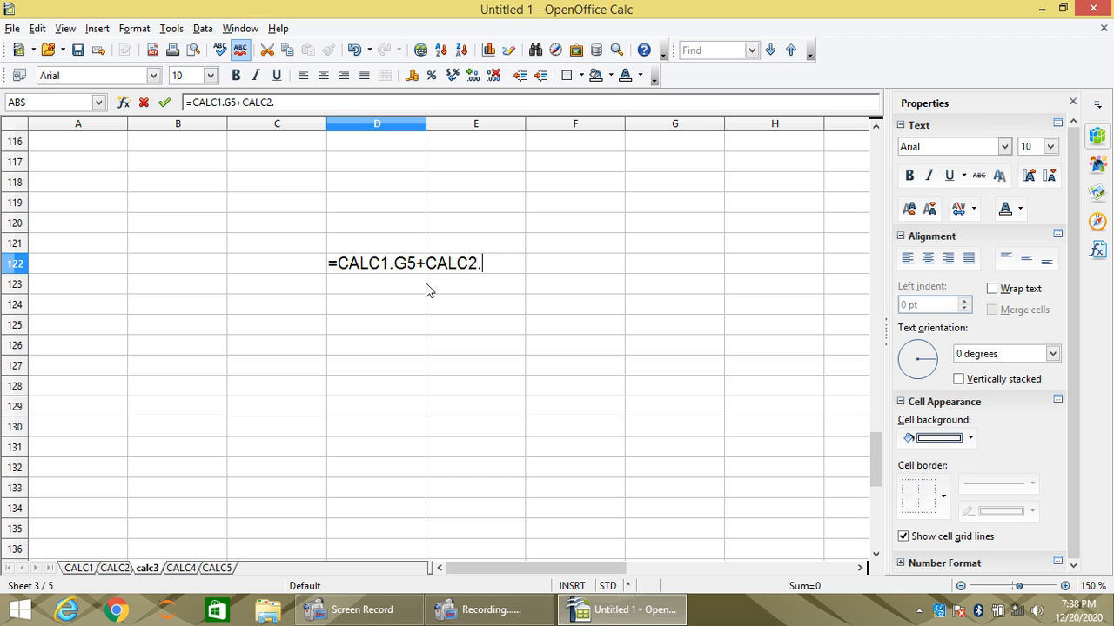
{"action": "type", "text": ".B11"}
{"action": "key", "text": "Return"}
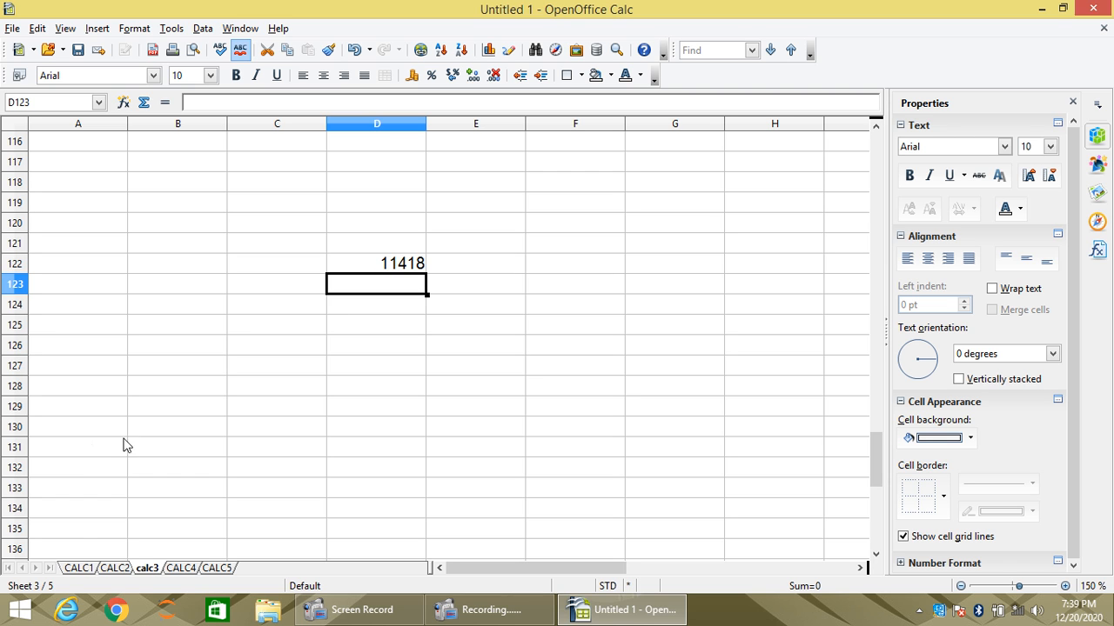
- Review the source cells on the CALC1 and CALC2 sheets and check the stored formula in cell D122 on calc3
{"action": "left_click", "coordinate": [77, 567]}
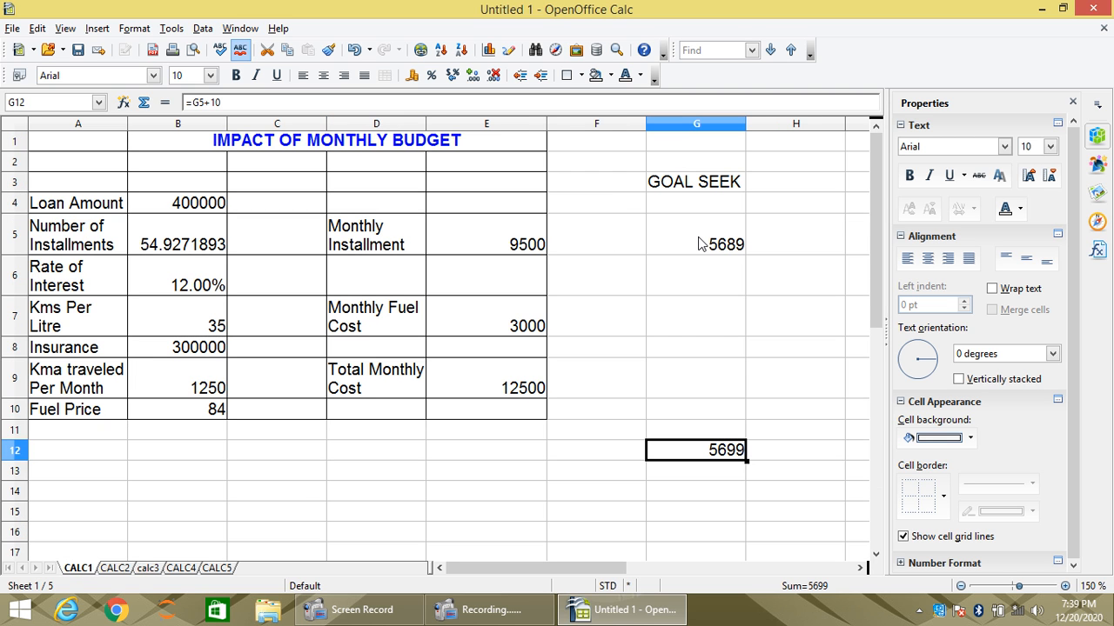
{"action": "left_click", "coordinate": [120, 567]}
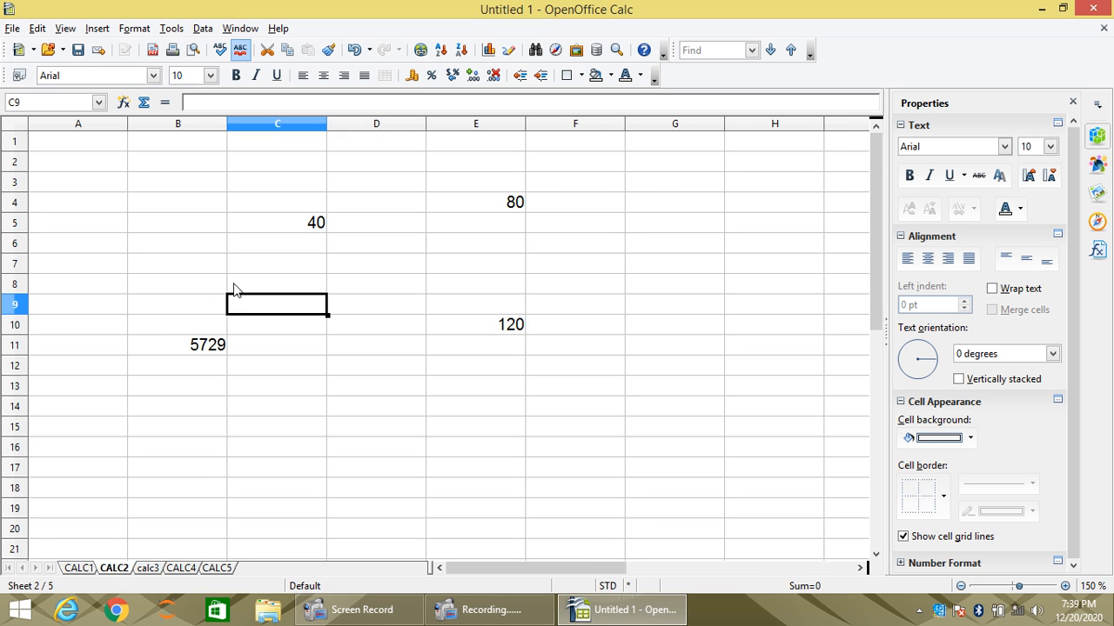
{"action": "left_click", "coordinate": [150, 568]}
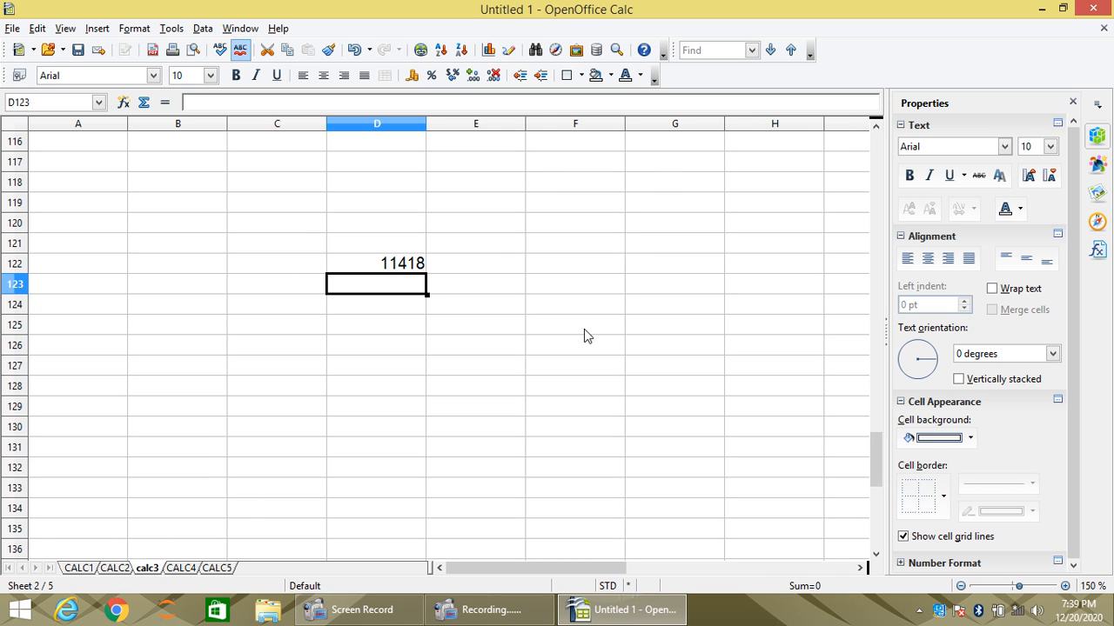
{"action": "left_click", "coordinate": [399, 265]}
{"action": "left_click", "coordinate": [346, 285]}
{"action": "left_click", "coordinate": [365, 266]}
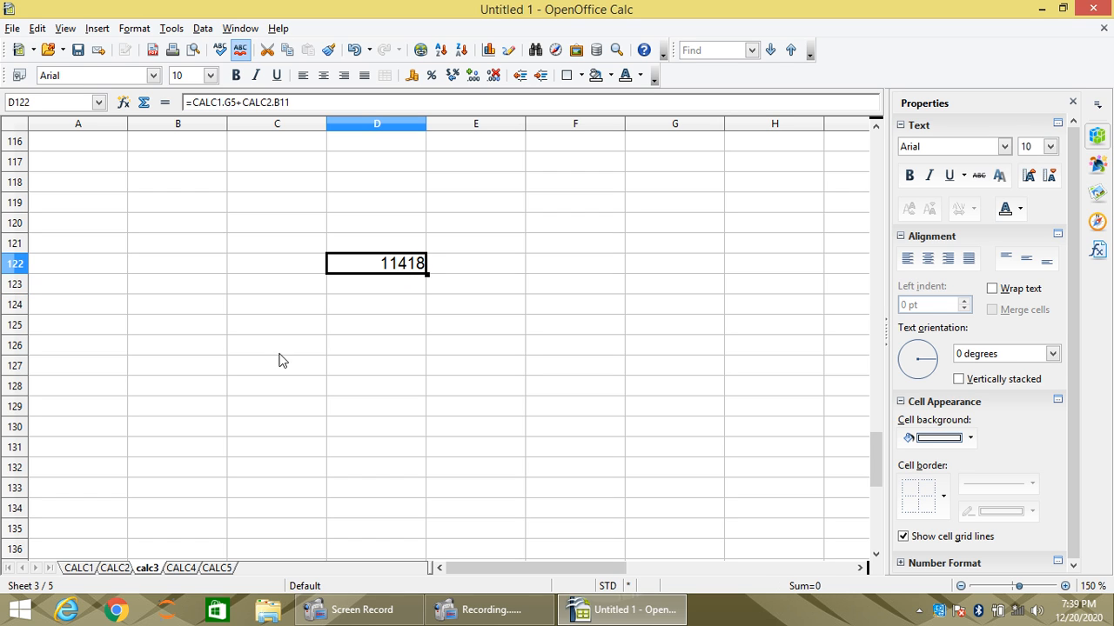
- Replace the formula in cell B11 on the CALC2 sheet with 10 and check cell D122 on calc3
{"action": "left_click", "coordinate": [116, 568]}
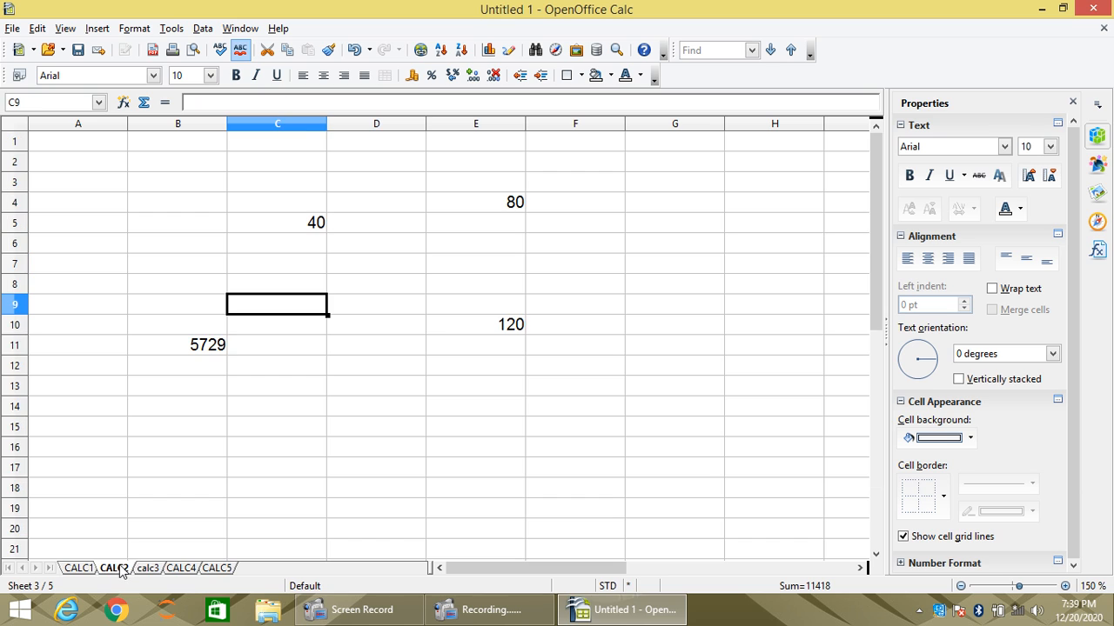
{"action": "left_click", "coordinate": [209, 357]}
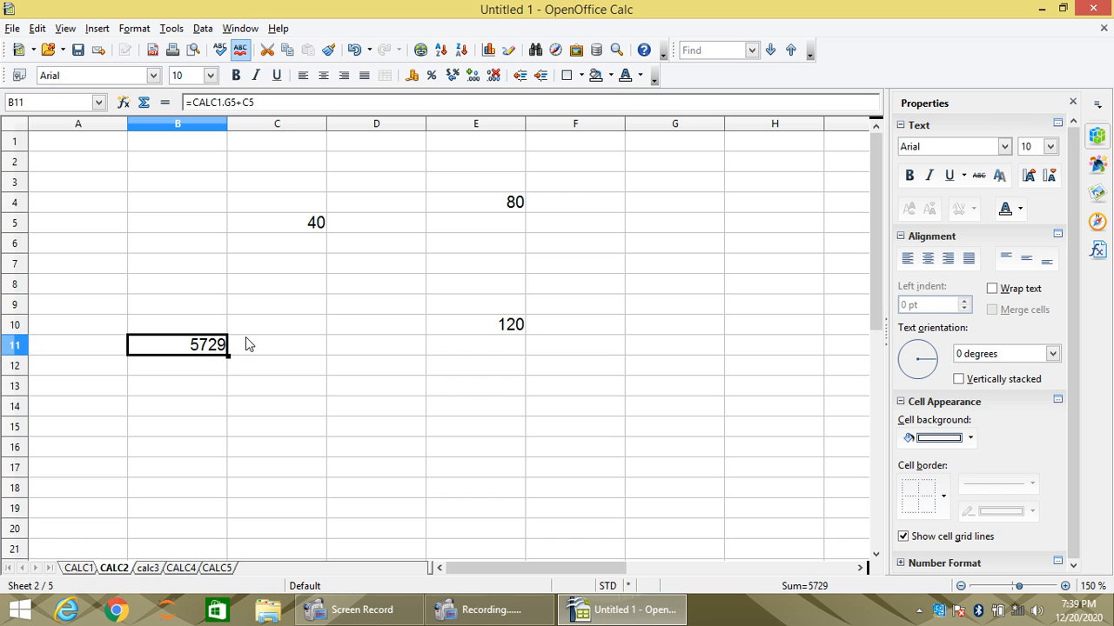
{"action": "type", "text": "10"}
{"action": "key", "text": "Return"}
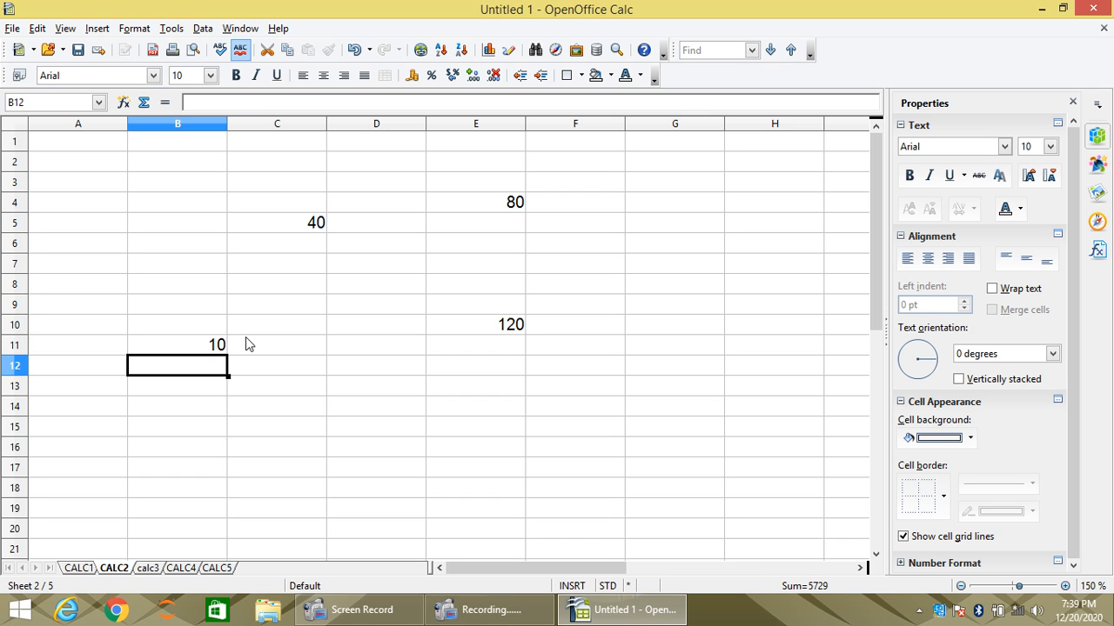
{"action": "left_click", "coordinate": [151, 570]}
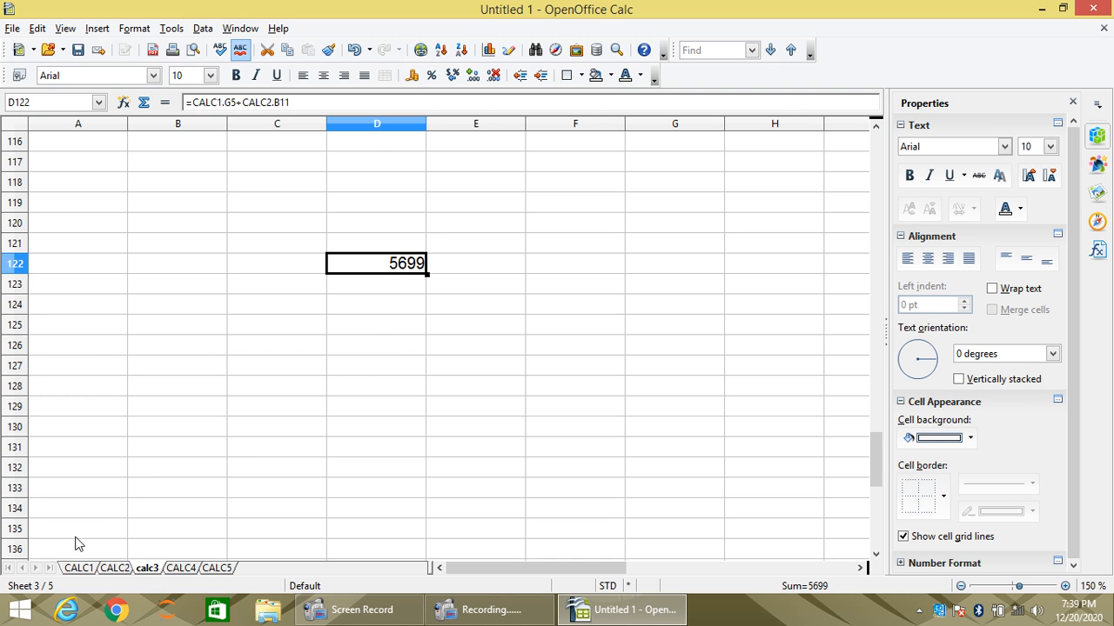
- Compare cell G5 on CALC1 and cell B11 on CALC2 with the recalculated cell D122 on calc3
{"action": "left_click", "coordinate": [79, 568]}
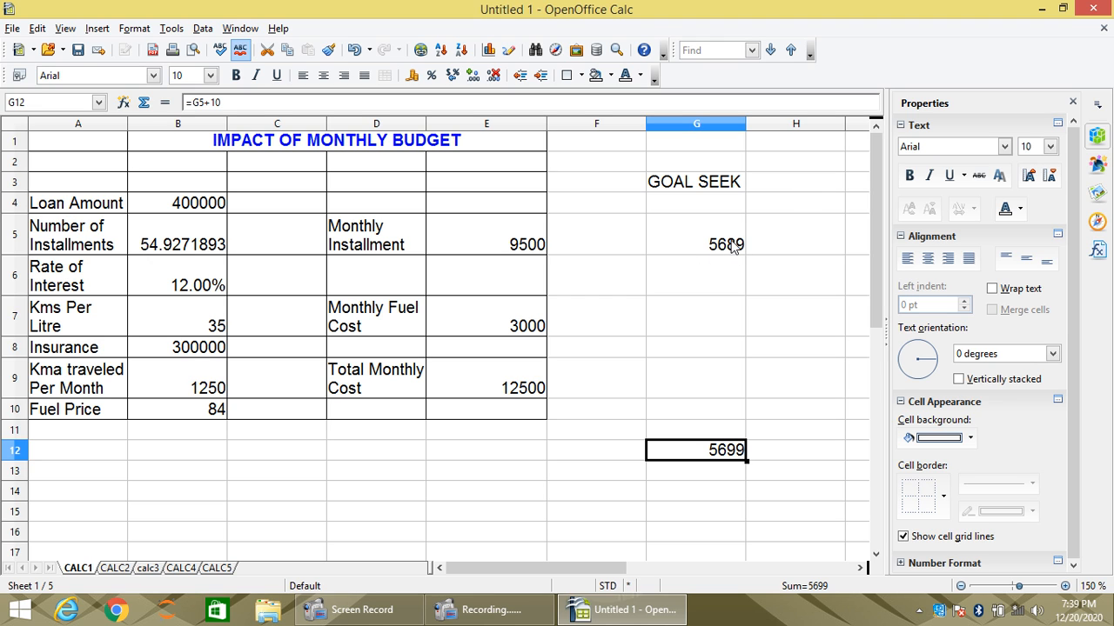
{"action": "left_click", "coordinate": [113, 569]}
{"action": "left_click", "coordinate": [212, 342]}
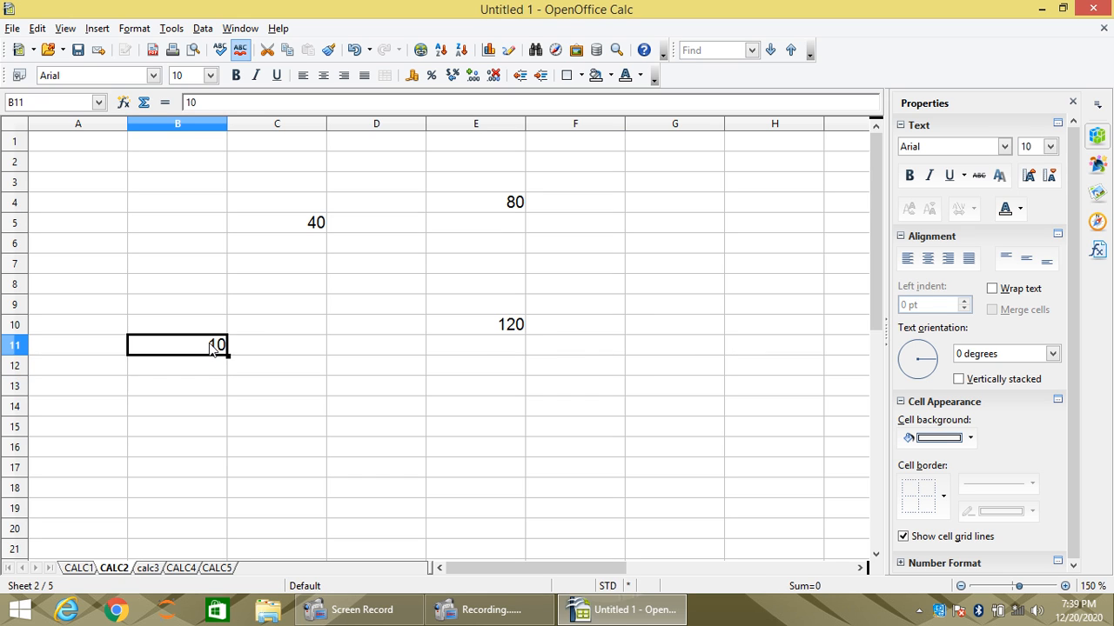
{"action": "left_click", "coordinate": [148, 568]}
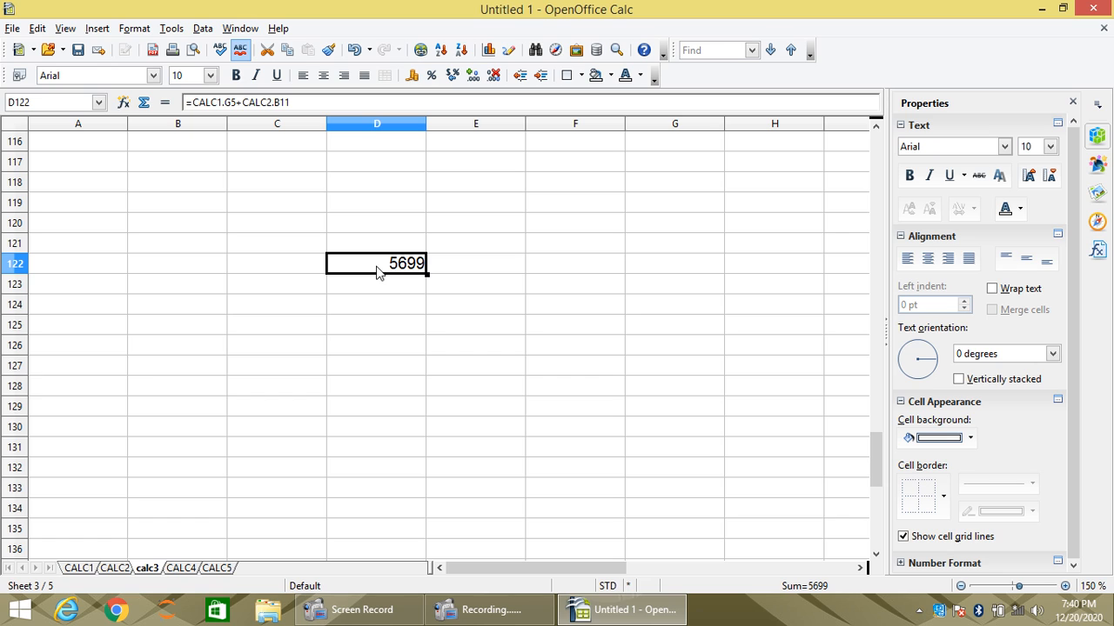
- Review the stored formula in cell D122 on calc3 and the formula in cell E10 on CALC2
{"action": "double_click", "coordinate": [377, 268]}
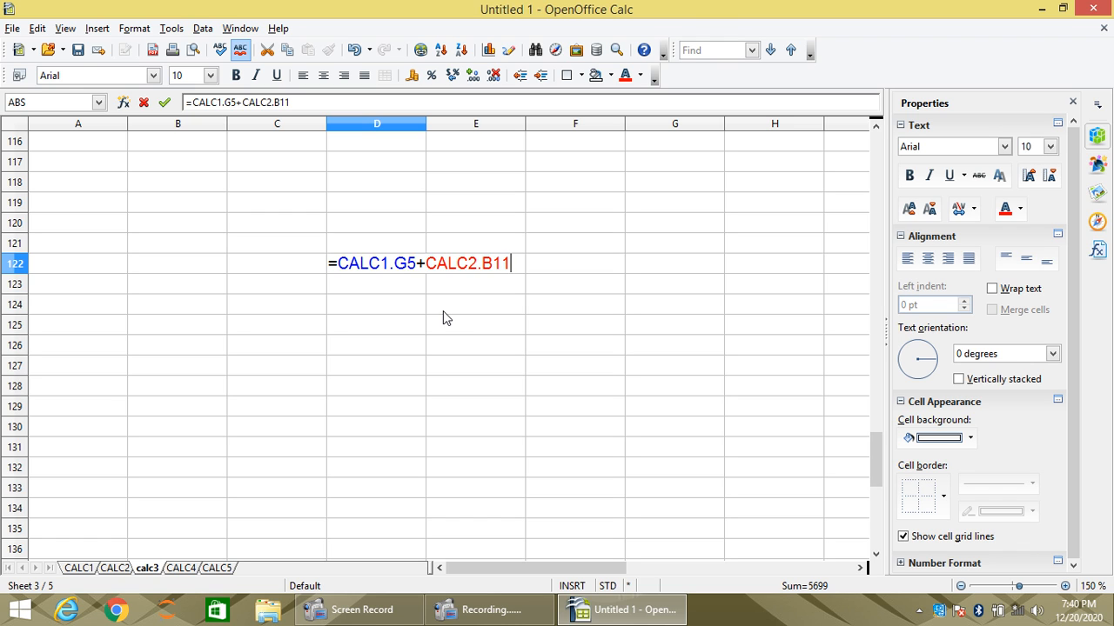
{"action": "key", "text": "Return"}
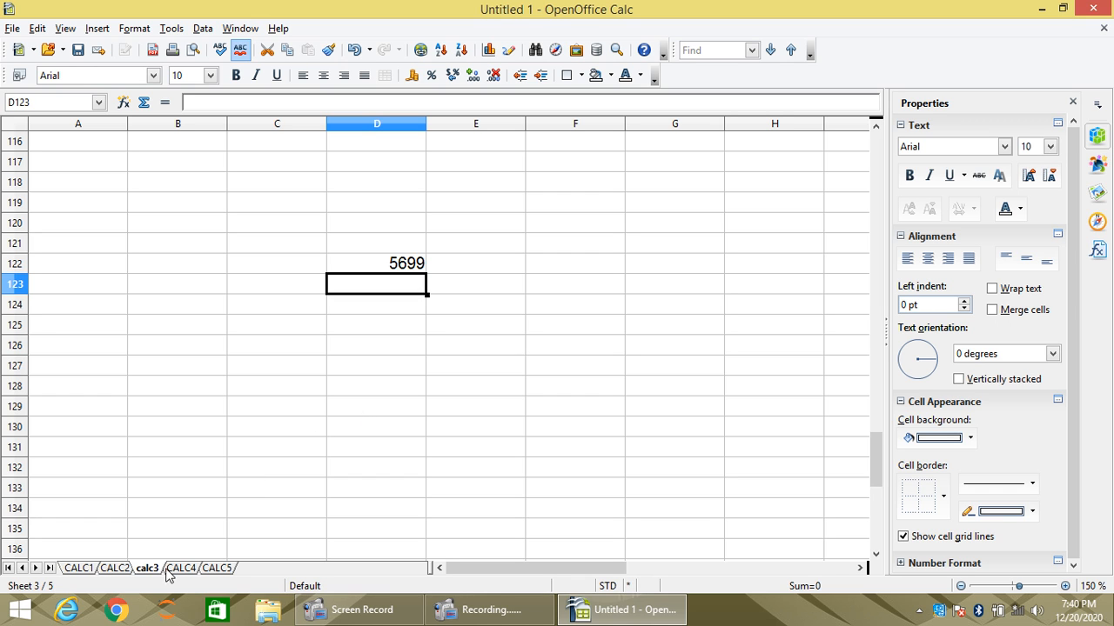
{"action": "left_click", "coordinate": [114, 568]}
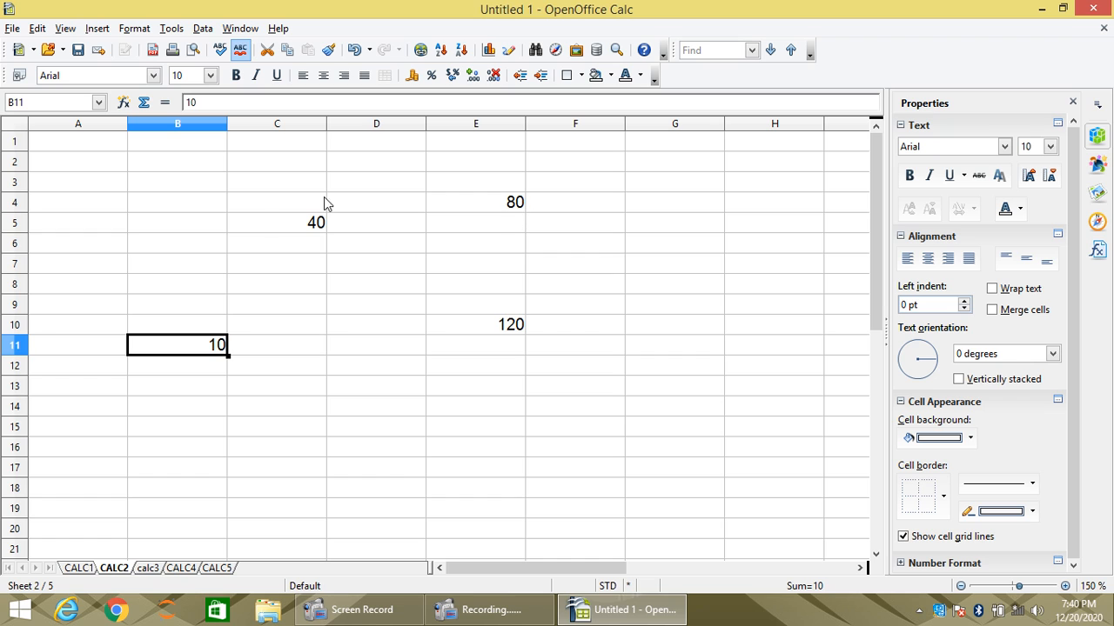
{"action": "left_click", "coordinate": [514, 328]}
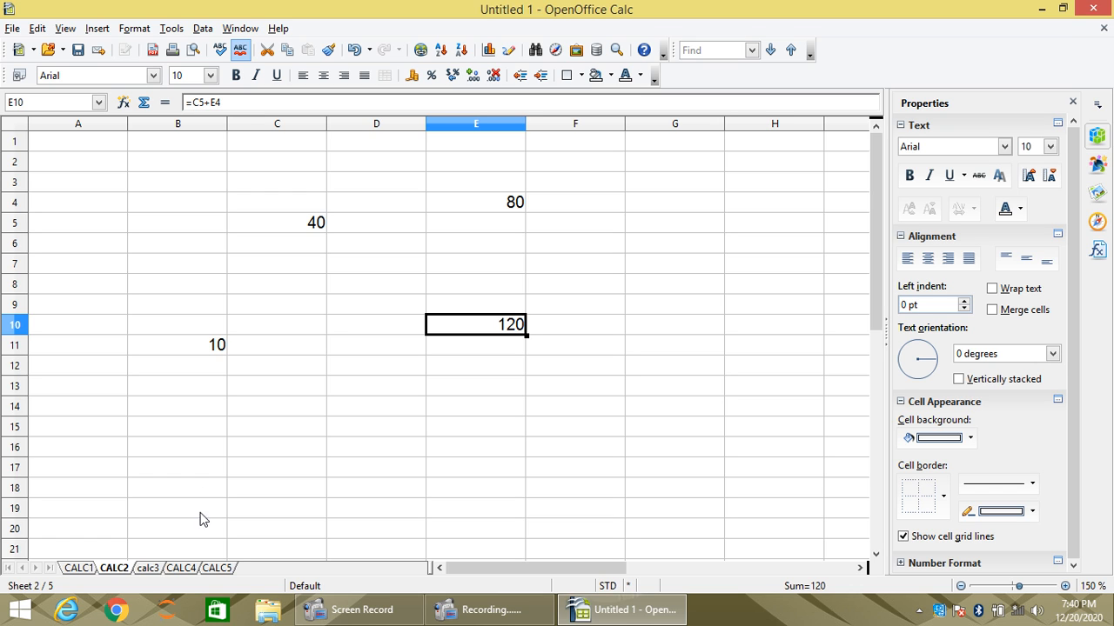
{"action": "left_click", "coordinate": [149, 568]}
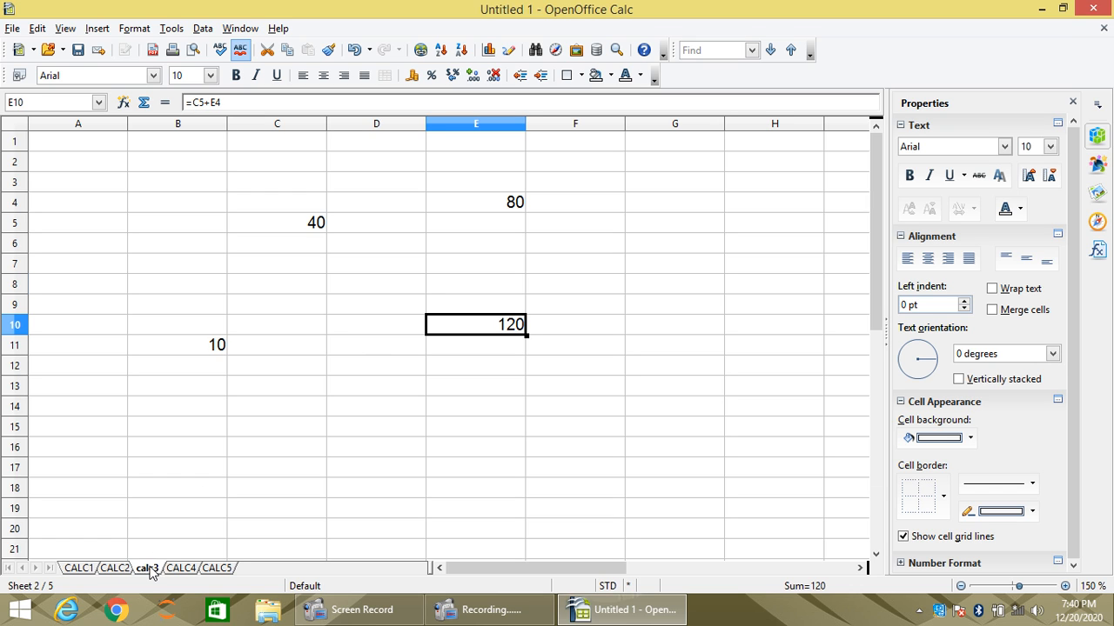
{"action": "left_click", "coordinate": [409, 265]}
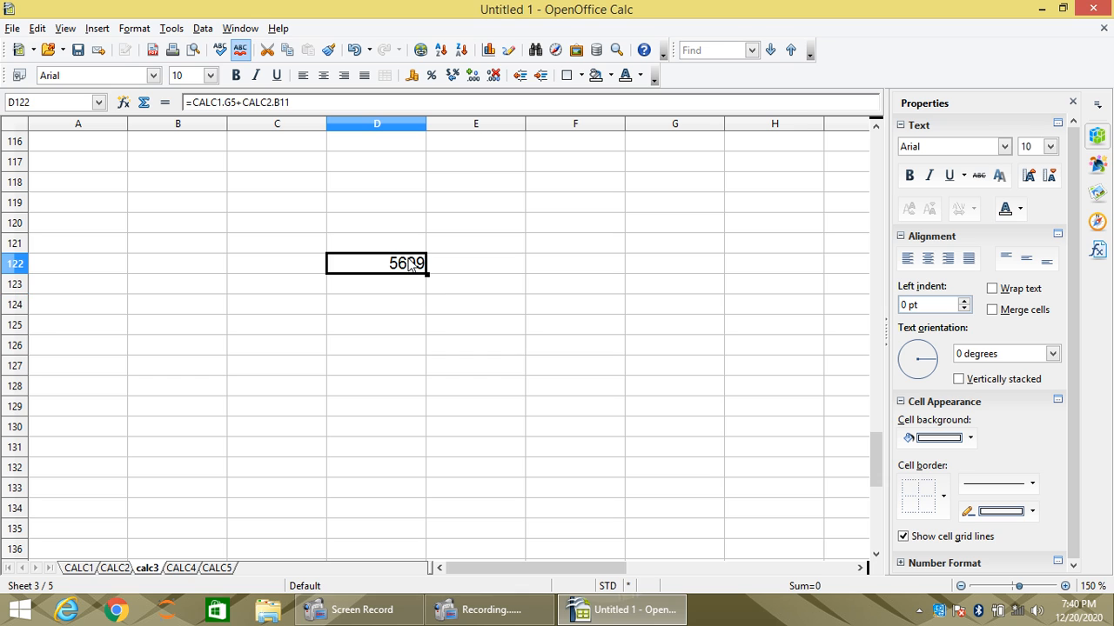
{"action": "double_click", "coordinate": [407, 264]}
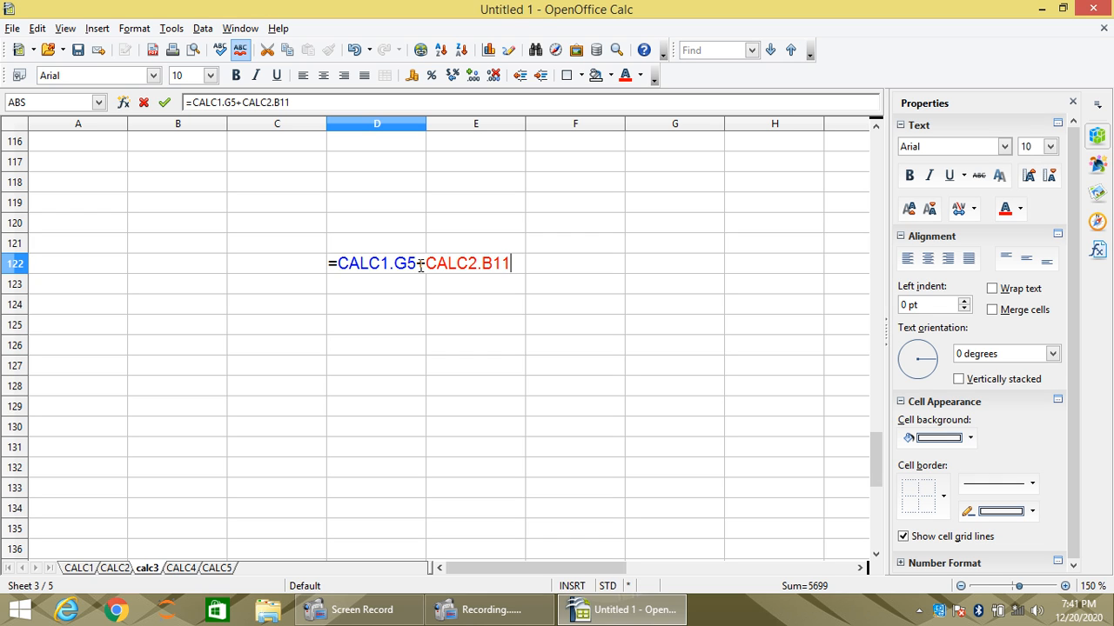
{"action": "key", "text": "Return"}
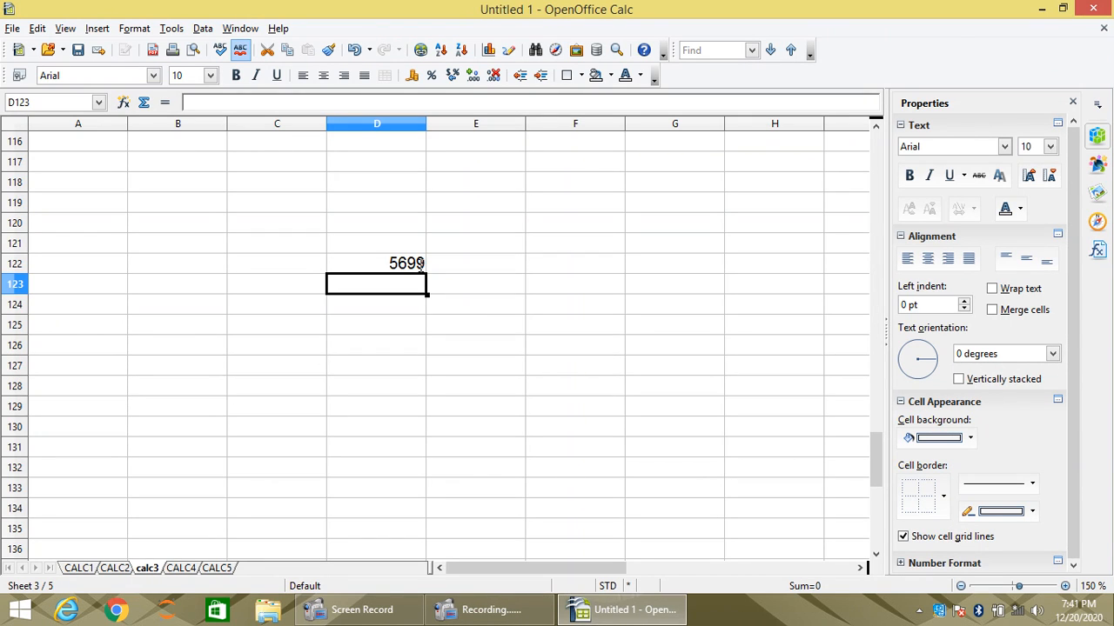
- Enter the text HYPERLINK TO THE SHEET in cell E119 on the calc3 sheet
{"action": "left_click", "coordinate": [470, 202]}
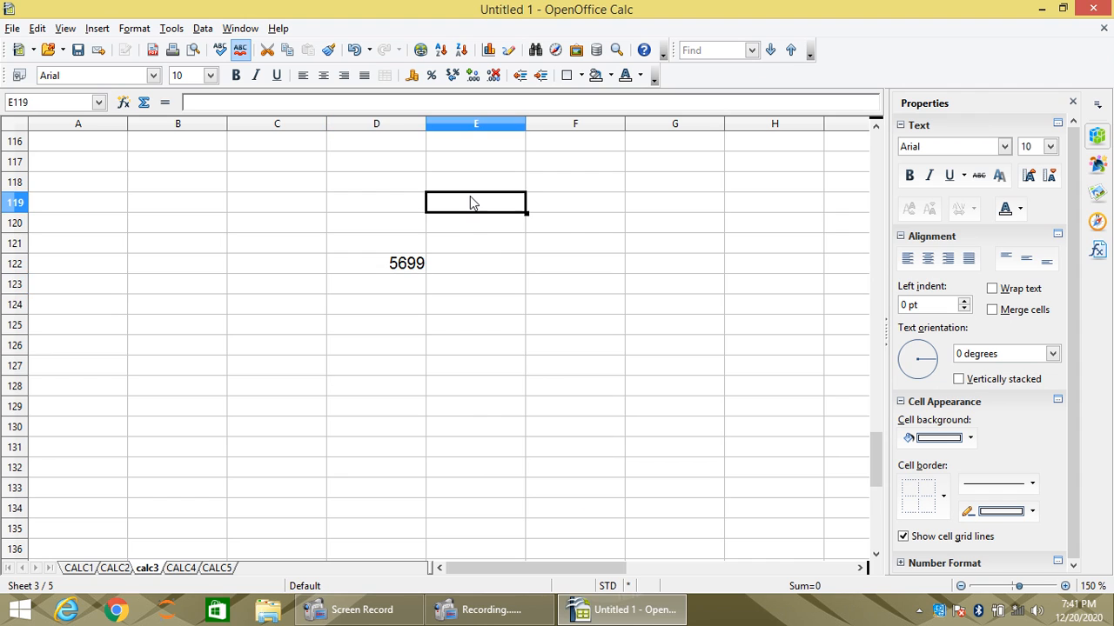
{"action": "type", "text": "HYP"}
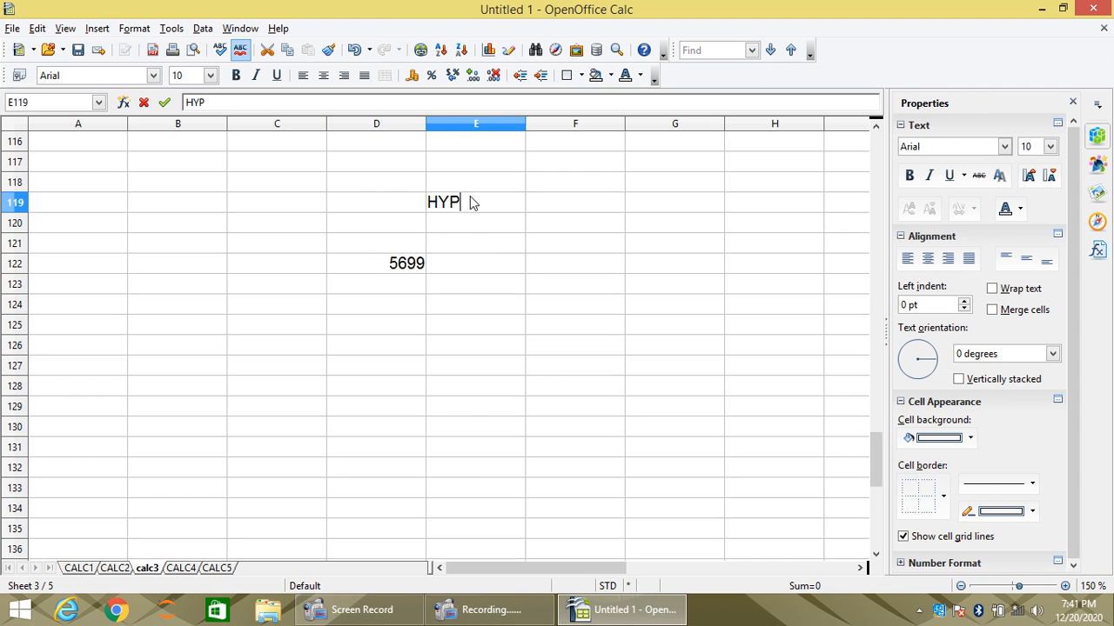
{"action": "type", "text": "ERLINK "}
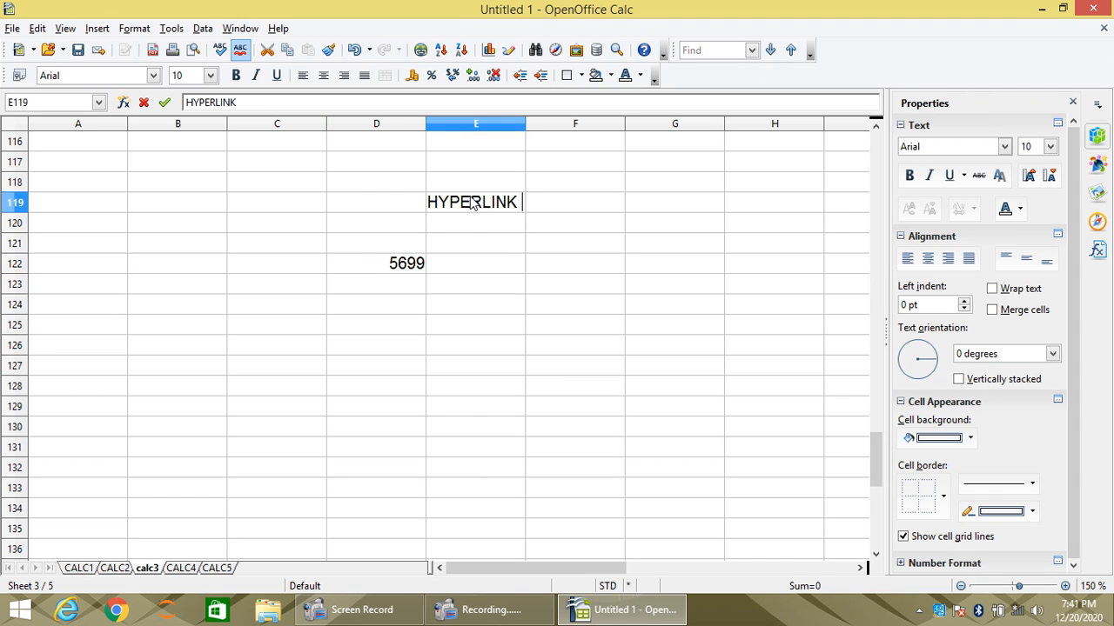
{"action": "type", "text": "TO THE "}
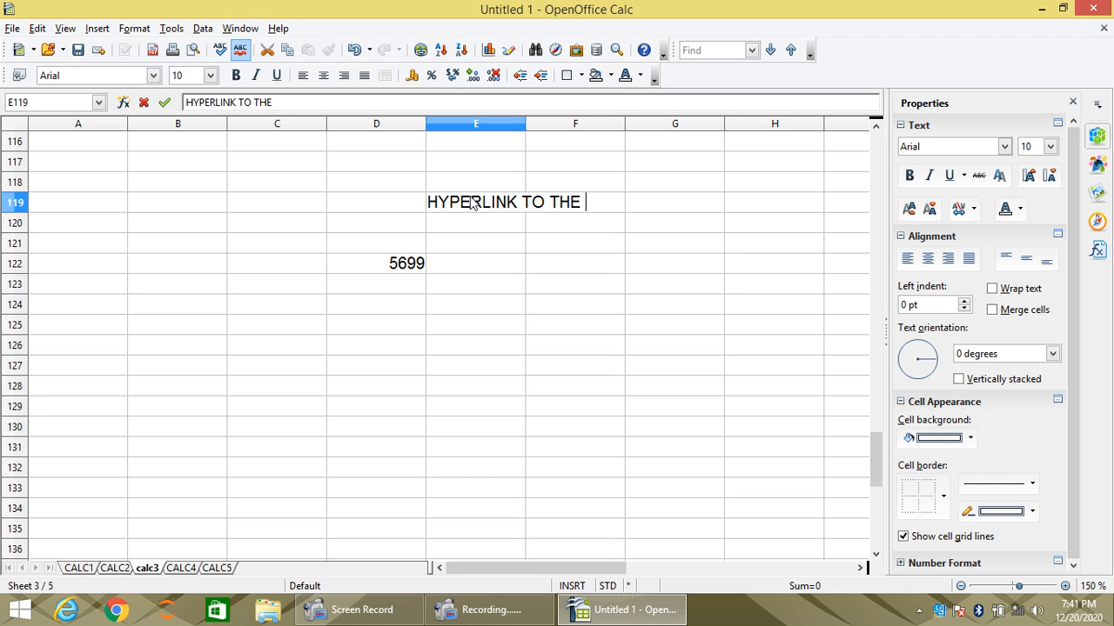
{"action": "type", "text": "SHEET"}
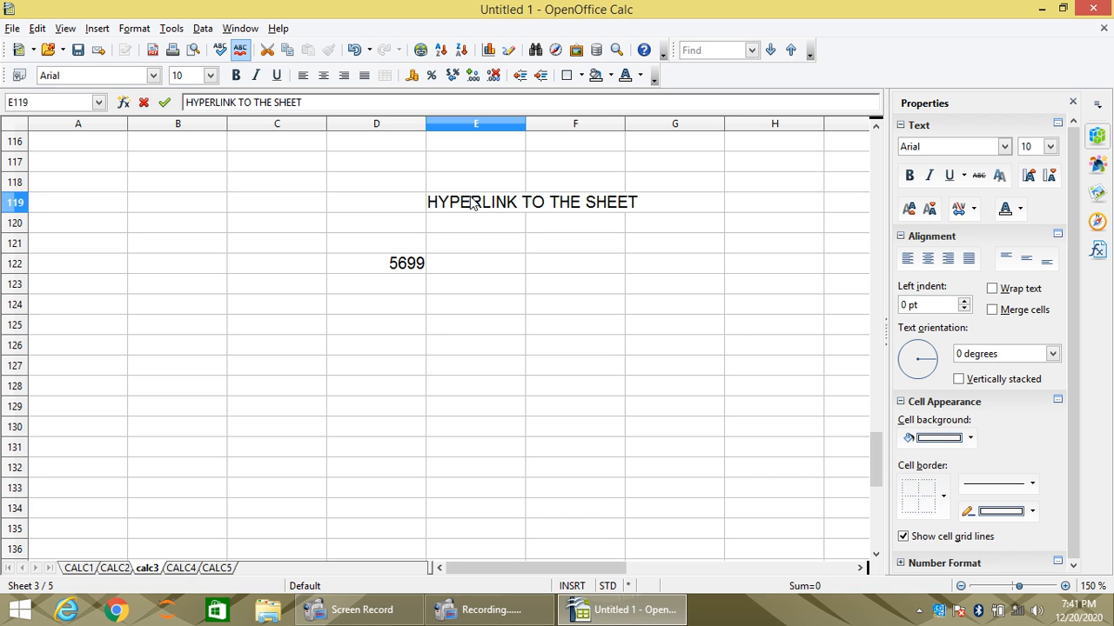
{"action": "key", "text": "Return"}
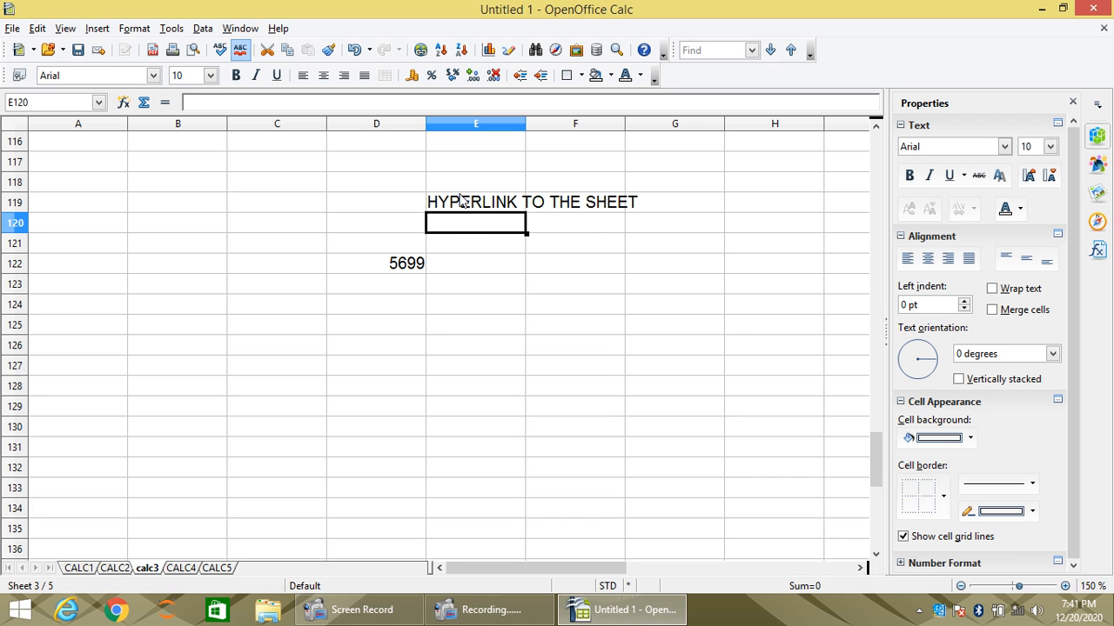
- Open the Hyperlink dialog for cell E119 and look through the Internet and Mail & News link types
{"action": "left_click", "coordinate": [462, 203]}
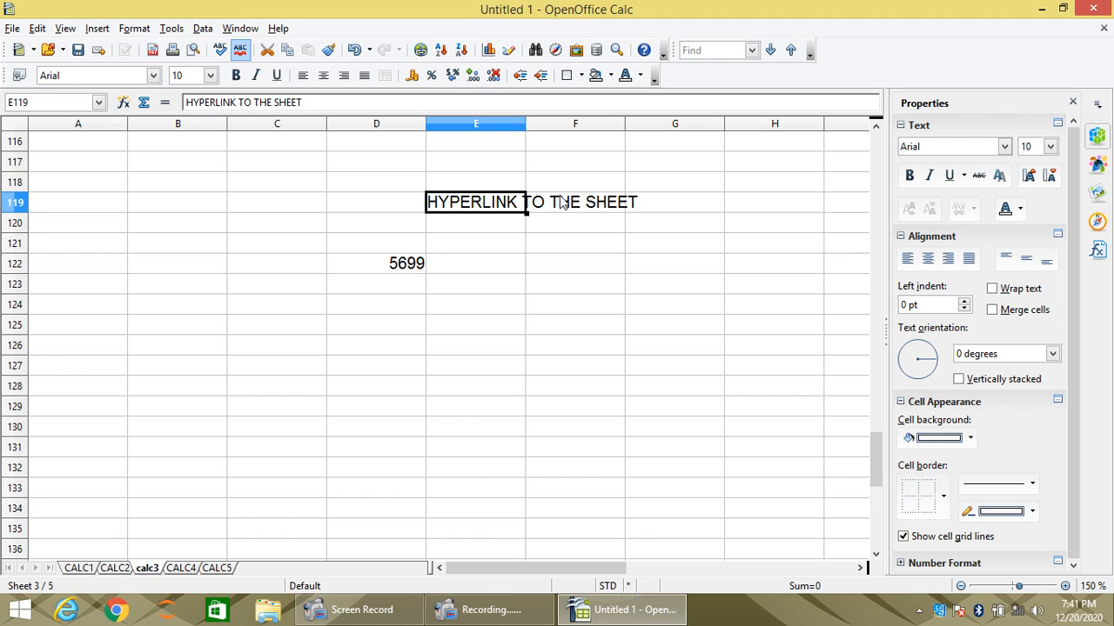
{"action": "left_click", "coordinate": [503, 226]}
{"action": "left_click", "coordinate": [490, 203]}
{"action": "left_click", "coordinate": [469, 246]}
{"action": "left_click", "coordinate": [469, 209]}
{"action": "left_click", "coordinate": [97, 29]}
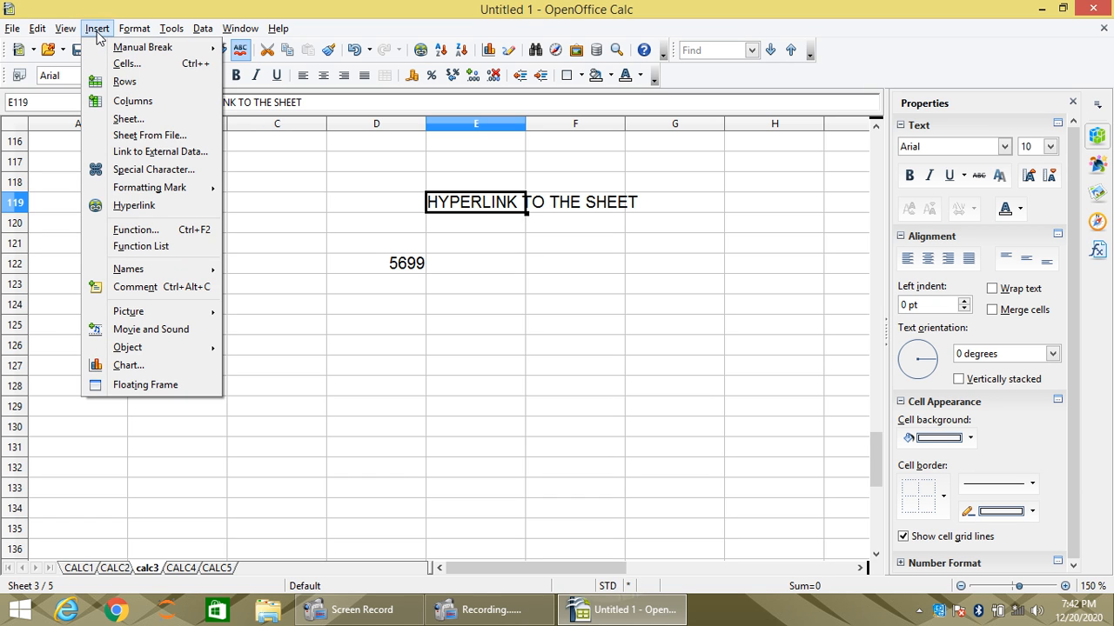
{"action": "left_click", "coordinate": [134, 207]}
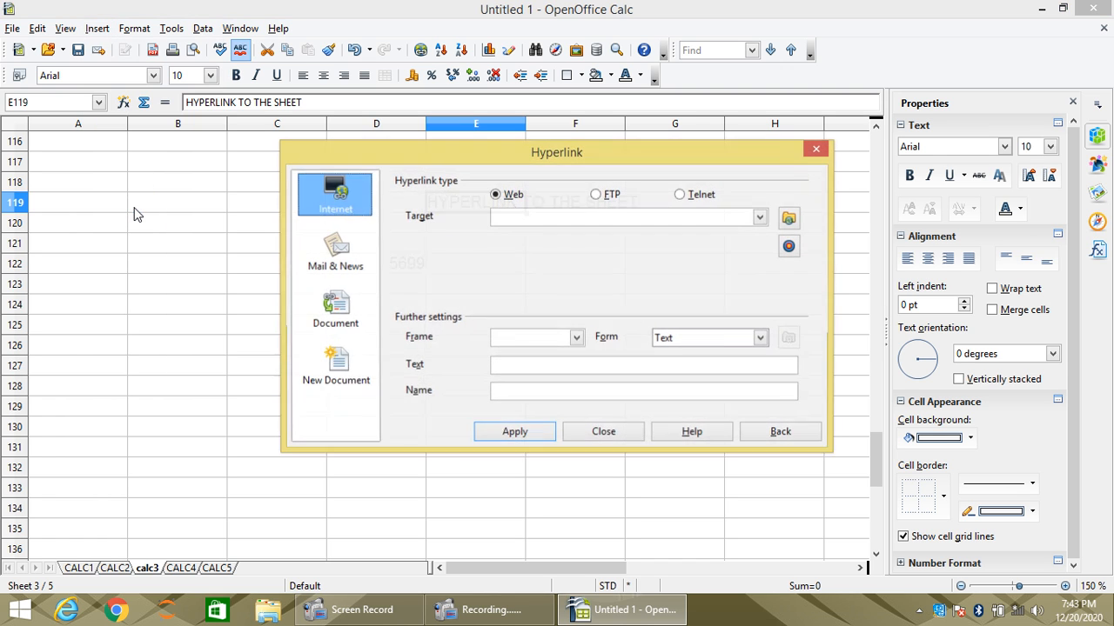
{"action": "left_click_drag", "start_coordinate": [438, 164], "coordinate": [293, 253]}
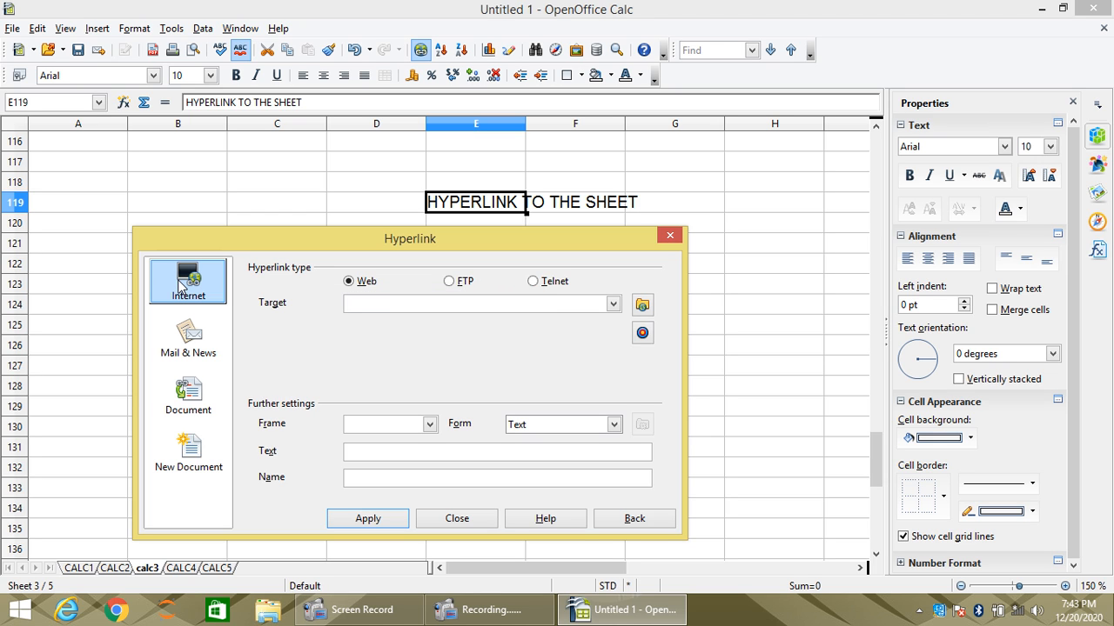
{"action": "left_click", "coordinate": [363, 305]}
{"action": "left_click", "coordinate": [191, 339]}
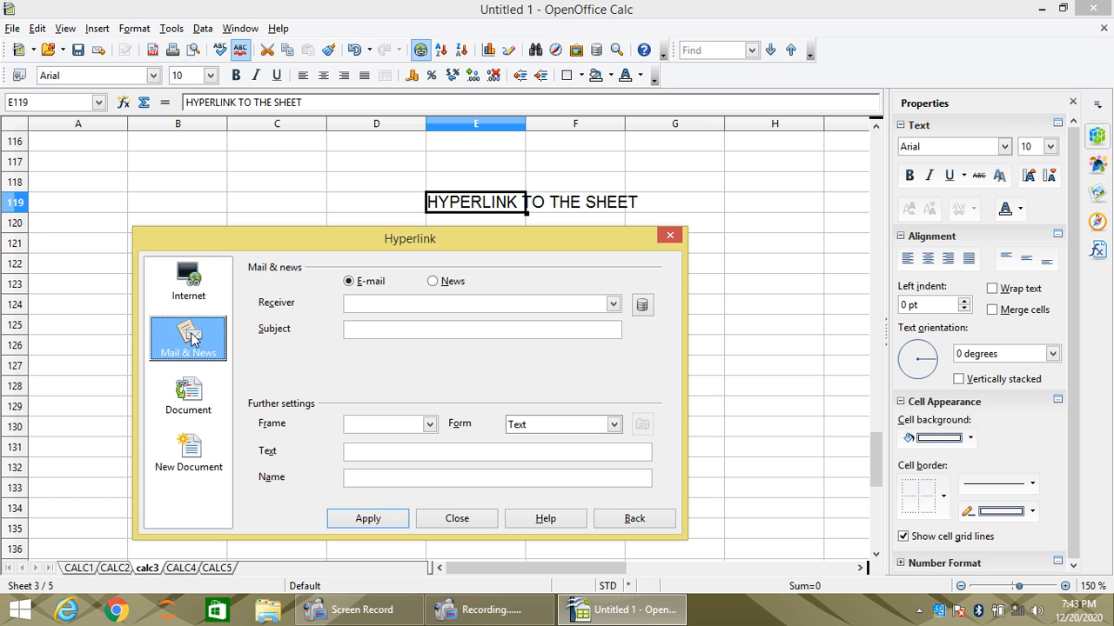
- Make the hyperlink a Document link and choose the Untitled 1 spreadsheet on the Desktop as its path
{"action": "left_click", "coordinate": [186, 396]}
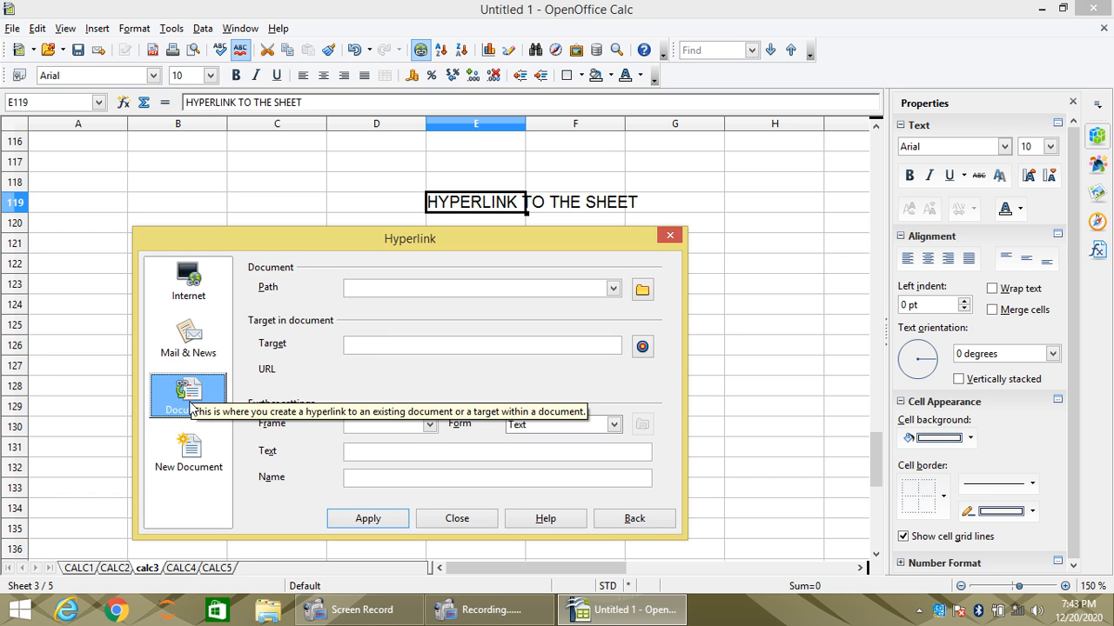
{"action": "left_click", "coordinate": [644, 290]}
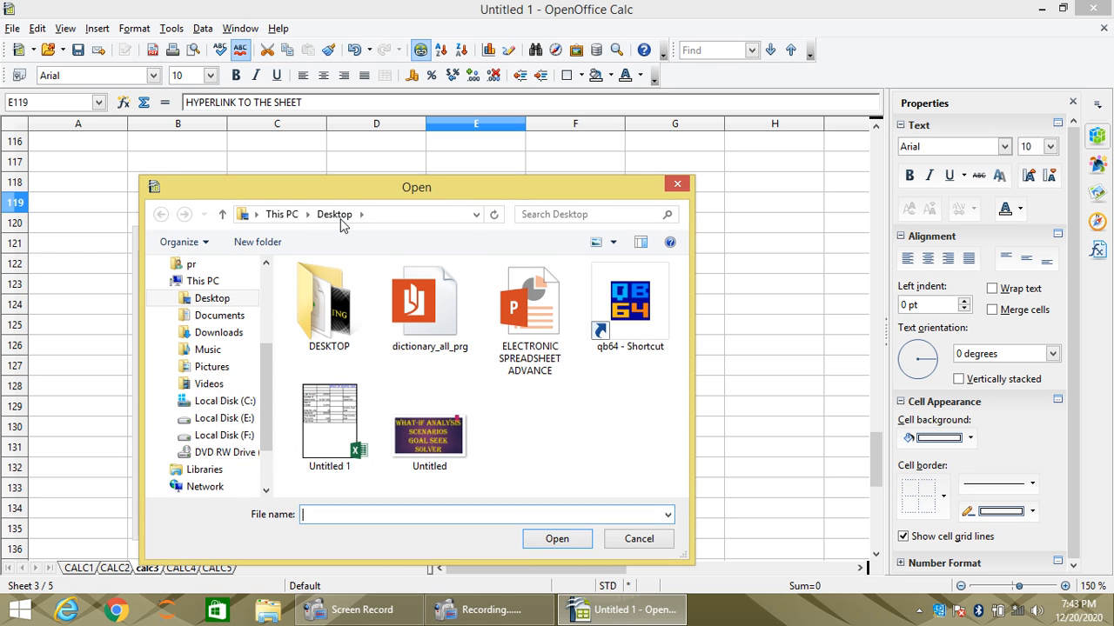
{"action": "left_click", "coordinate": [337, 411]}
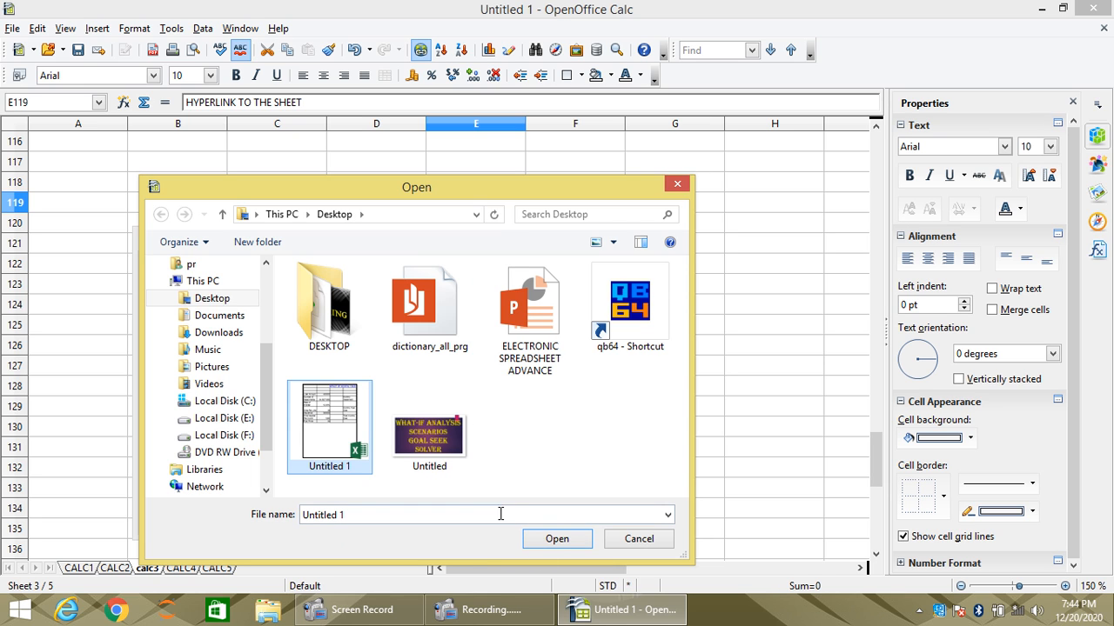
{"action": "left_click", "coordinate": [548, 541]}
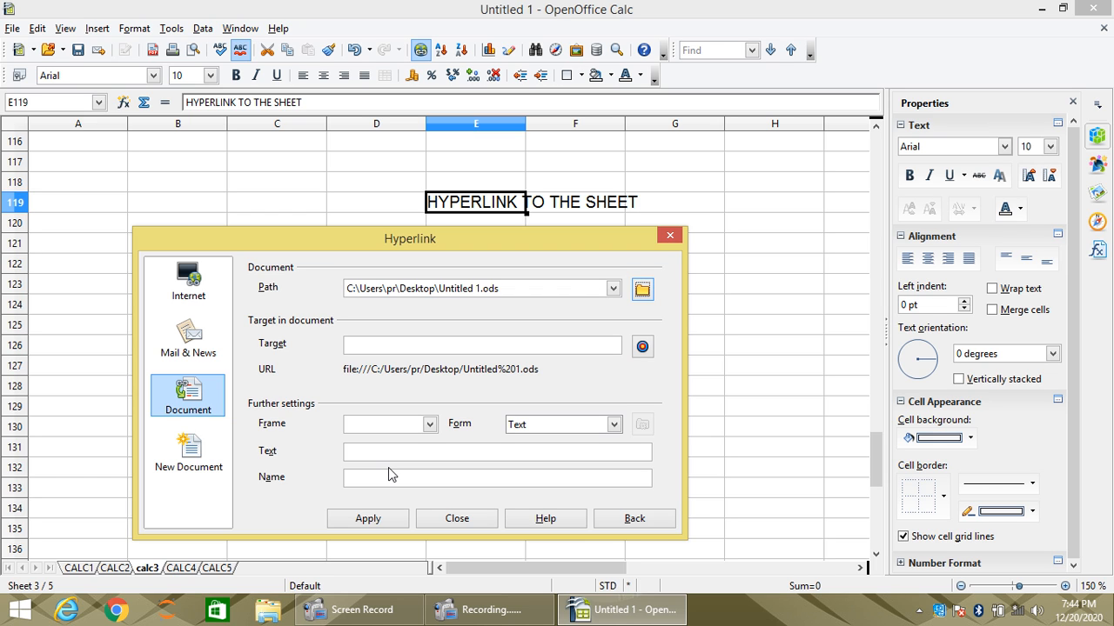
- Insert the hyperlink in cell E119 in Text form with the text HELLO and the name FRIENDS, and finish editing the cell
{"action": "left_click", "coordinate": [358, 456]}
{"action": "left_click", "coordinate": [614, 424]}
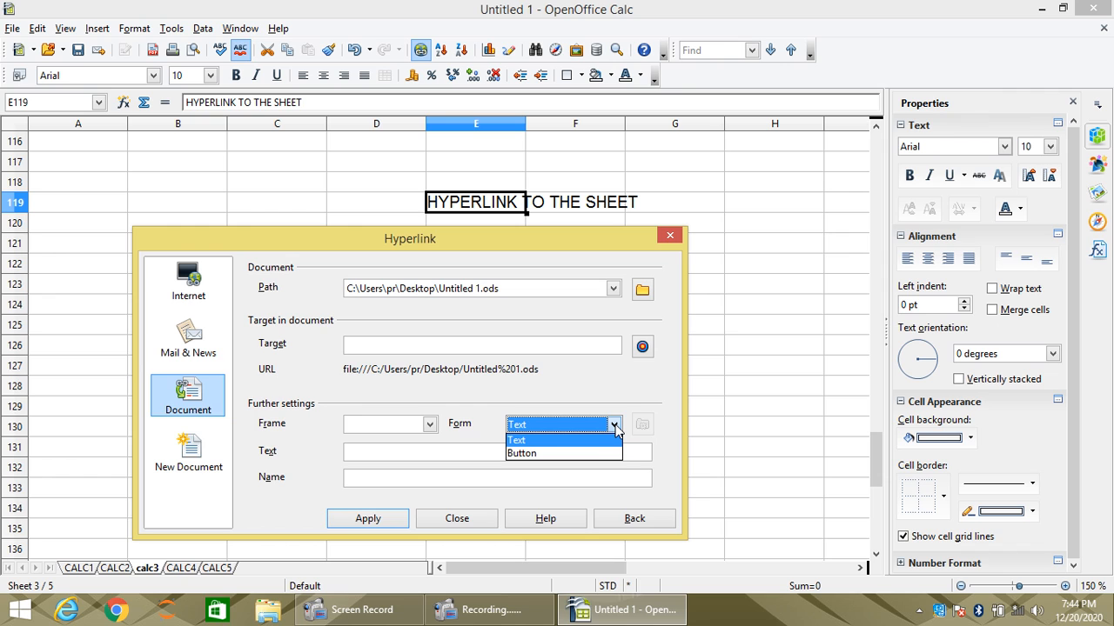
{"action": "left_click", "coordinate": [615, 428]}
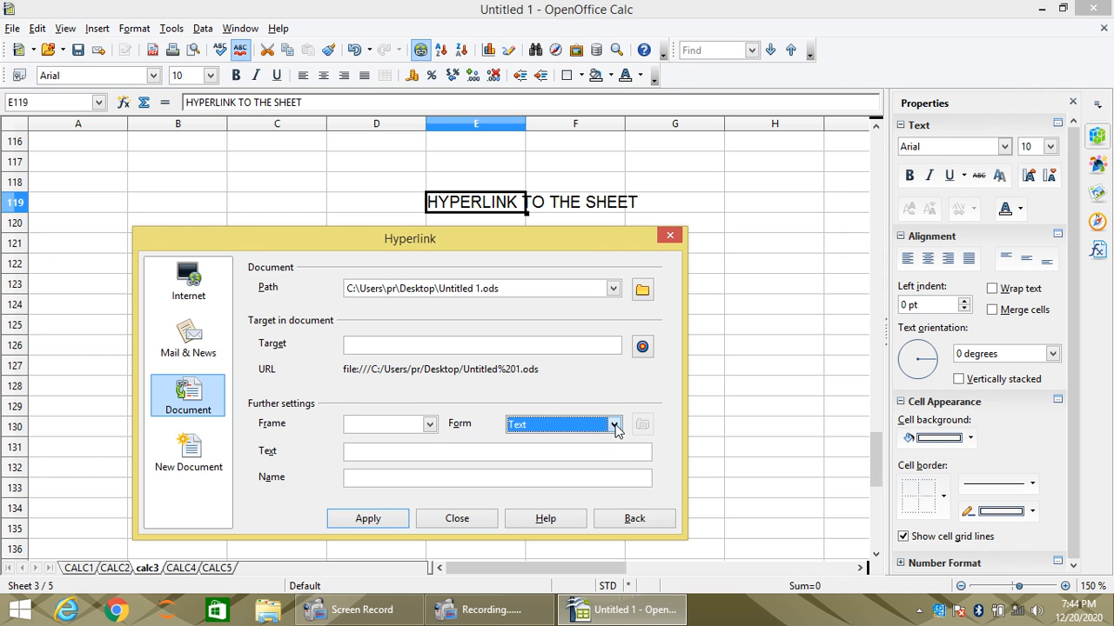
{"action": "left_click", "coordinate": [379, 454]}
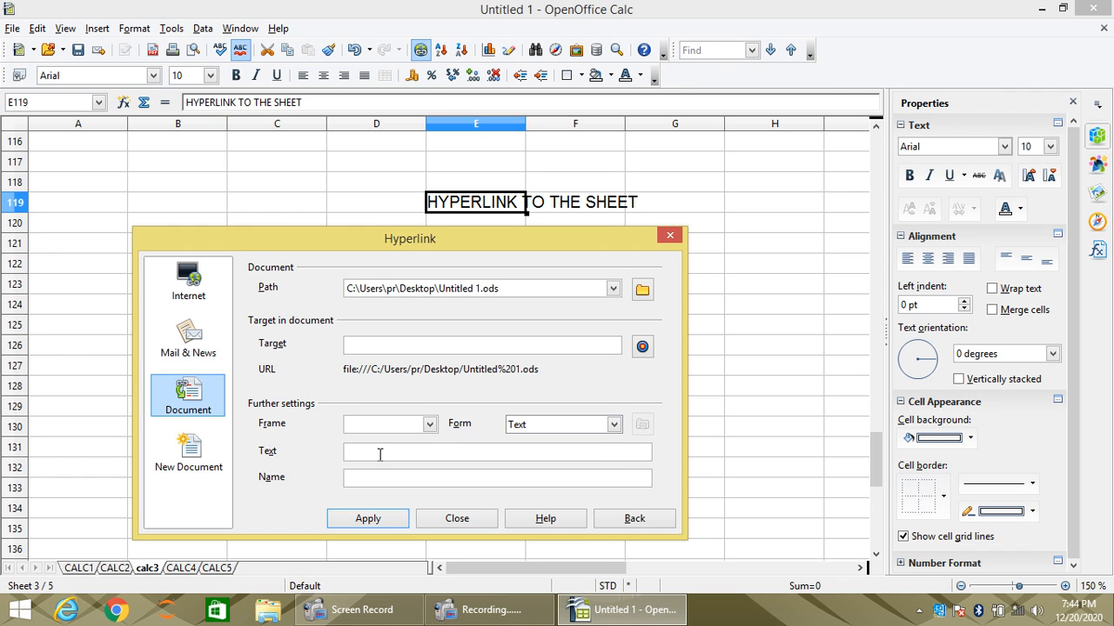
{"action": "type", "text": "HELLO"}
{"action": "left_click", "coordinate": [382, 475]}
{"action": "type", "text": "FRIENDS"}
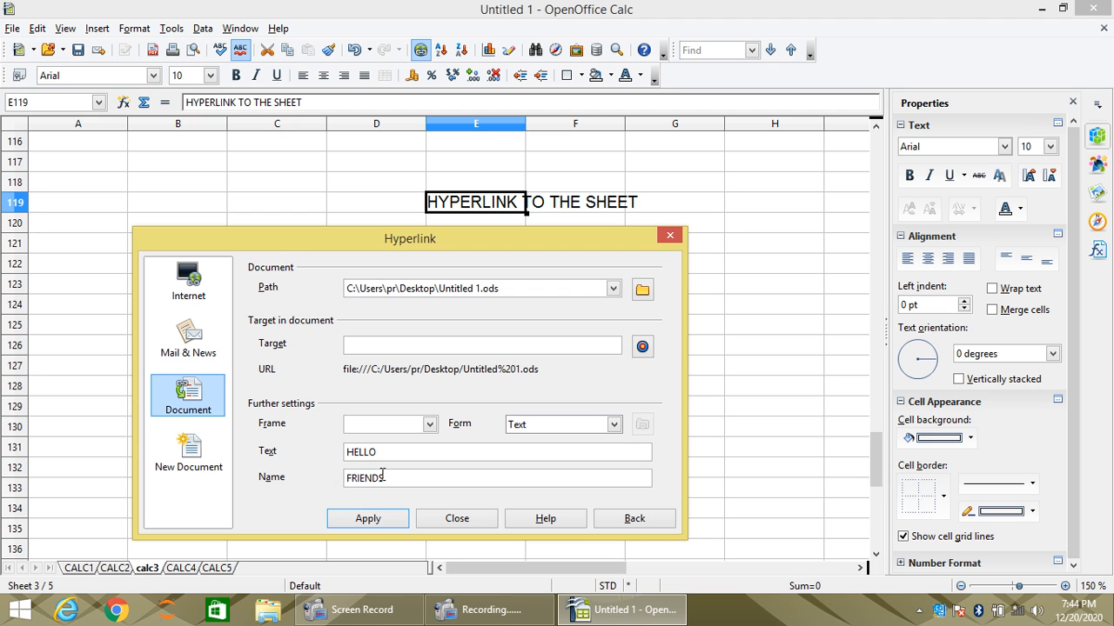
{"action": "left_click", "coordinate": [368, 517]}
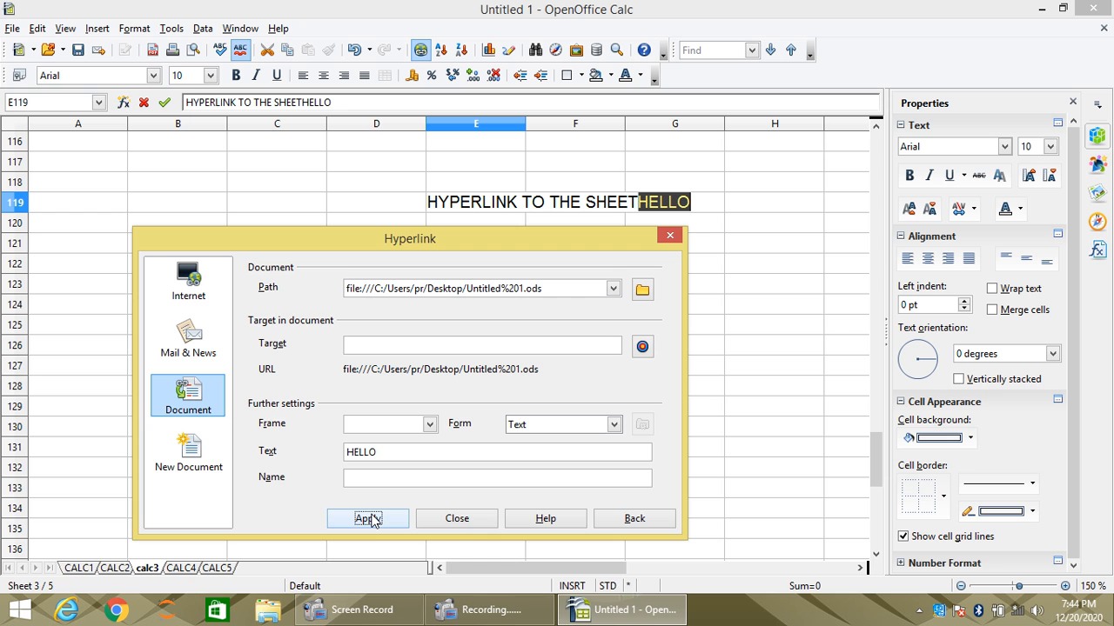
{"action": "left_click", "coordinate": [481, 520]}
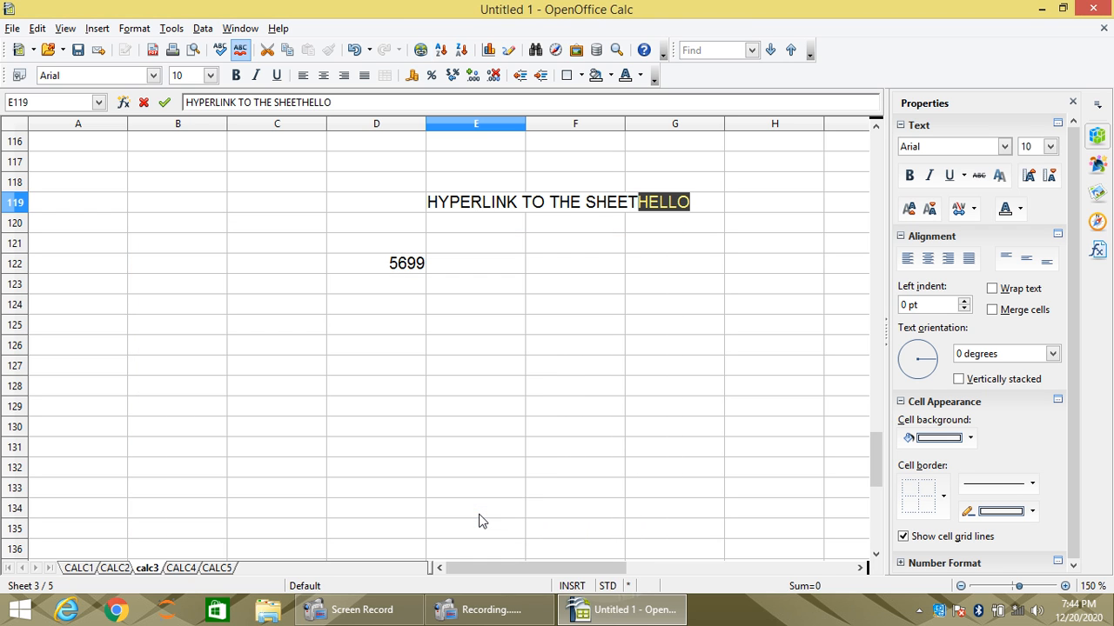
{"action": "left_click", "coordinate": [609, 268]}
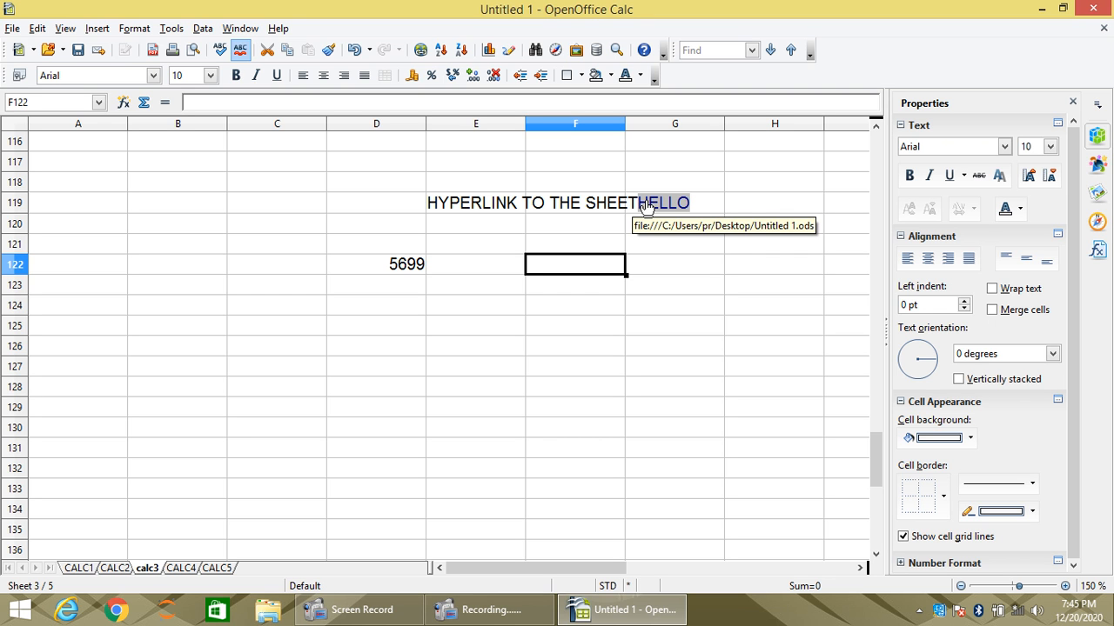
- Test the HELLO hyperlink by following it to Untitled 1.ods, and close the opened file
{"action": "left_click", "coordinate": [646, 204]}
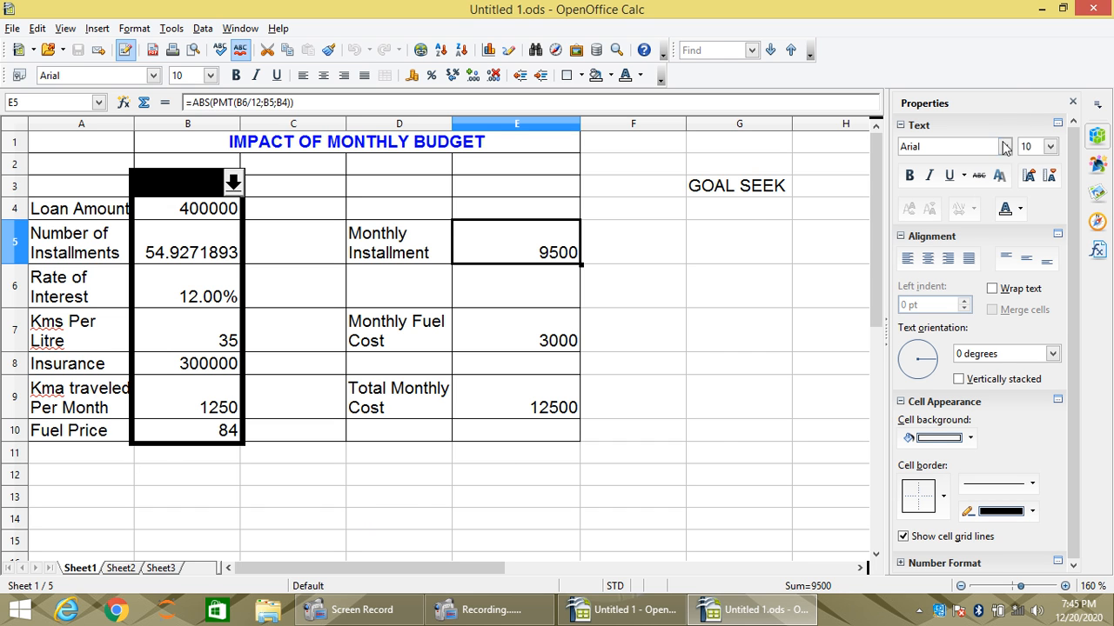
{"action": "left_click", "coordinate": [1093, 8]}
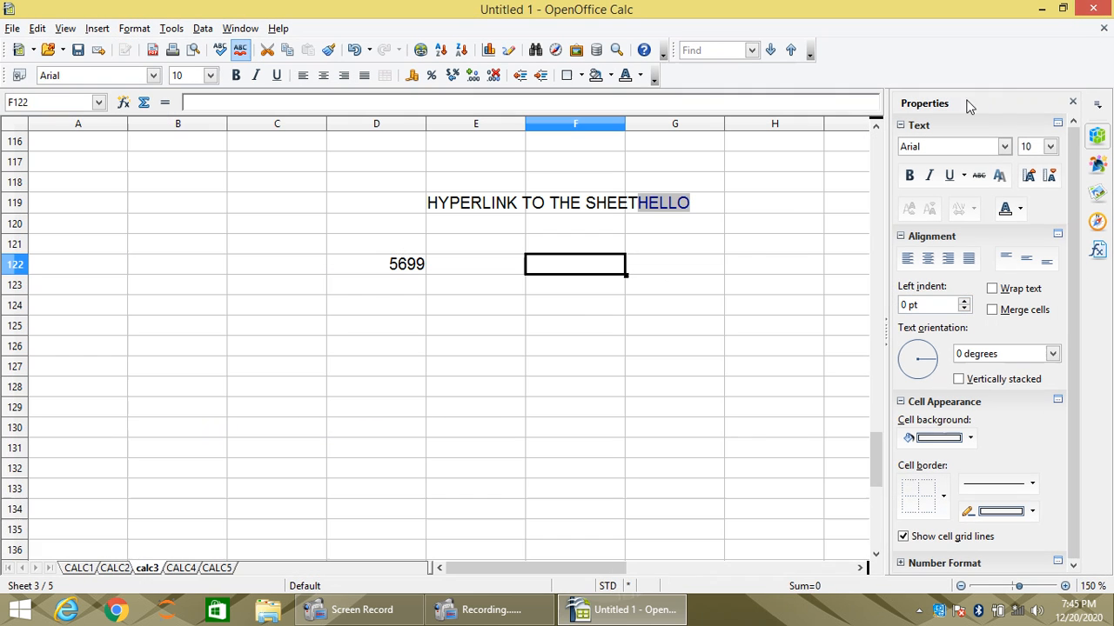
{"action": "left_click", "coordinate": [455, 382]}
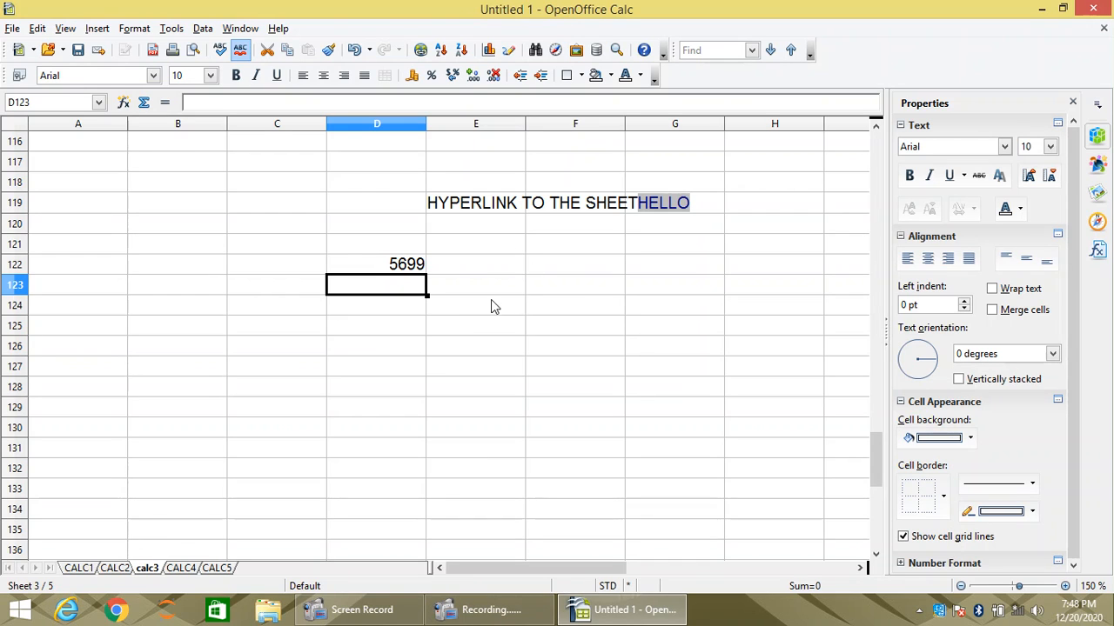
{"action": "left_click", "coordinate": [492, 305]}
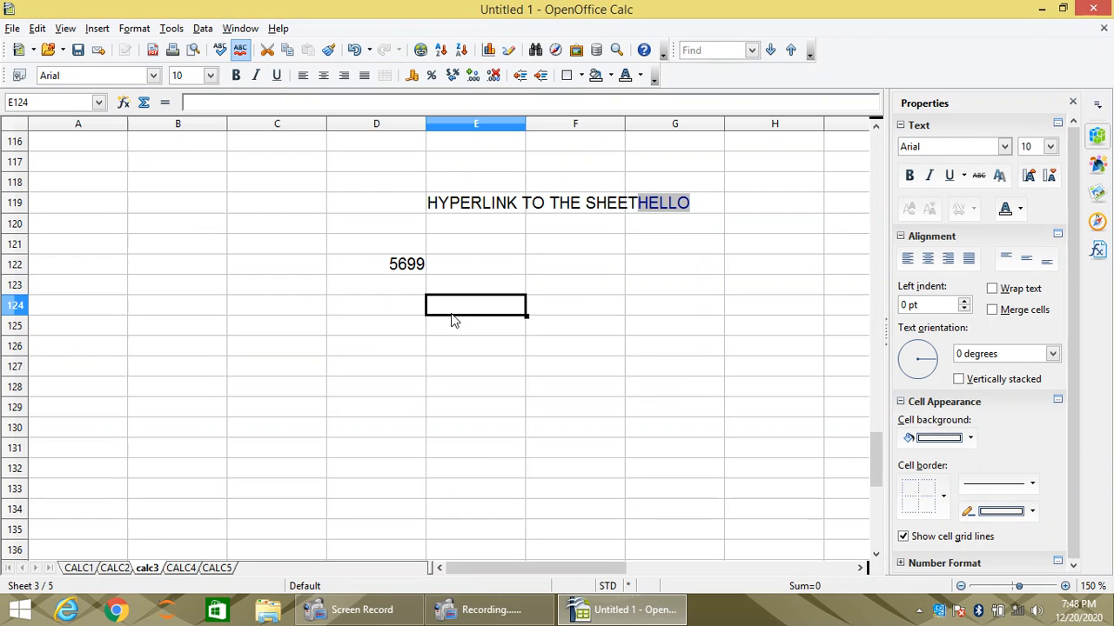
{"action": "left_click", "coordinate": [483, 243]}
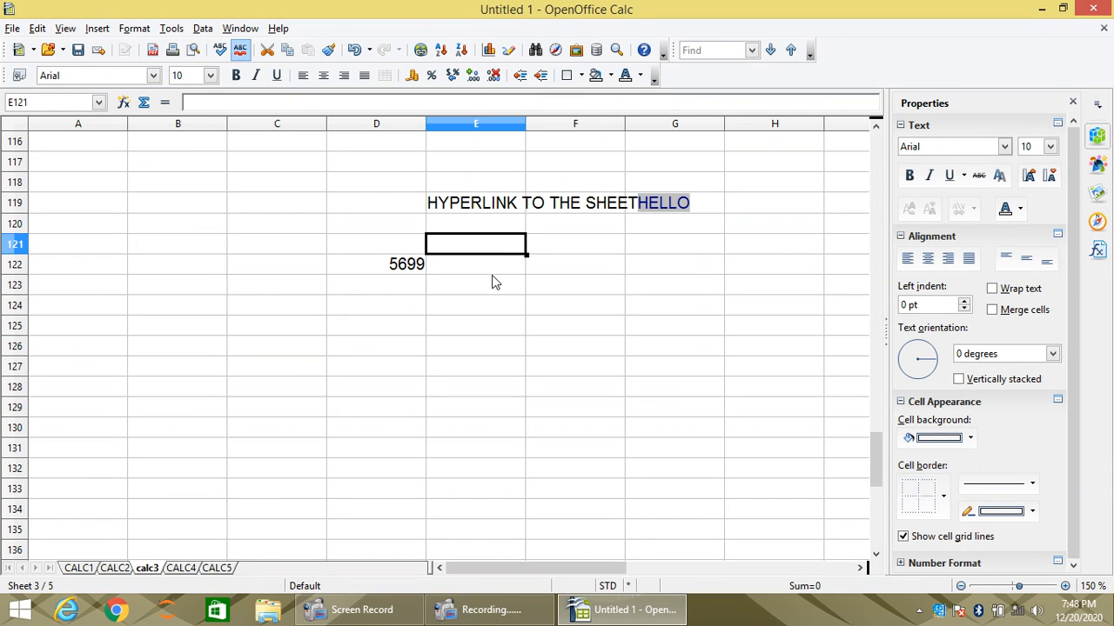
- Enter the list items 1. RELATIVE in cell E125 and 2. ABSOLUTE in cell E126
{"action": "left_click", "coordinate": [461, 292]}
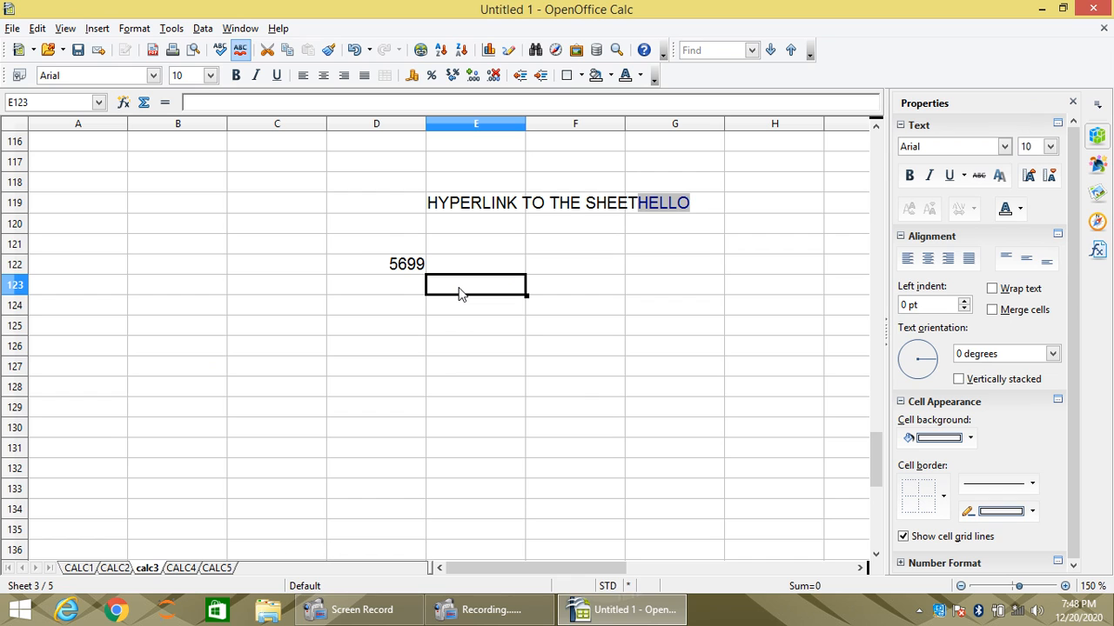
{"action": "key", "text": "Down"}
{"action": "key", "text": "Down"}
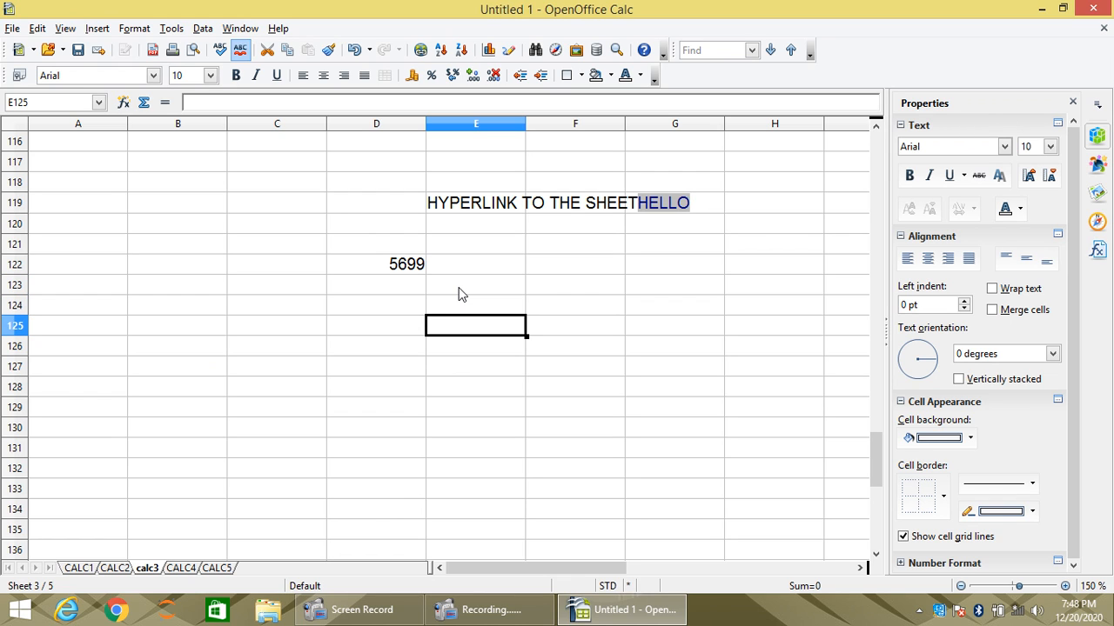
{"action": "type", "text": "1."}
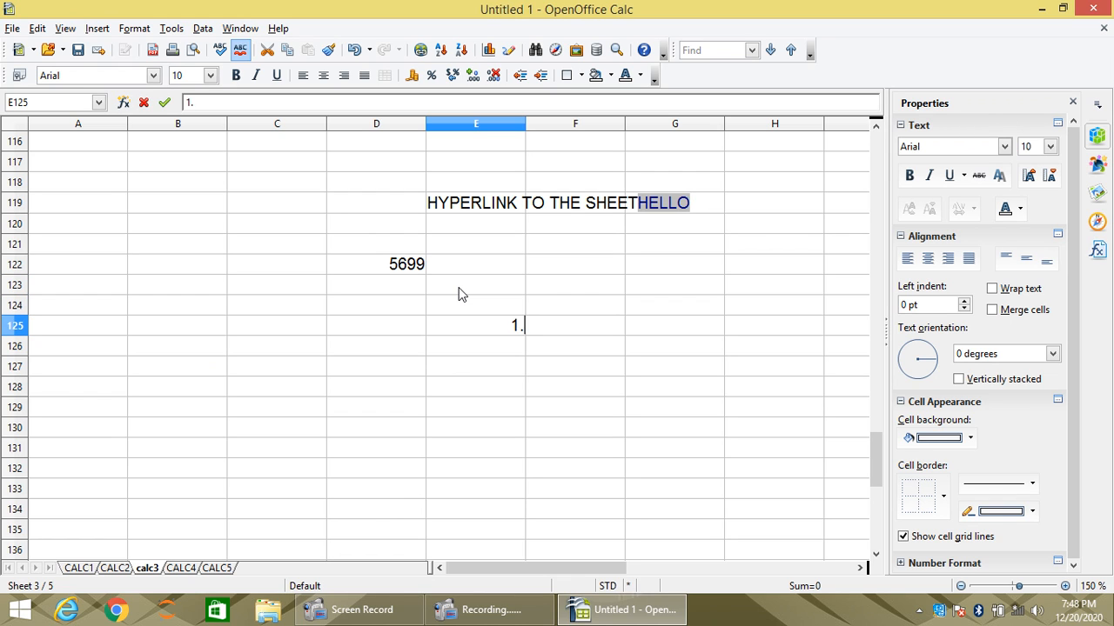
{"action": "type", "text": " RELATIVE"}
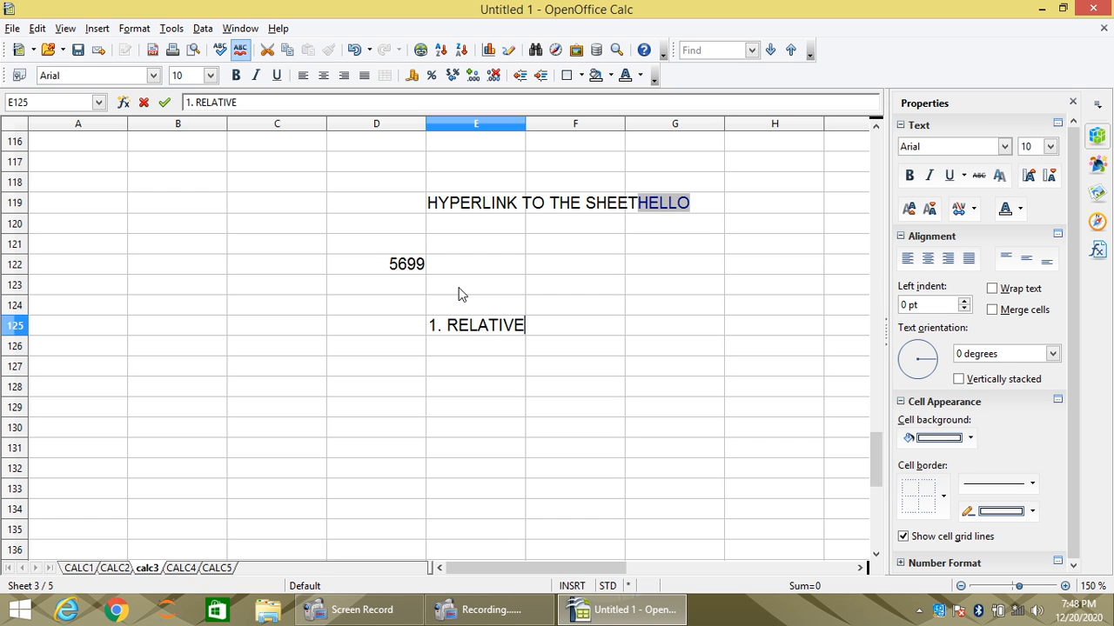
{"action": "key", "text": "Return"}
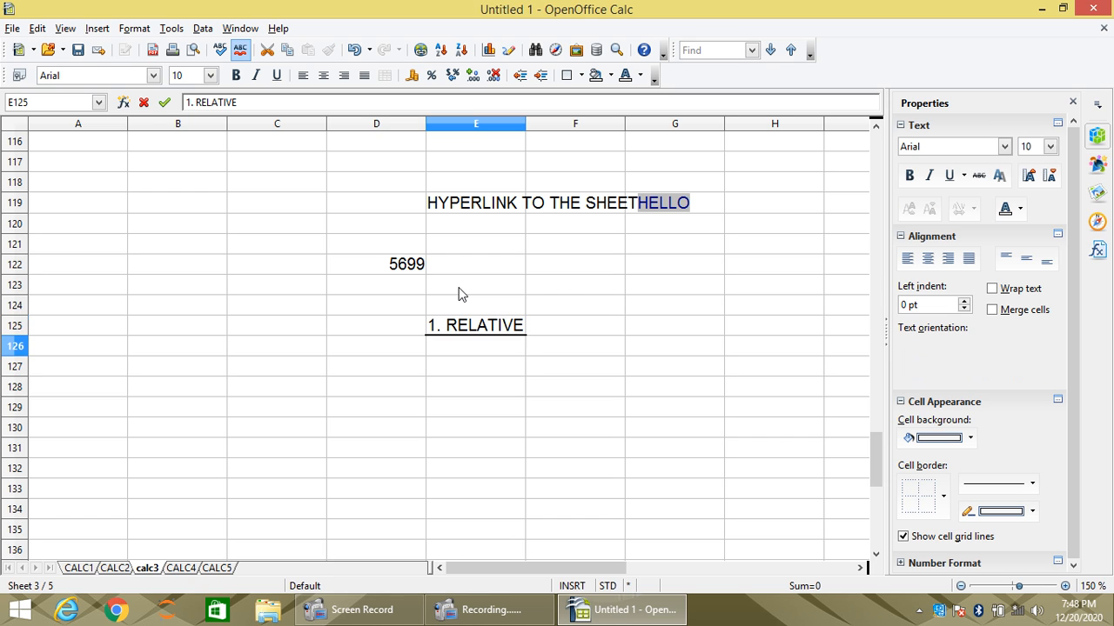
{"action": "type", "text": "2. "}
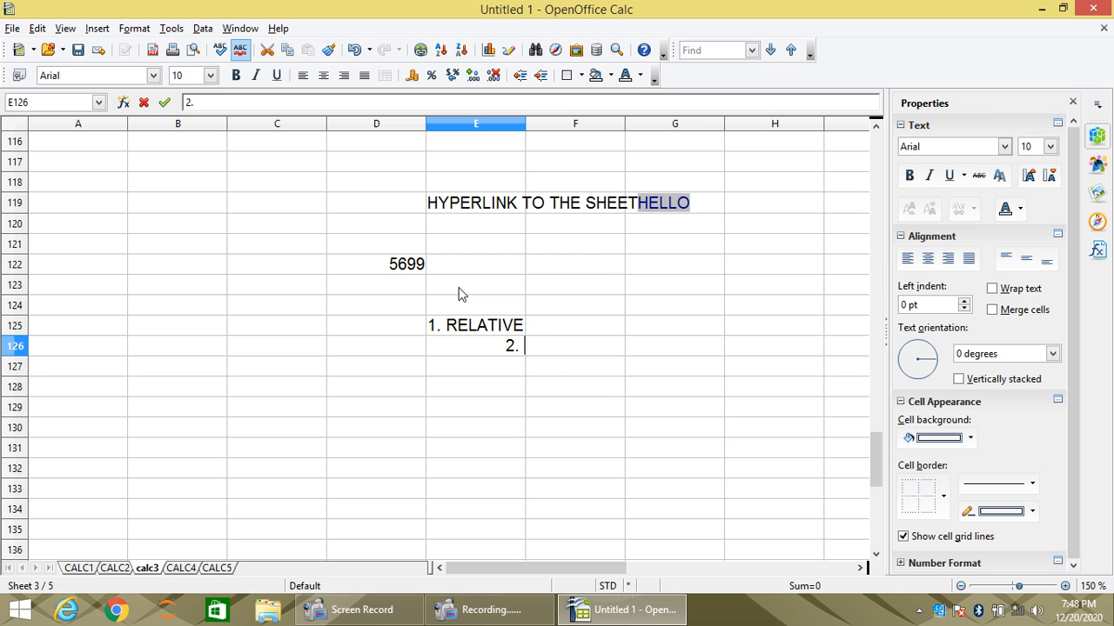
{"action": "type", "text": "ABS"}
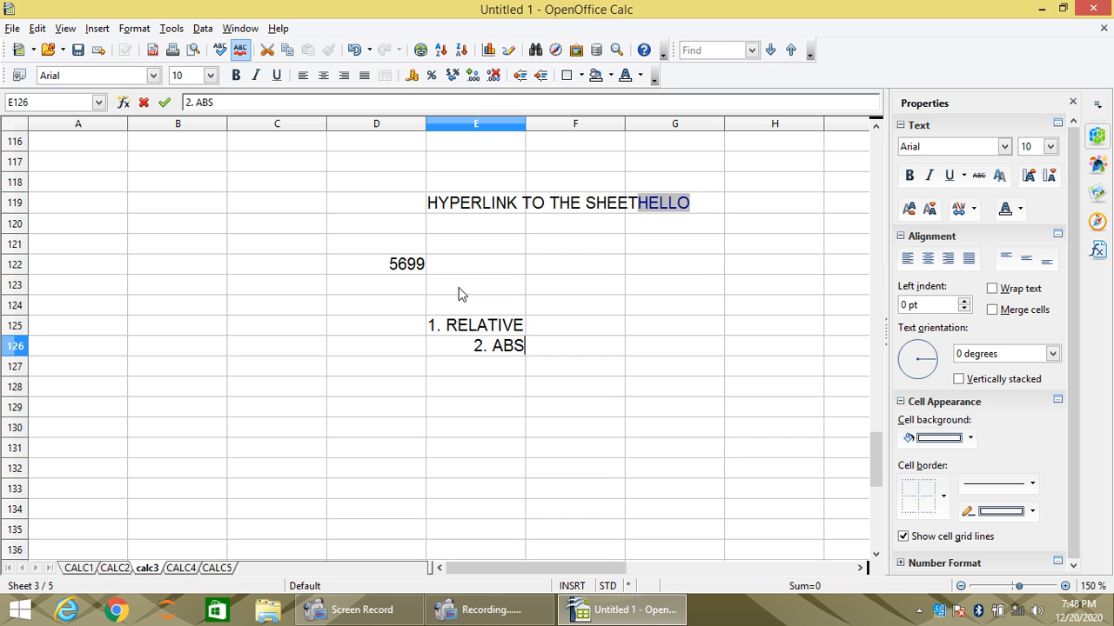
{"action": "type", "text": "OLUTE"}
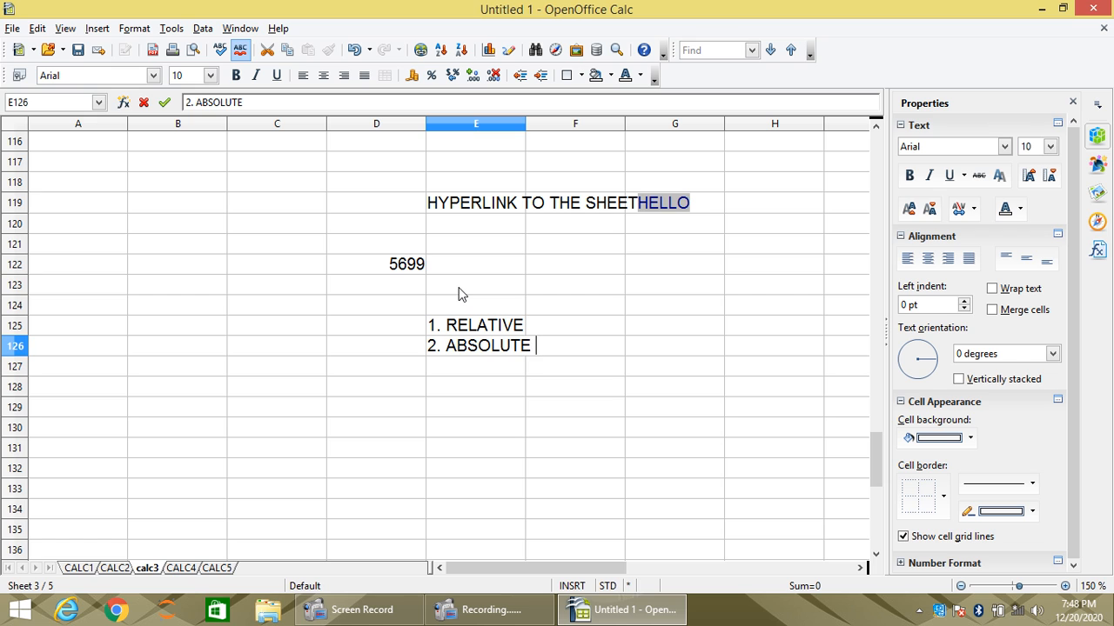
{"action": "key", "text": "Return"}
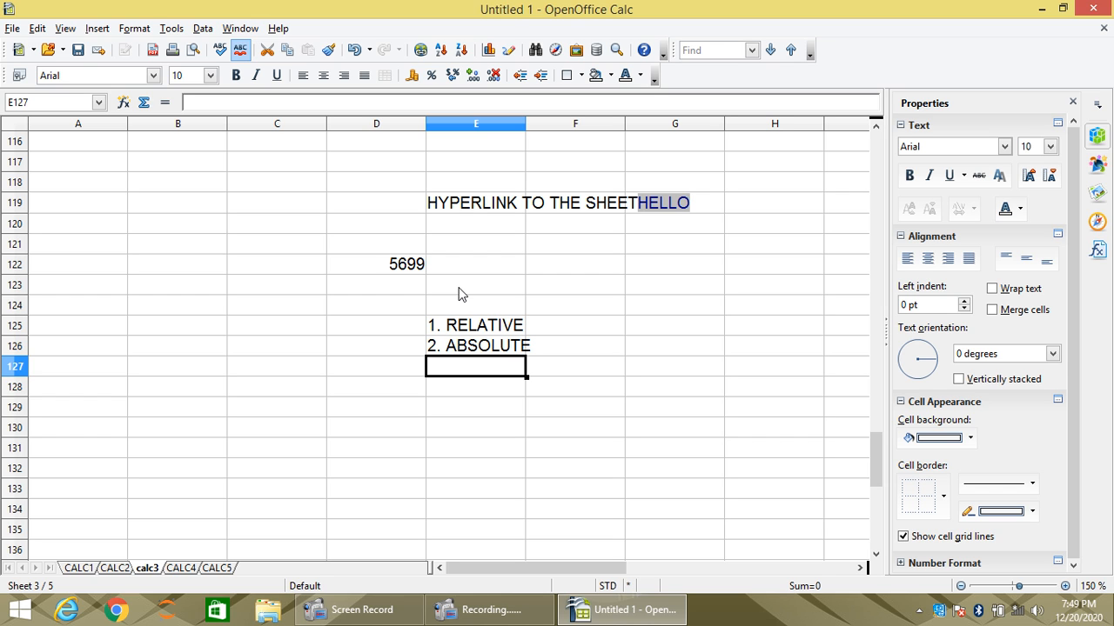
{"action": "key", "text": "Up"}
{"action": "key", "text": "Up"}
{"action": "key", "text": "Up"}
{"action": "key", "text": "Up"}
{"action": "key", "text": "Down"}
{"action": "key", "text": "Down"}
{"action": "key", "text": "Down"}
{"action": "key", "text": "Down"}
{"action": "key", "text": "Down"}
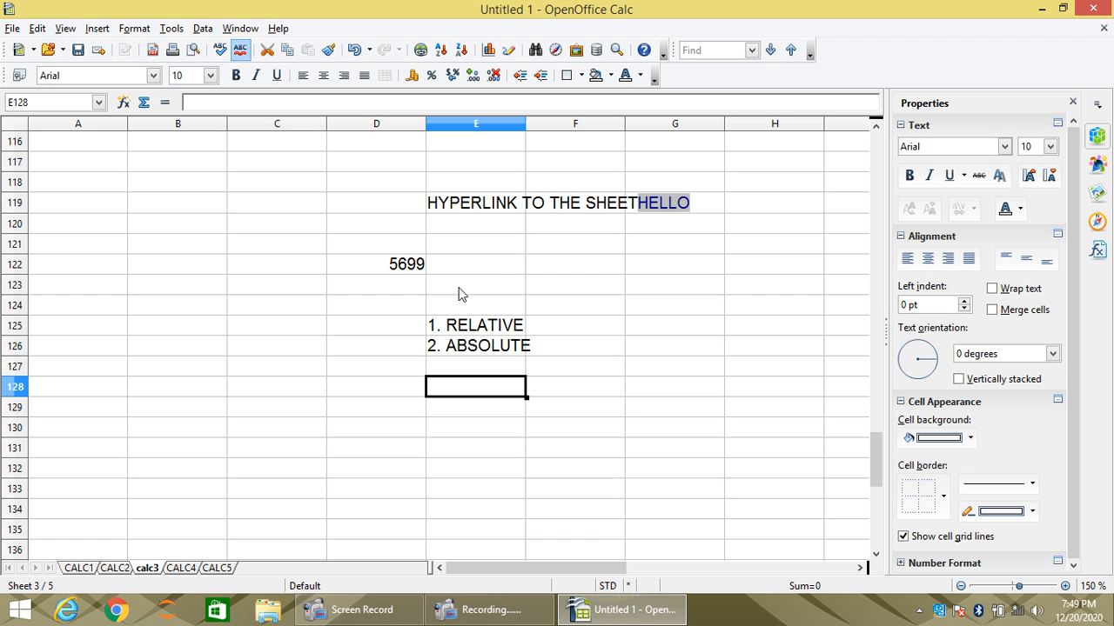
{"action": "key", "text": "Up"}
{"action": "key", "text": "Up"}
{"action": "key", "text": "Up"}
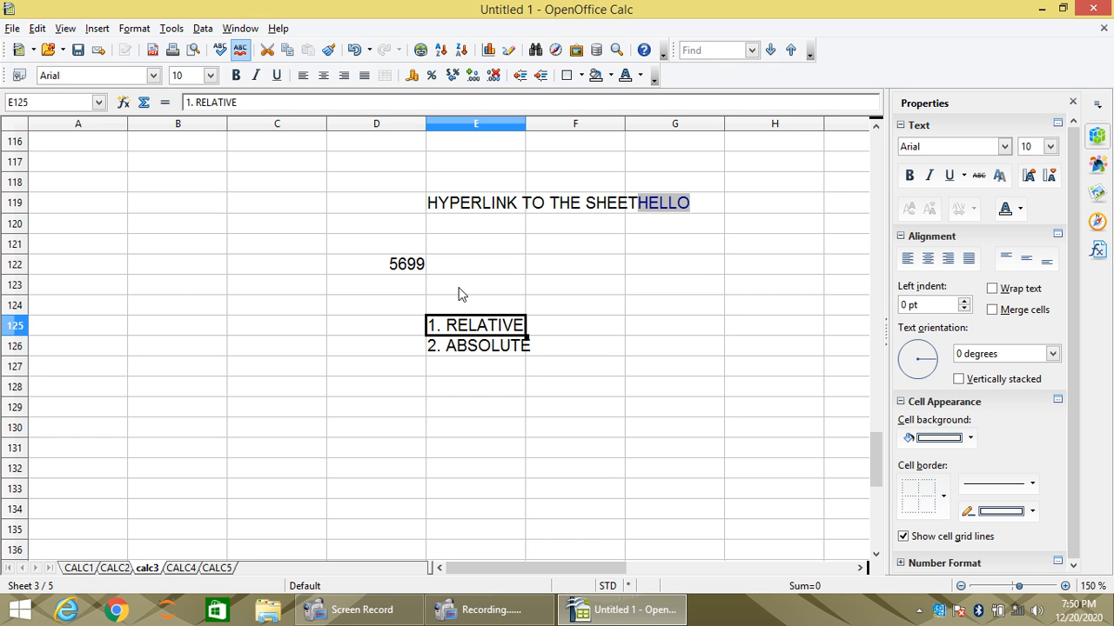
{"action": "key", "text": "Down"}
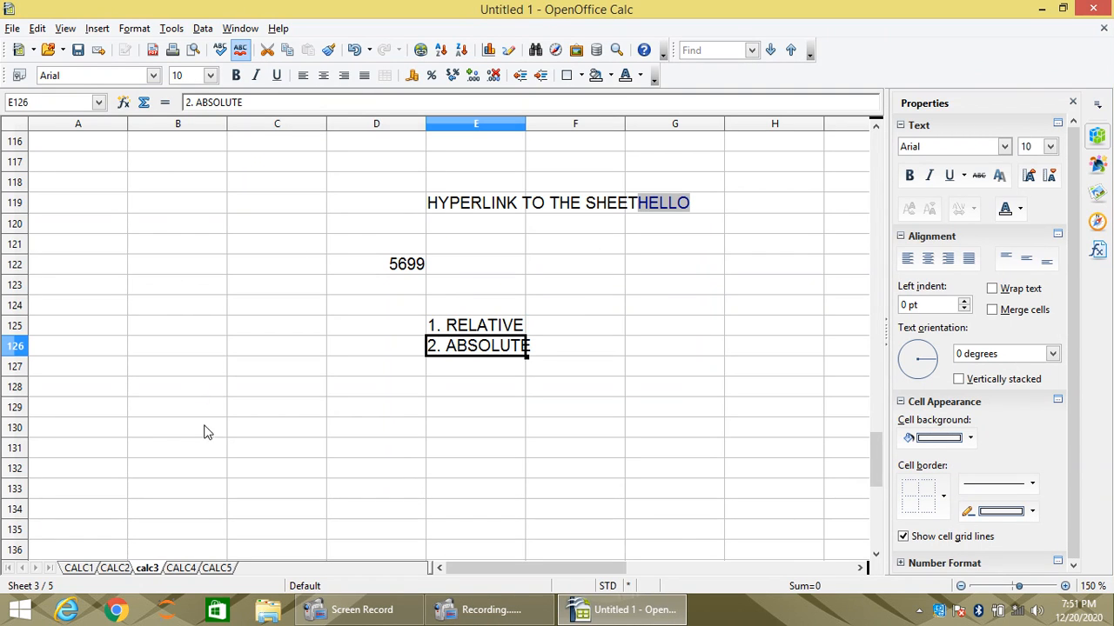
- Enter the heading LINKING TO EXTERNAL DATA in cell E128
{"action": "left_click", "coordinate": [453, 389]}
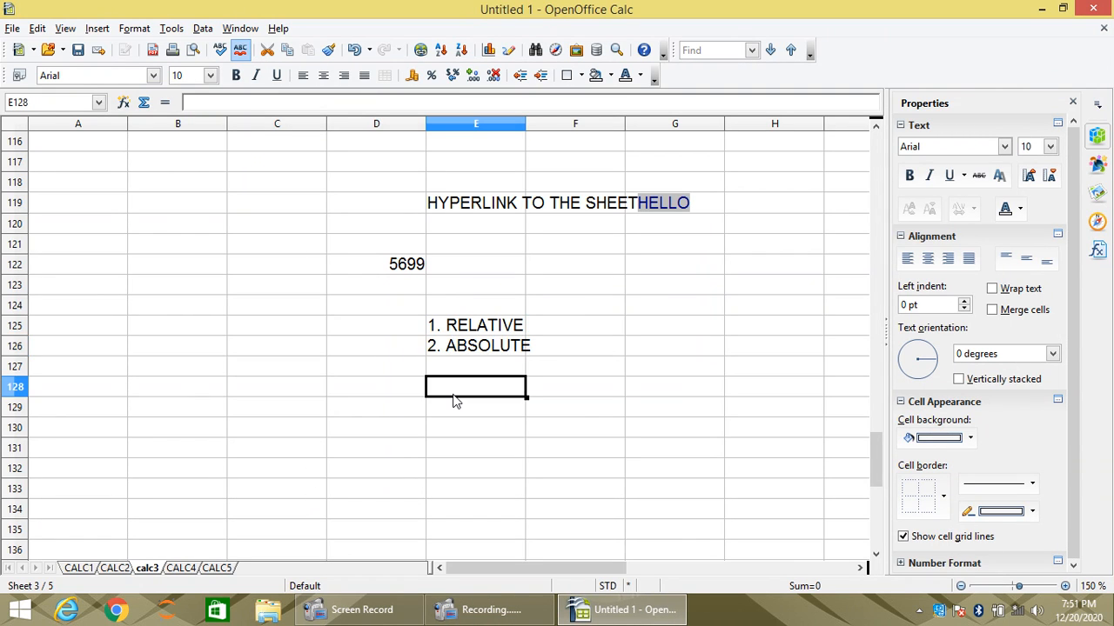
{"action": "type", "text": "LINKING T"}
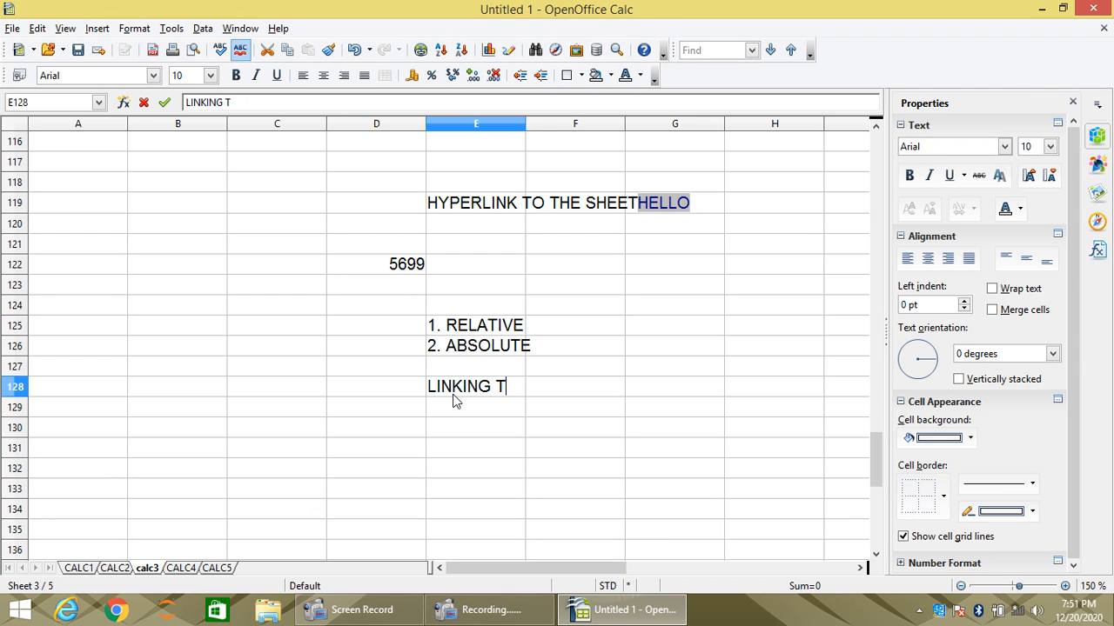
{"action": "type", "text": "O EXR"}
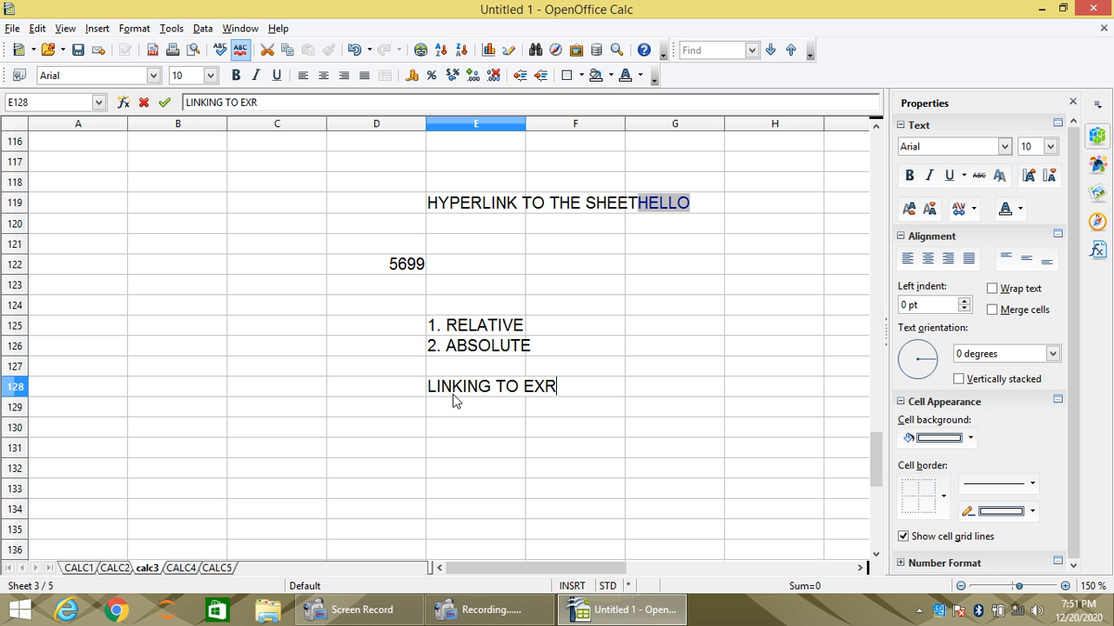
{"action": "key", "text": "BackSpace"}
{"action": "type", "text": "TERNAL "}
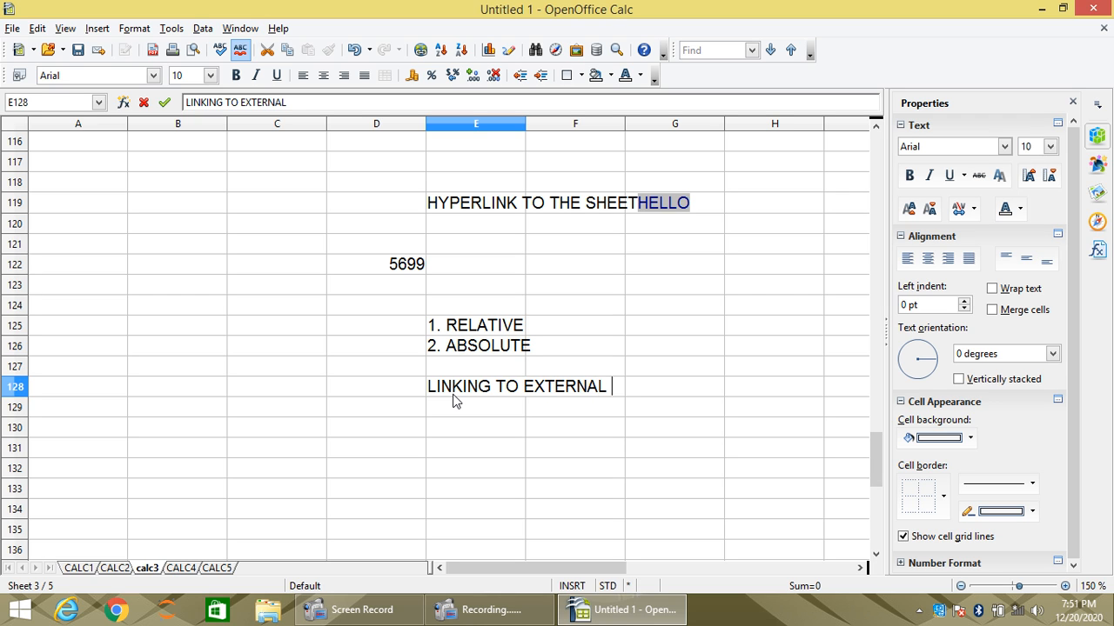
{"action": "type", "text": "DATA"}
{"action": "key", "text": "Return"}
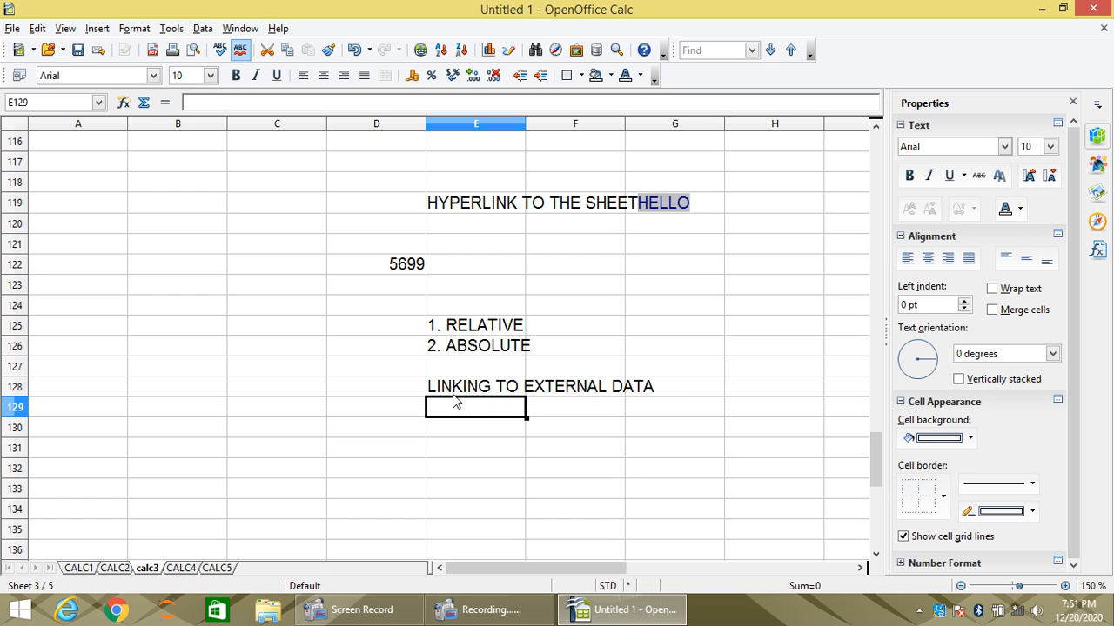
- Set up a Document hyperlink for cell B119 with the DIGITAL DOCUMENTATION PNG image from the DESKTOP folder as its path
{"action": "left_click", "coordinate": [454, 394]}
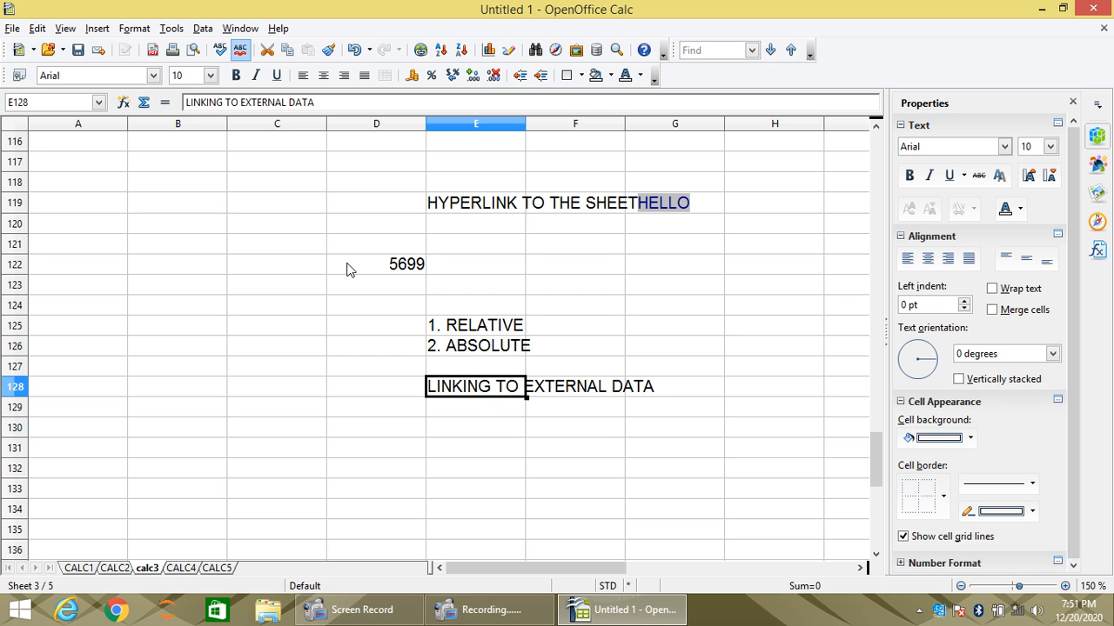
{"action": "left_click", "coordinate": [97, 29]}
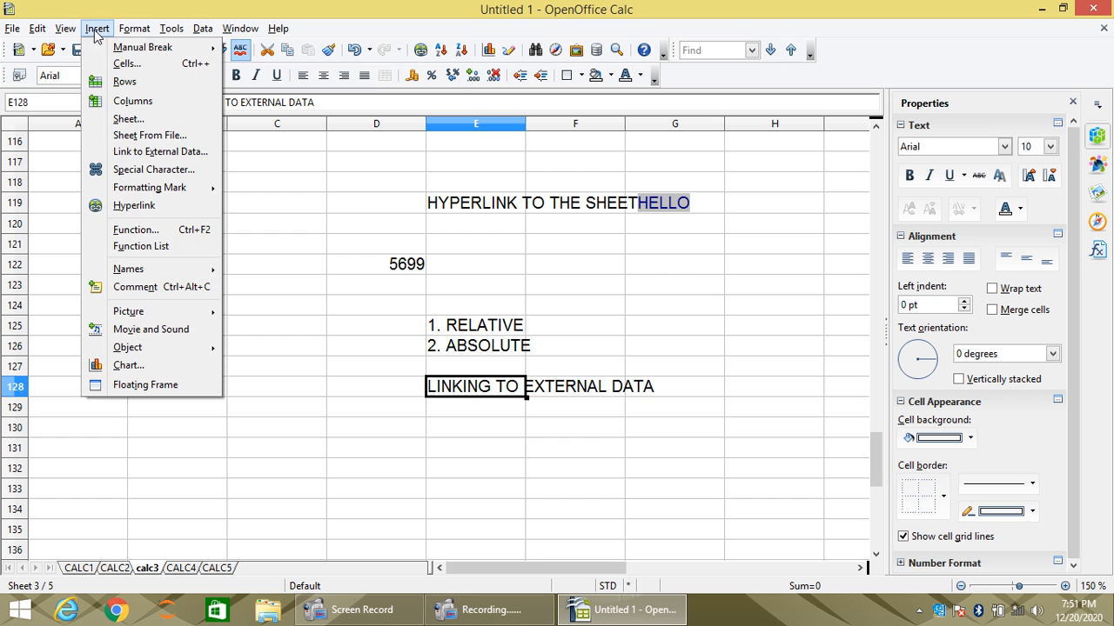
{"action": "left_click", "coordinate": [158, 211]}
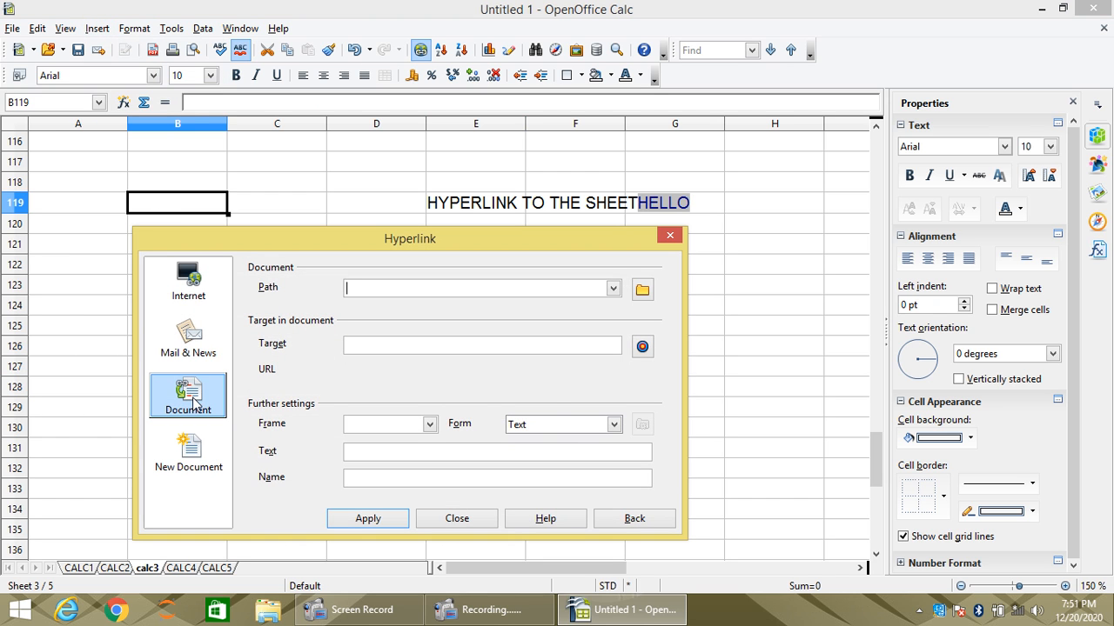
{"action": "left_click", "coordinate": [193, 403]}
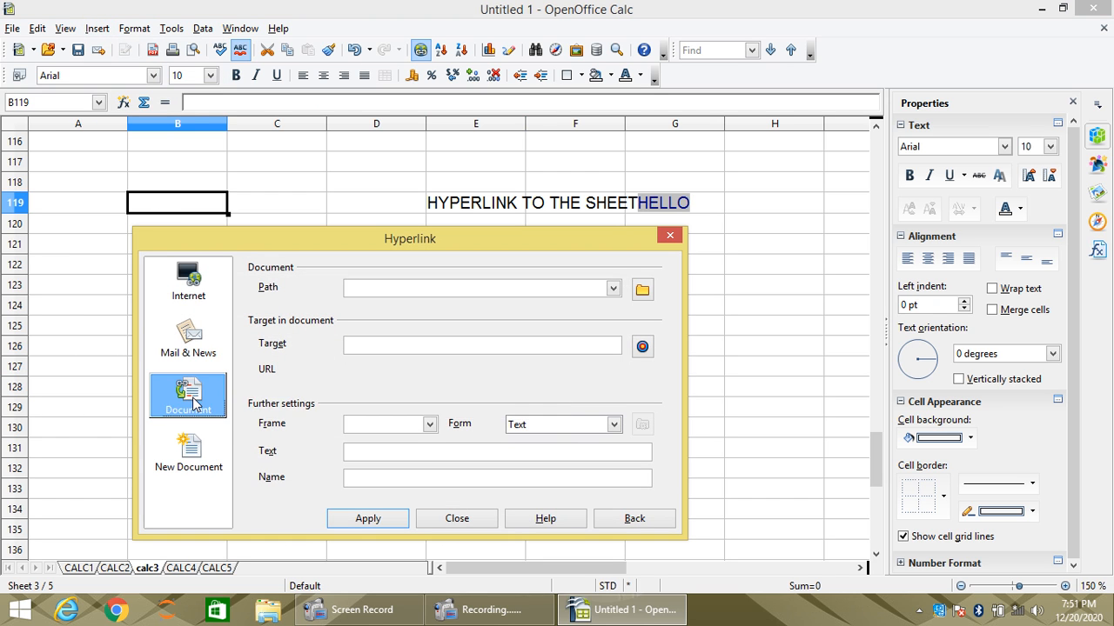
{"action": "left_click", "coordinate": [642, 291]}
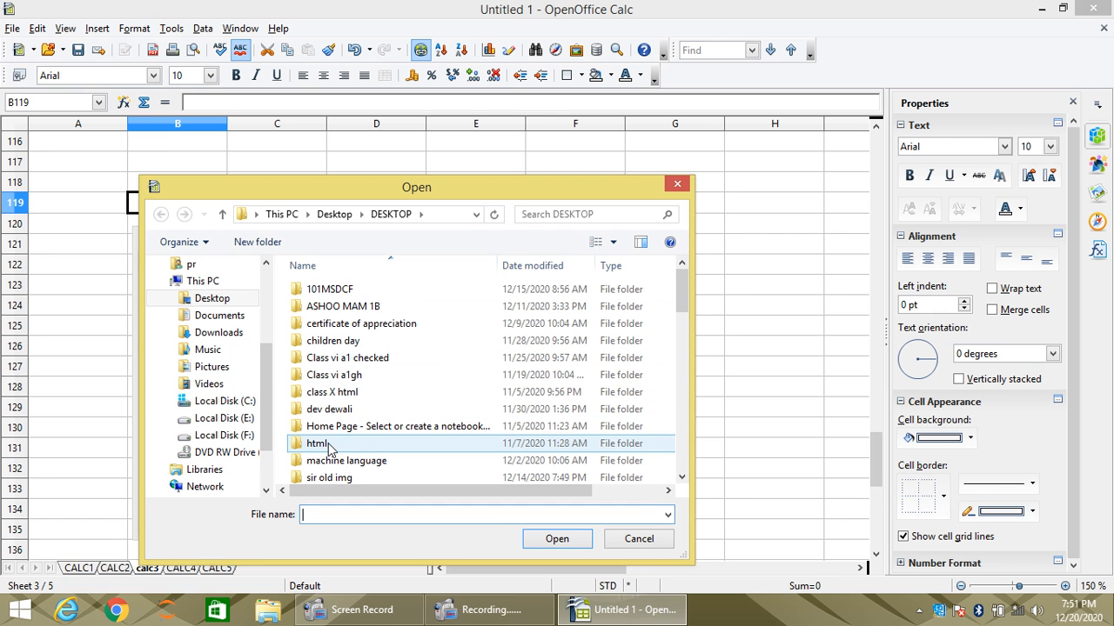
{"action": "left_click", "coordinate": [411, 445]}
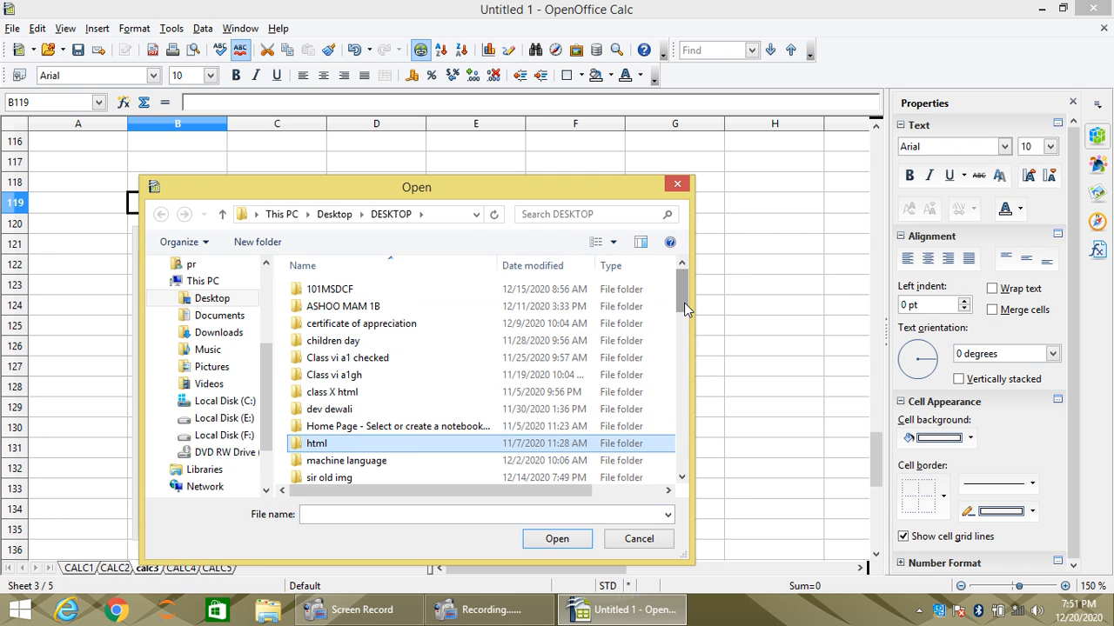
{"action": "left_click_drag", "start_coordinate": [681, 293], "coordinate": [685, 377]}
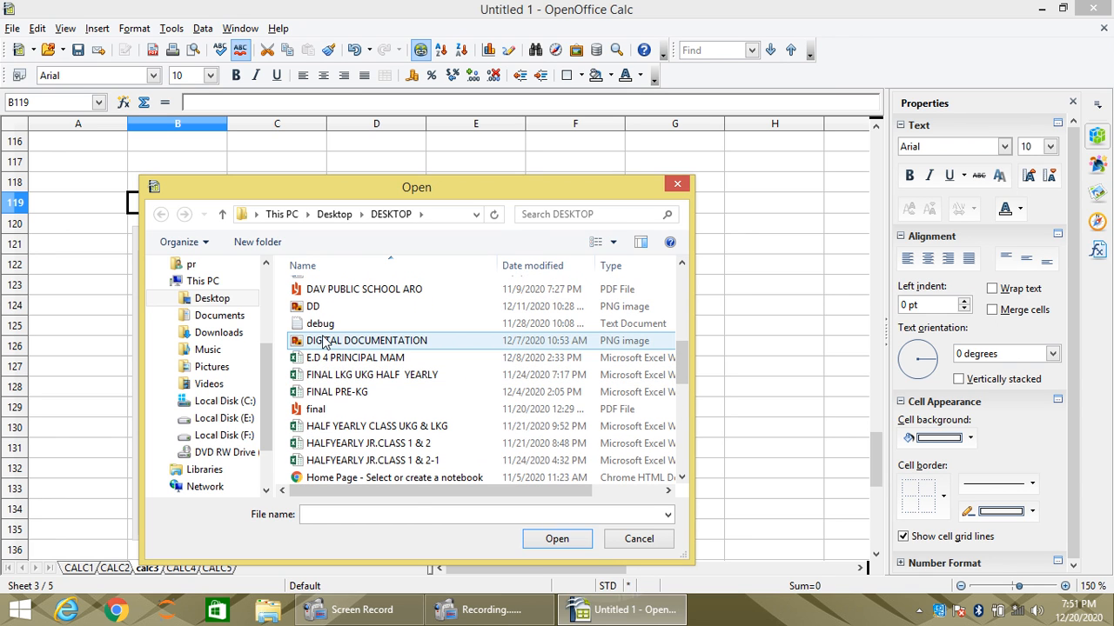
{"action": "left_click", "coordinate": [326, 341]}
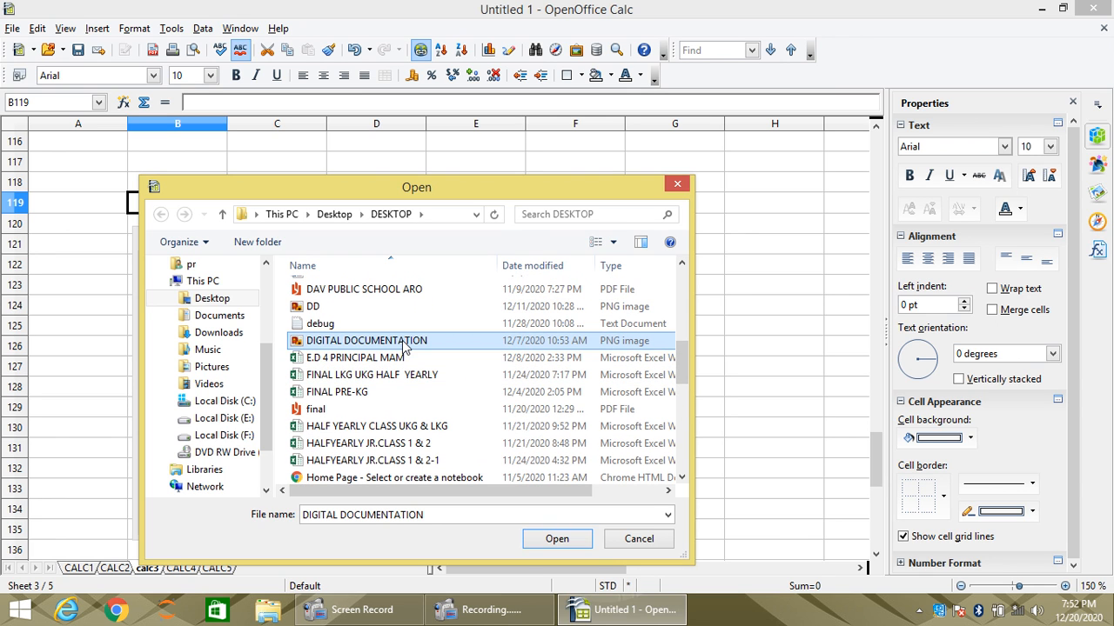
{"action": "left_click", "coordinate": [557, 539]}
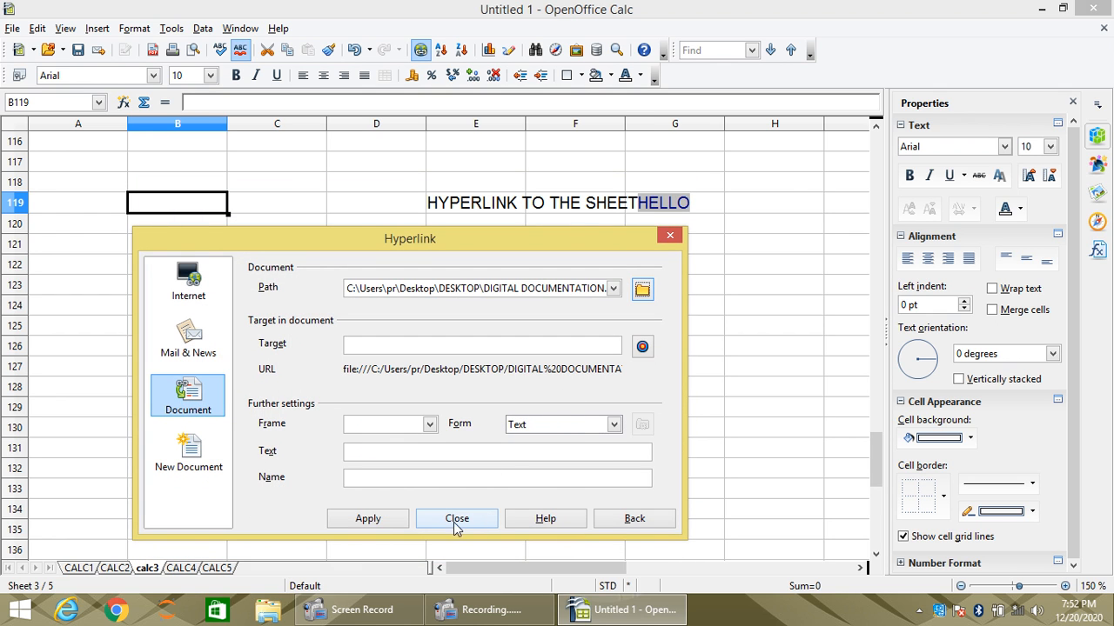
- Insert the image hyperlink in cell B119 and test it by opening the linked picture, closing the photo viewer again
{"action": "left_click", "coordinate": [383, 520]}
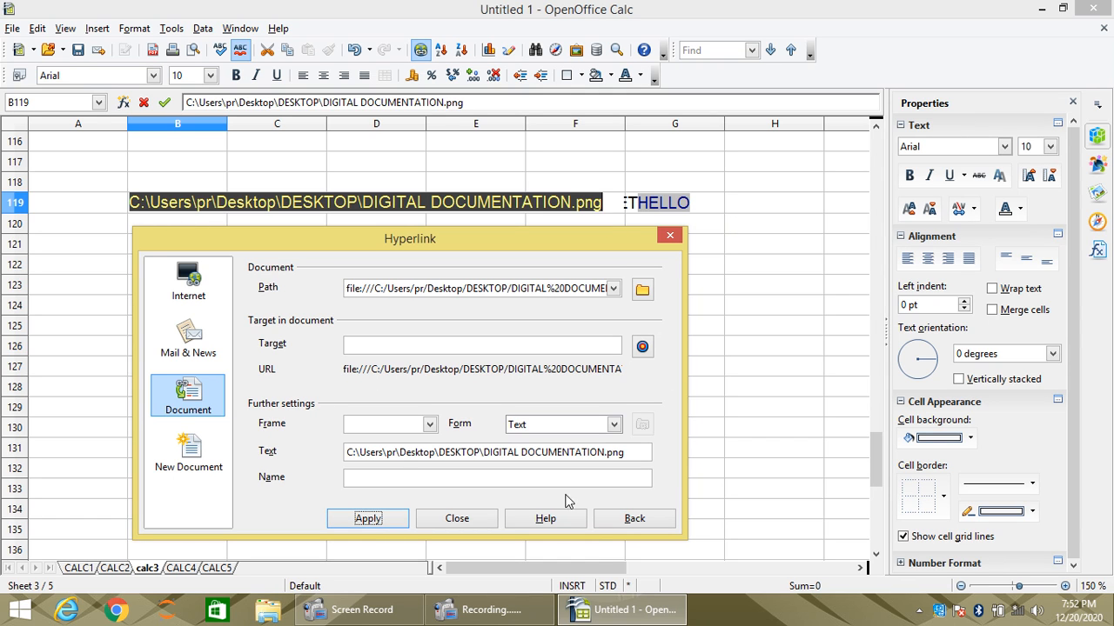
{"action": "left_click", "coordinate": [458, 520]}
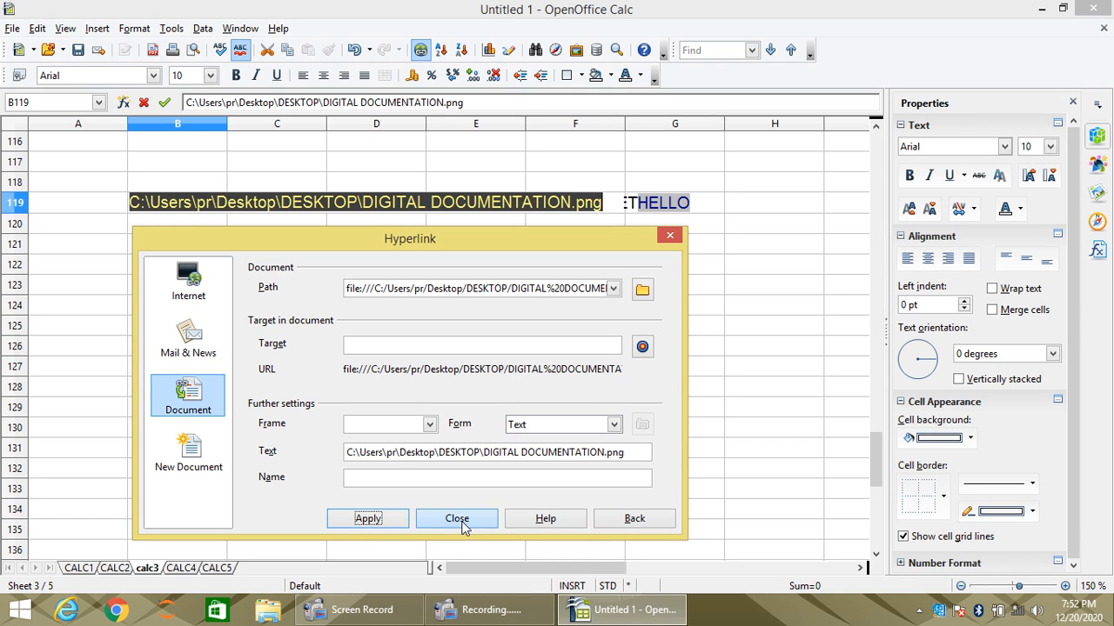
{"action": "left_click", "coordinate": [315, 366]}
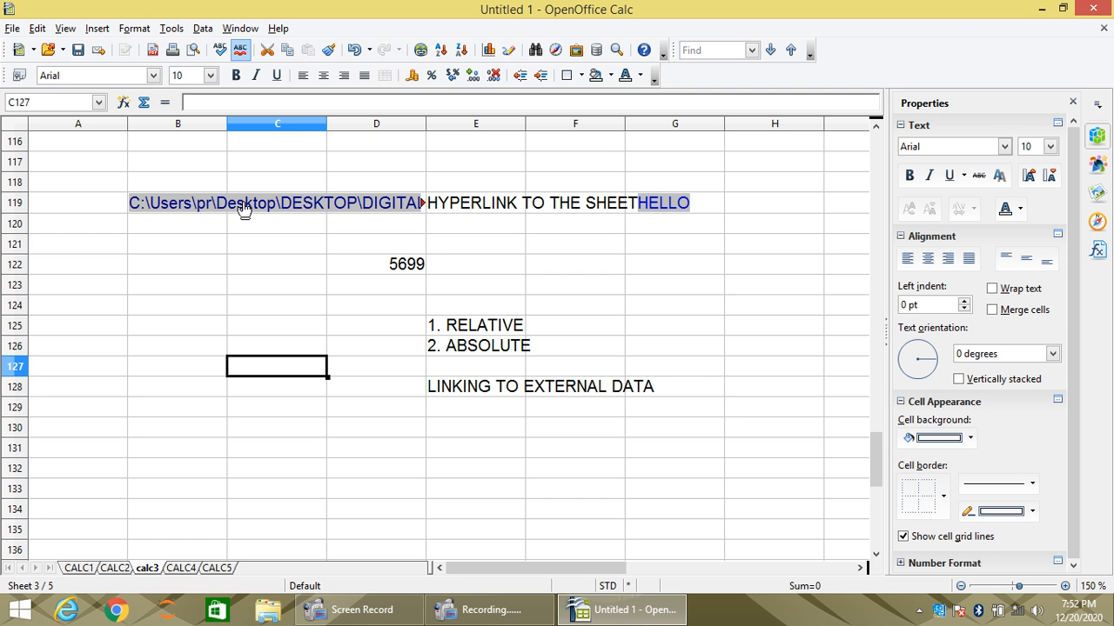
{"action": "left_click", "coordinate": [244, 209]}
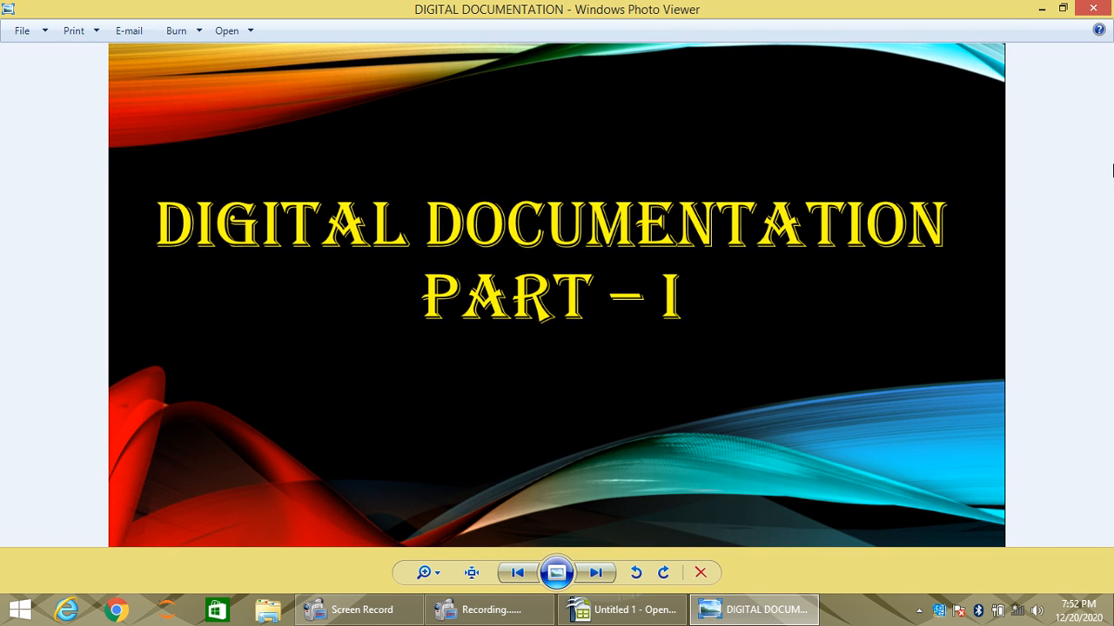
{"action": "left_click", "coordinate": [1094, 11]}
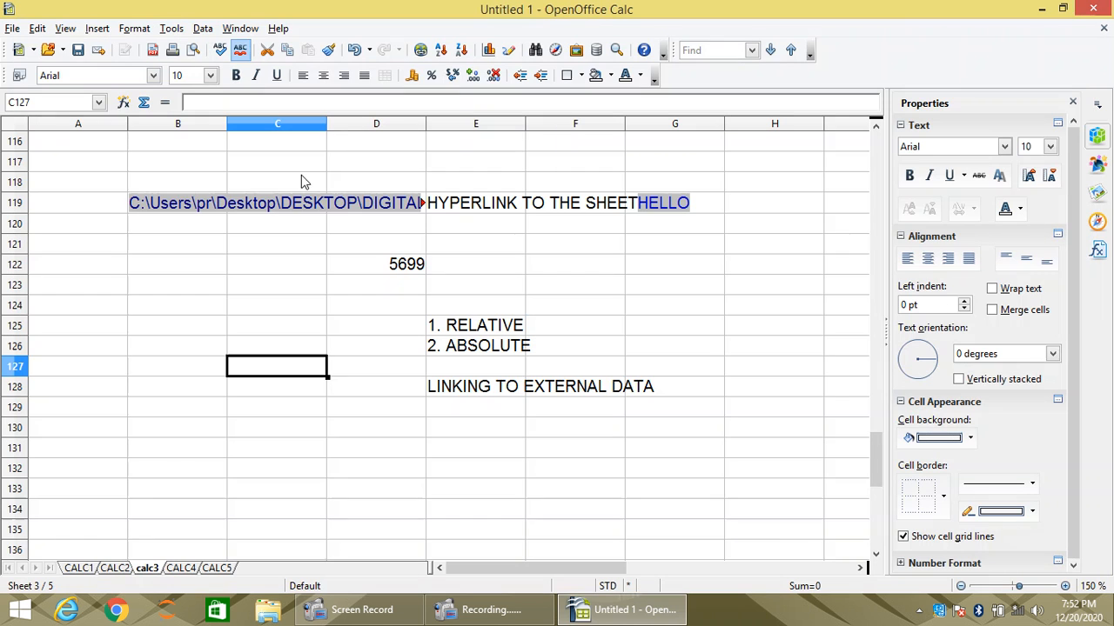
- Choose the HTML file Home Page - Select or create a notebook as the external data source for cell B122
{"action": "left_click", "coordinate": [217, 269]}
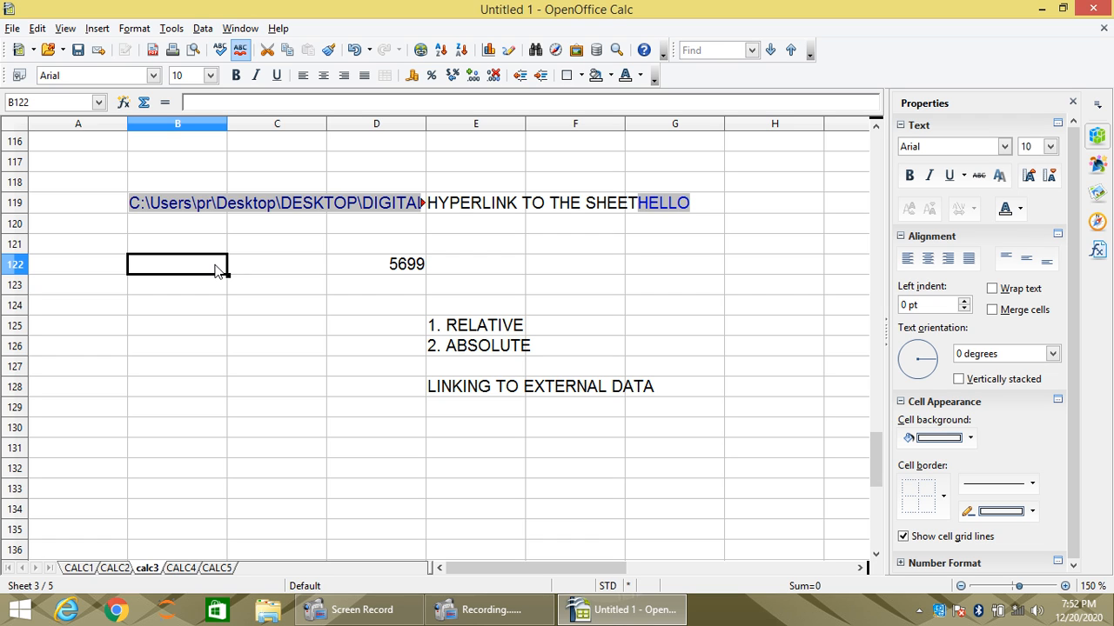
{"action": "left_click", "coordinate": [97, 29]}
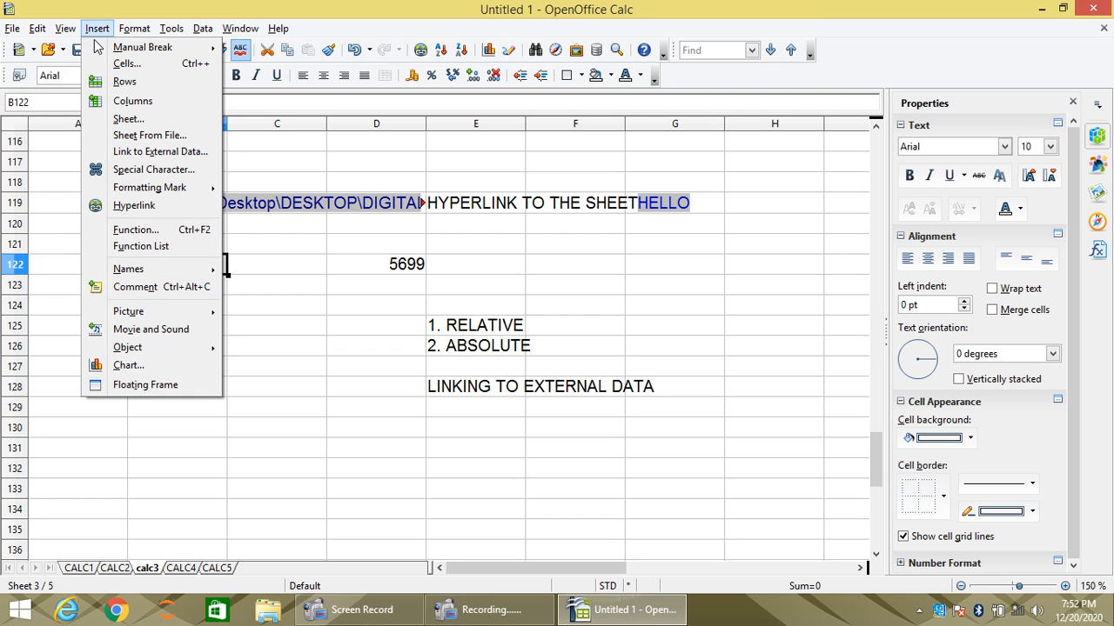
{"action": "left_click", "coordinate": [156, 152]}
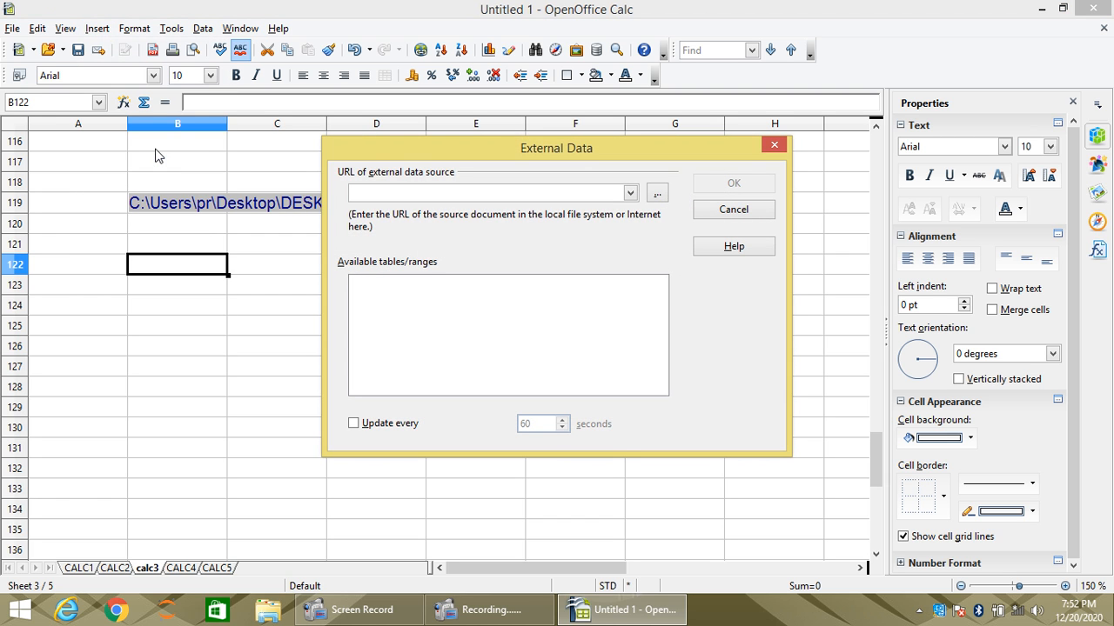
{"action": "left_click", "coordinate": [659, 193]}
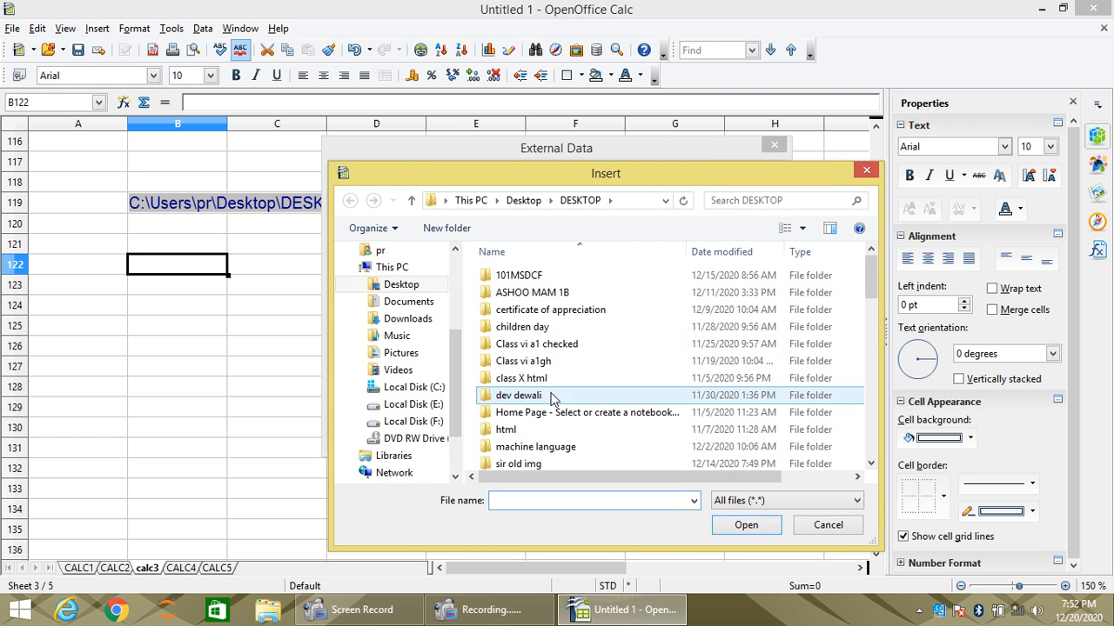
{"action": "scroll", "coordinate": [487, 395], "scroll_direction": "down", "scroll_amount": 5}
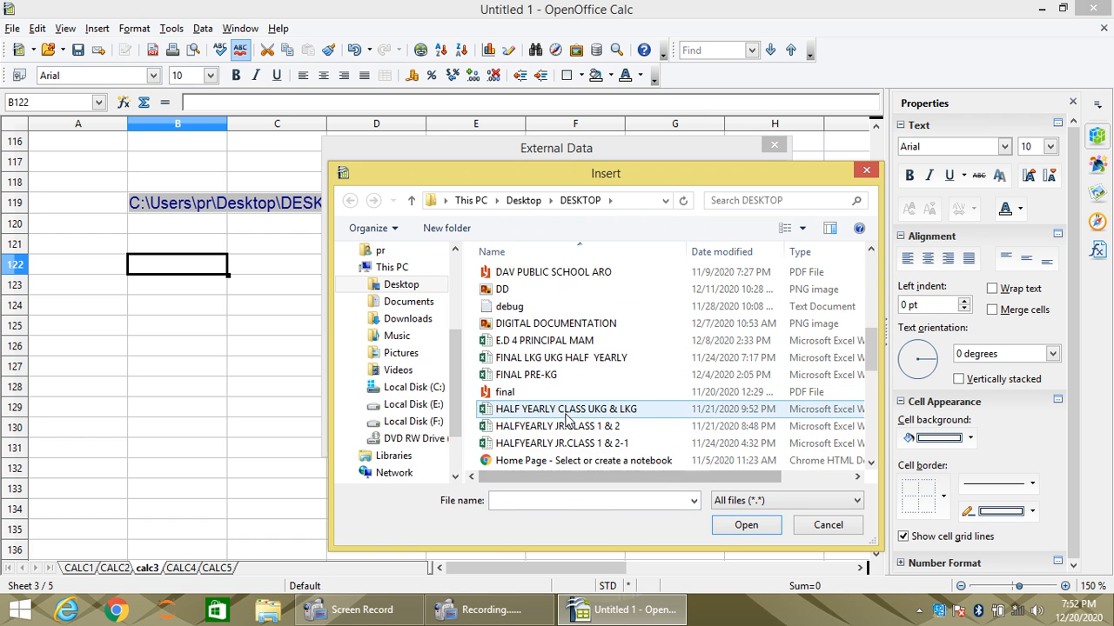
{"action": "left_click", "coordinate": [525, 462]}
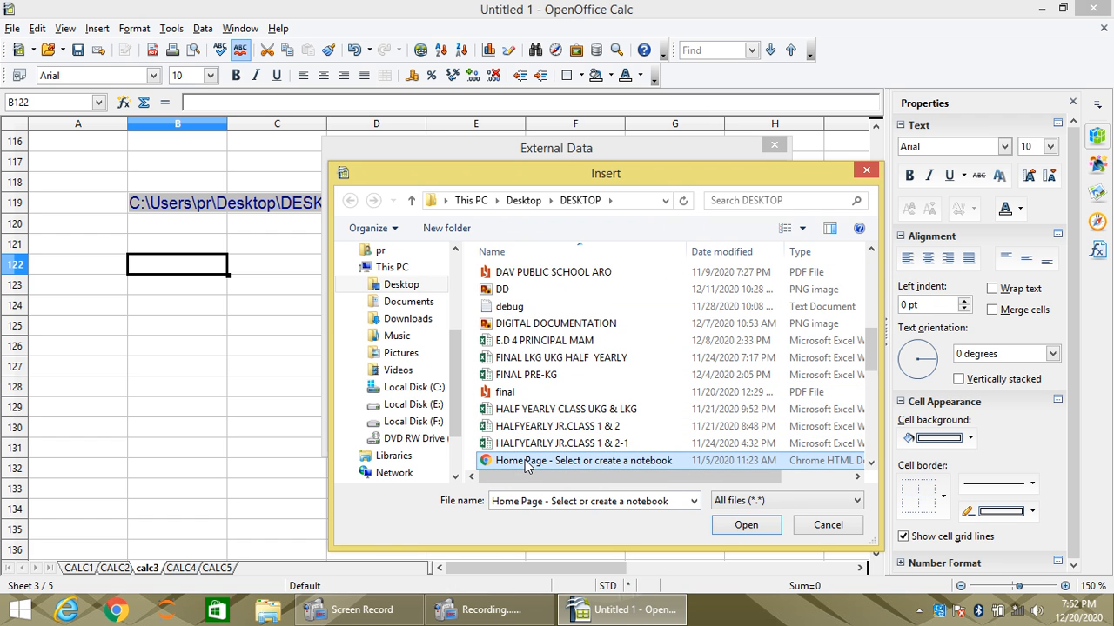
{"action": "left_click", "coordinate": [750, 527]}
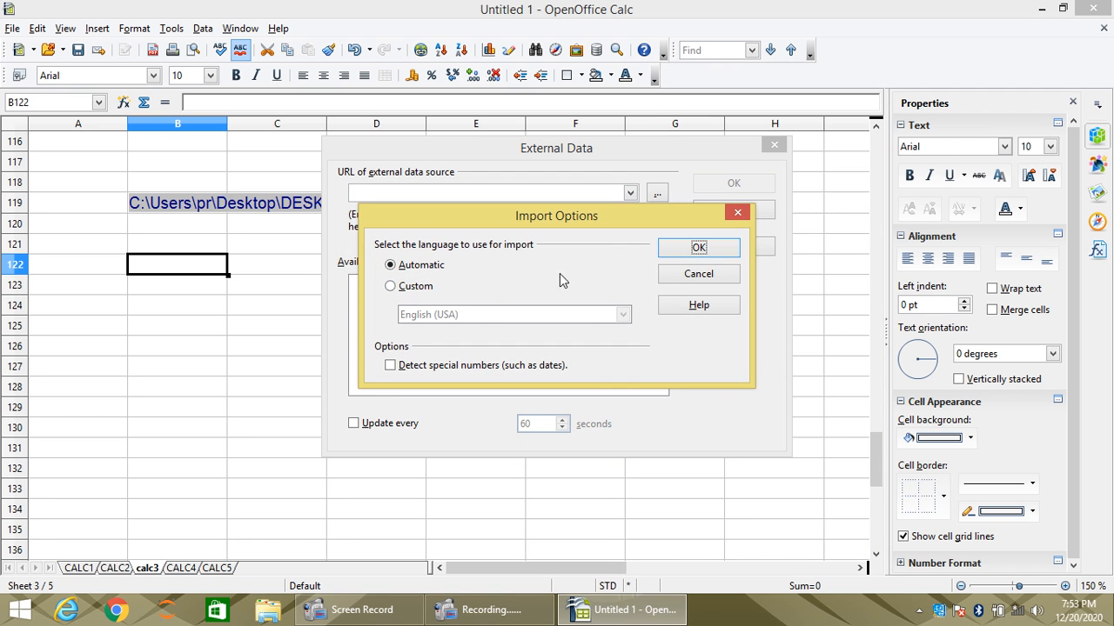
- Import the HTML_all range with automatic language detection into cell B122 and update all links
{"action": "left_click", "coordinate": [707, 253]}
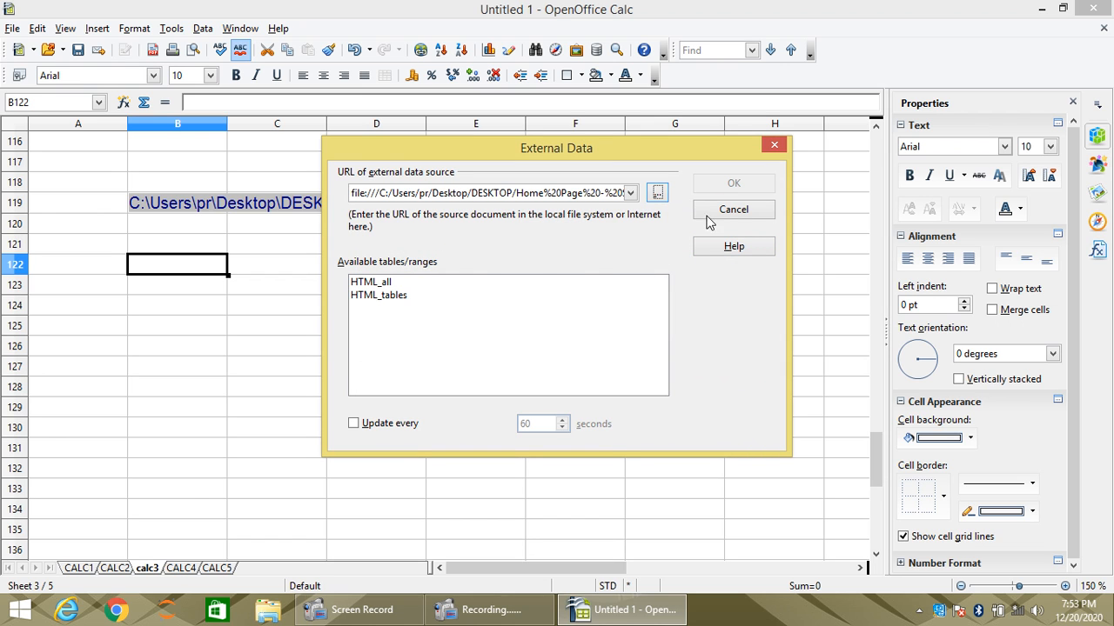
{"action": "left_click", "coordinate": [381, 285]}
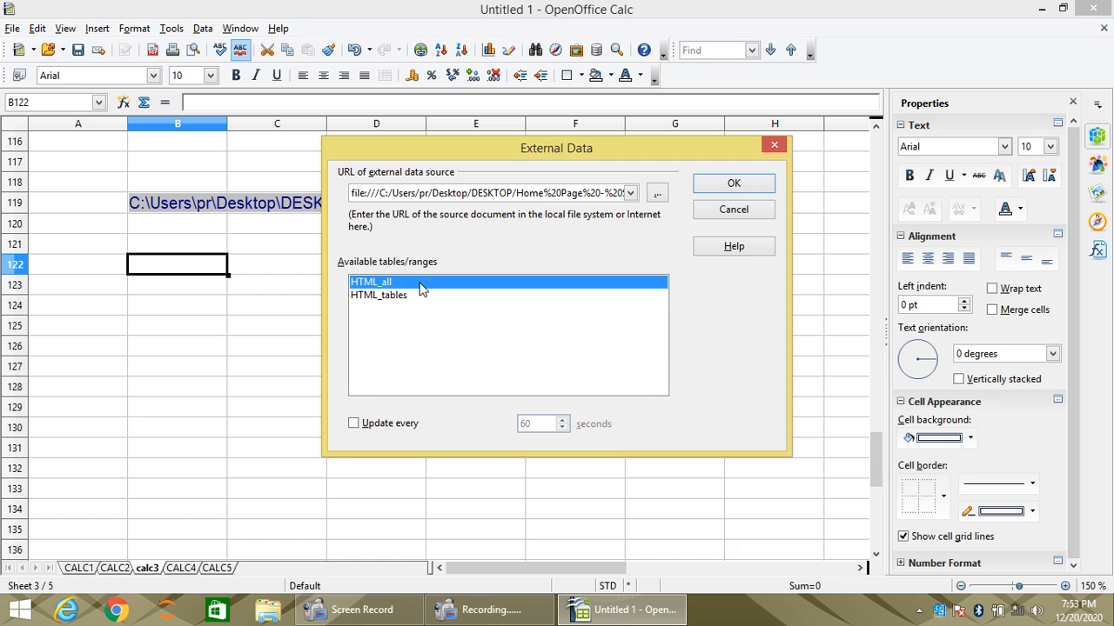
{"action": "left_click", "coordinate": [743, 185]}
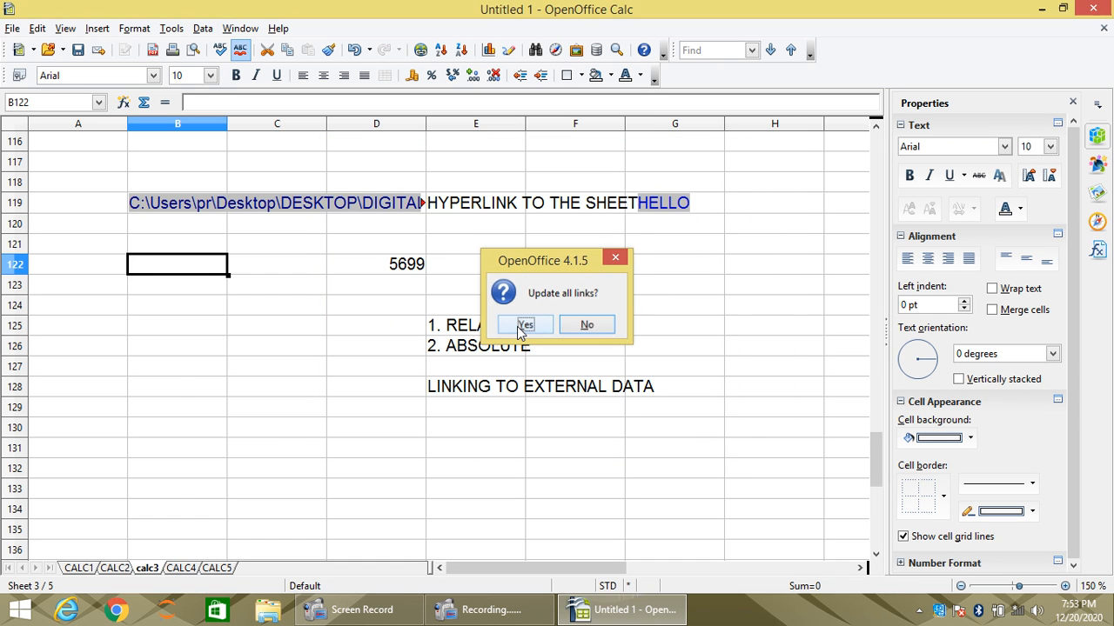
{"action": "left_click", "coordinate": [525, 327]}
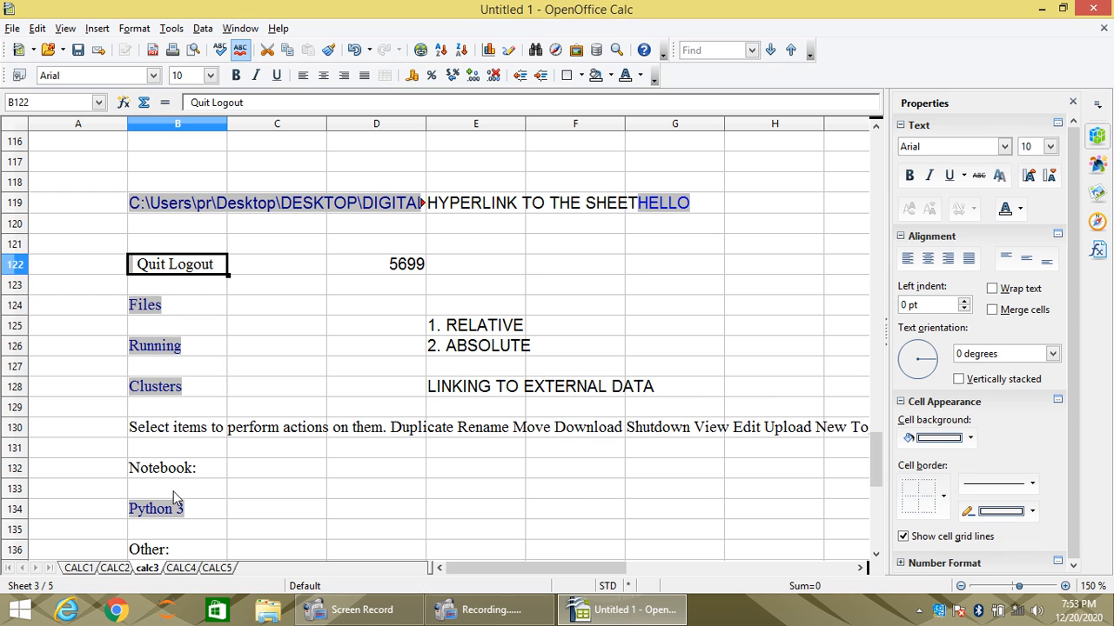
- Test the imported Files and Clusters links in the browser, closing the browser window after each one
{"action": "left_click", "coordinate": [145, 311]}
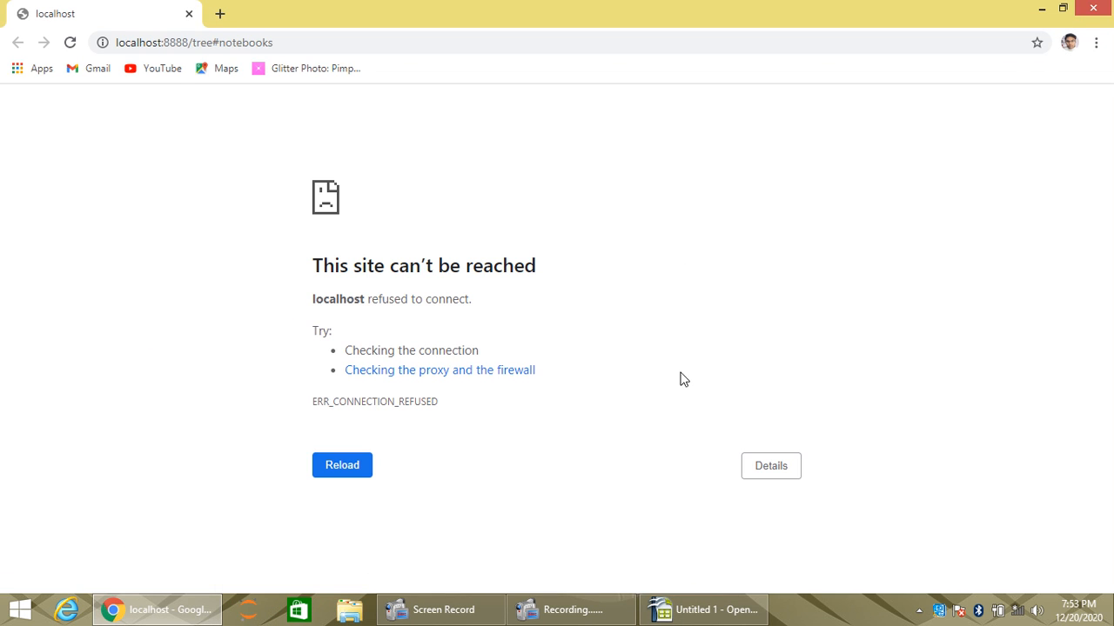
{"action": "left_click", "coordinate": [1090, 10]}
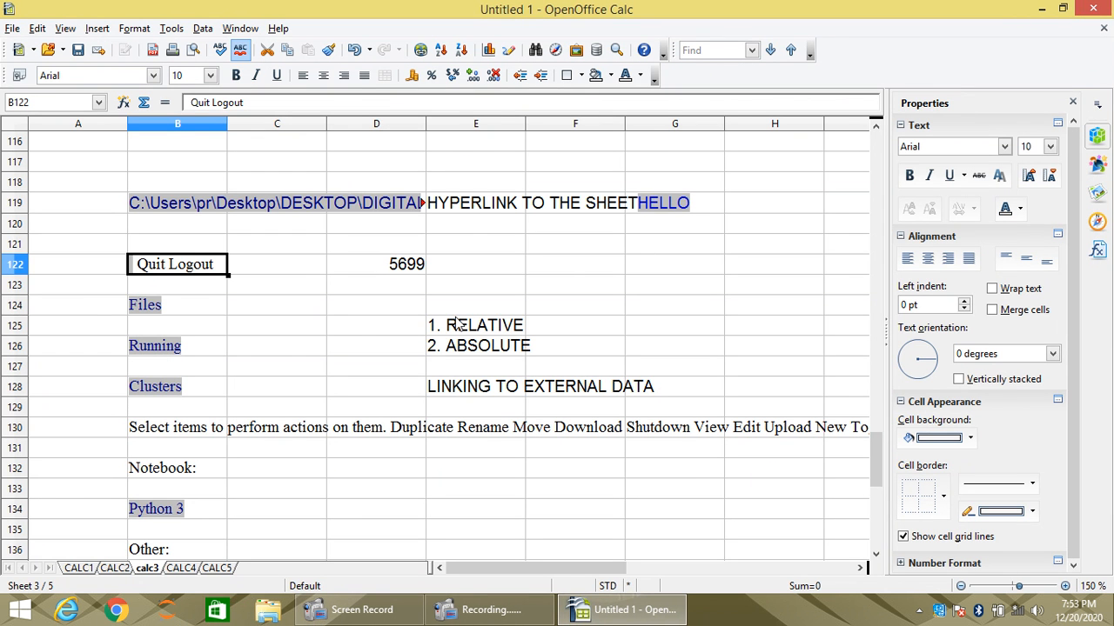
{"action": "left_click", "coordinate": [142, 393]}
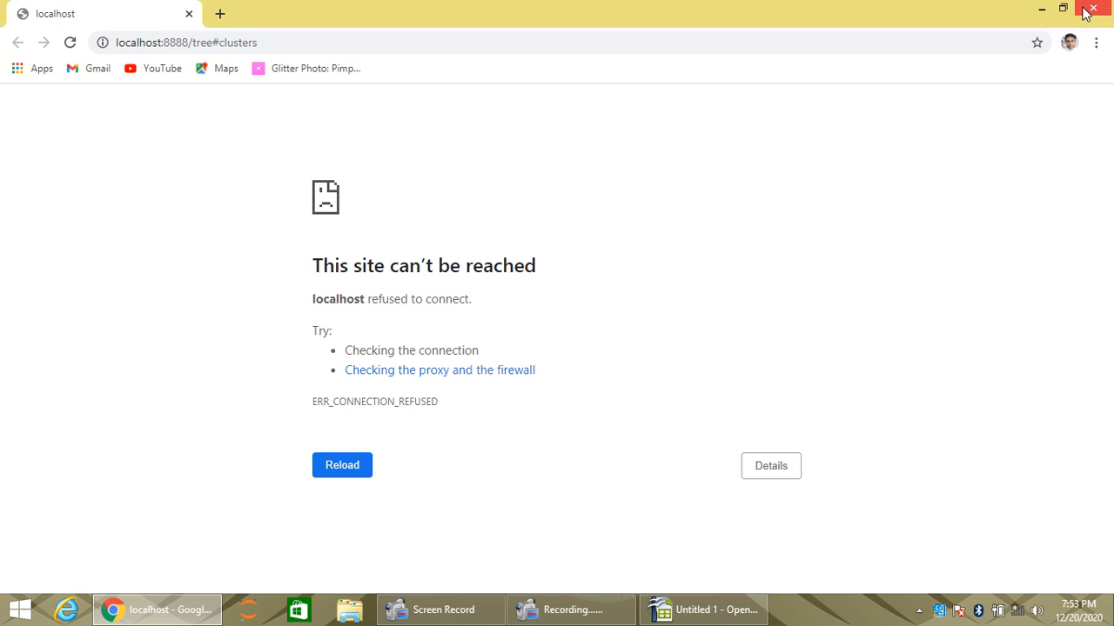
{"action": "left_click", "coordinate": [1090, 10]}
{"action": "left_click", "coordinate": [361, 385]}
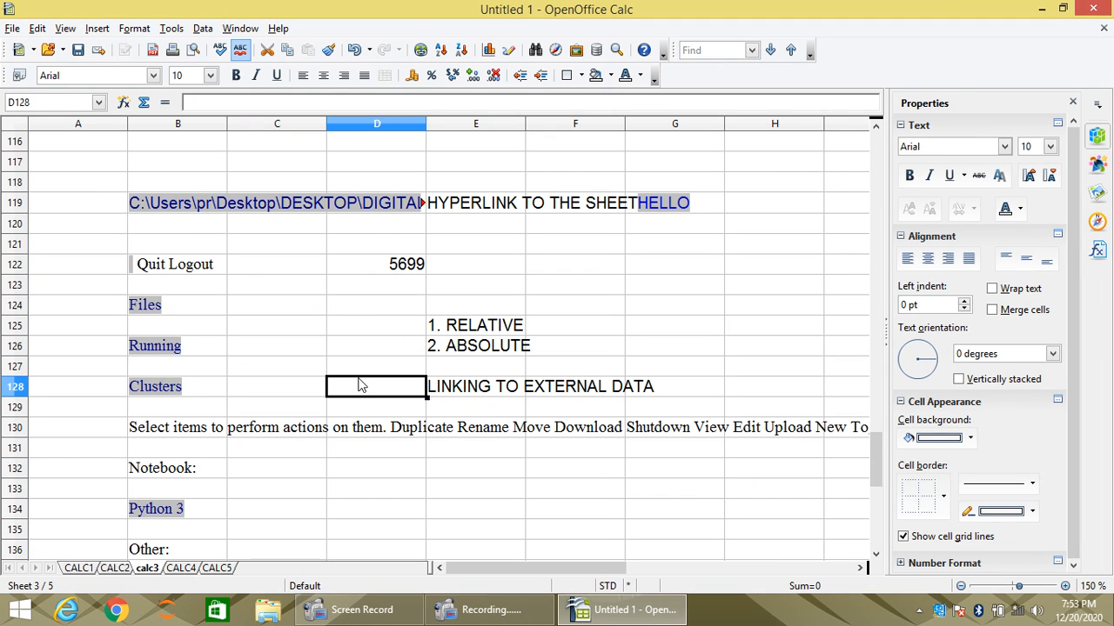
{"action": "left_click", "coordinate": [299, 325]}
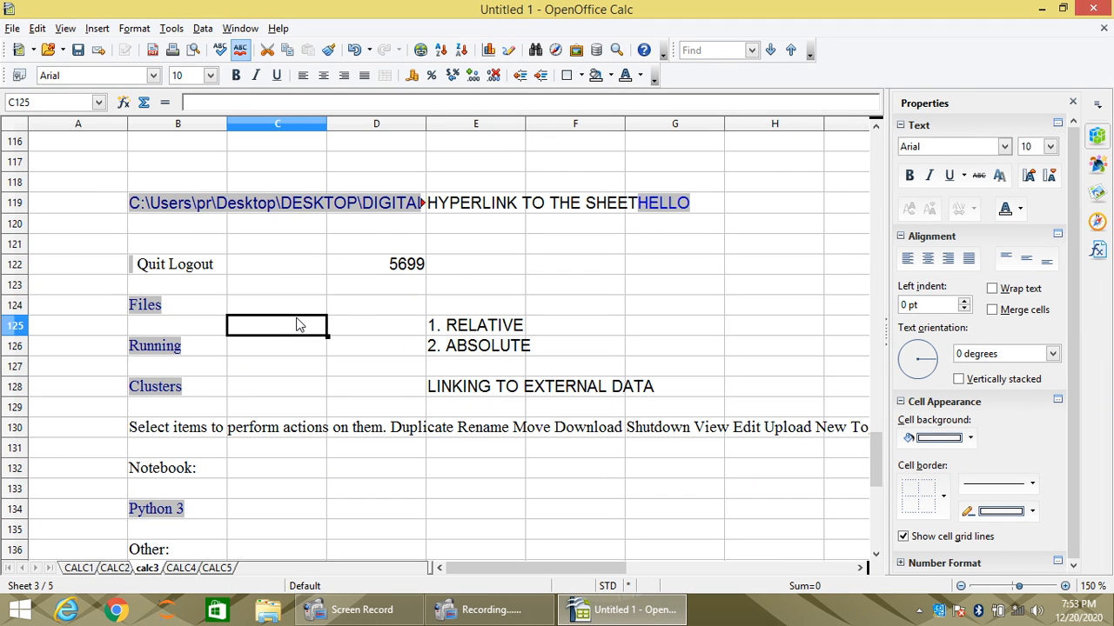